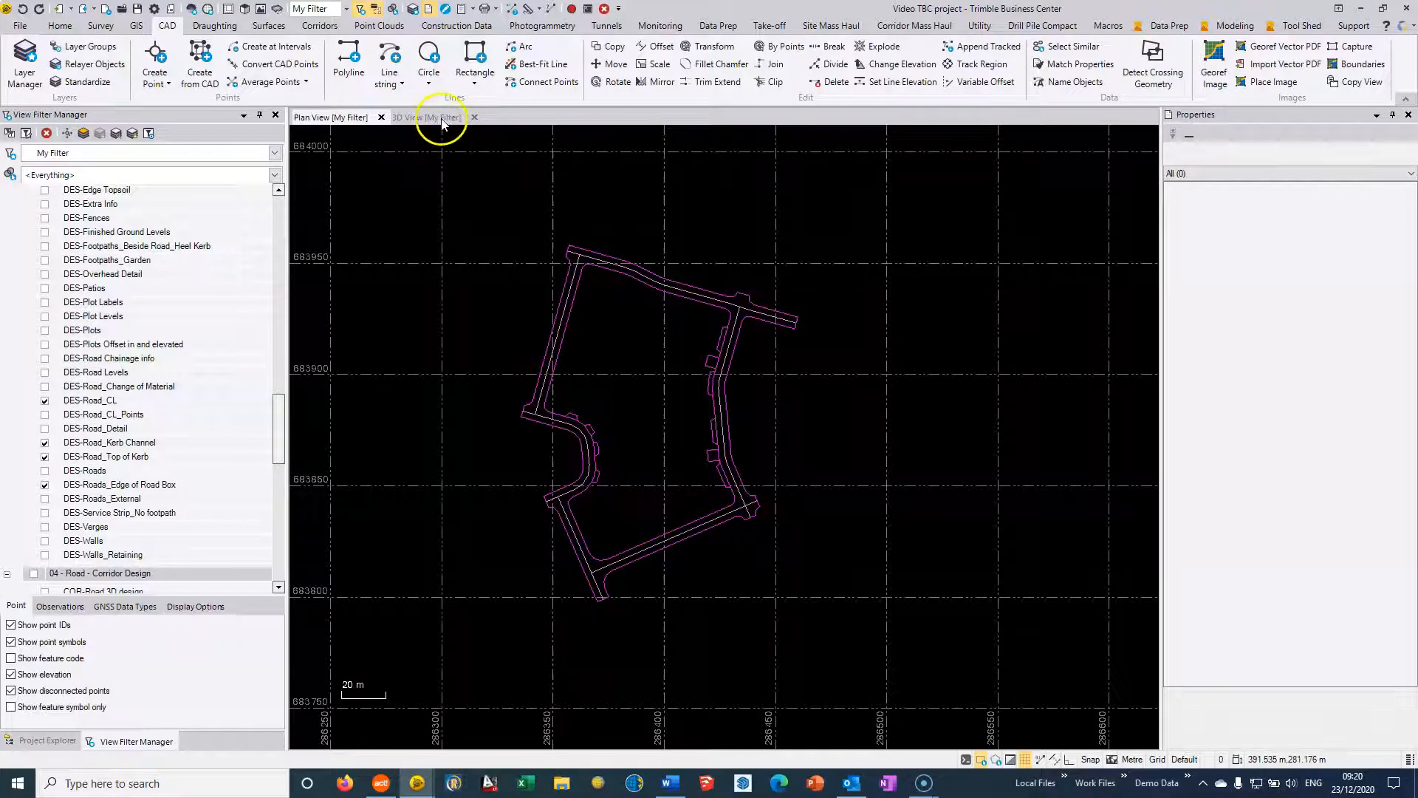
left_click(604, 254)
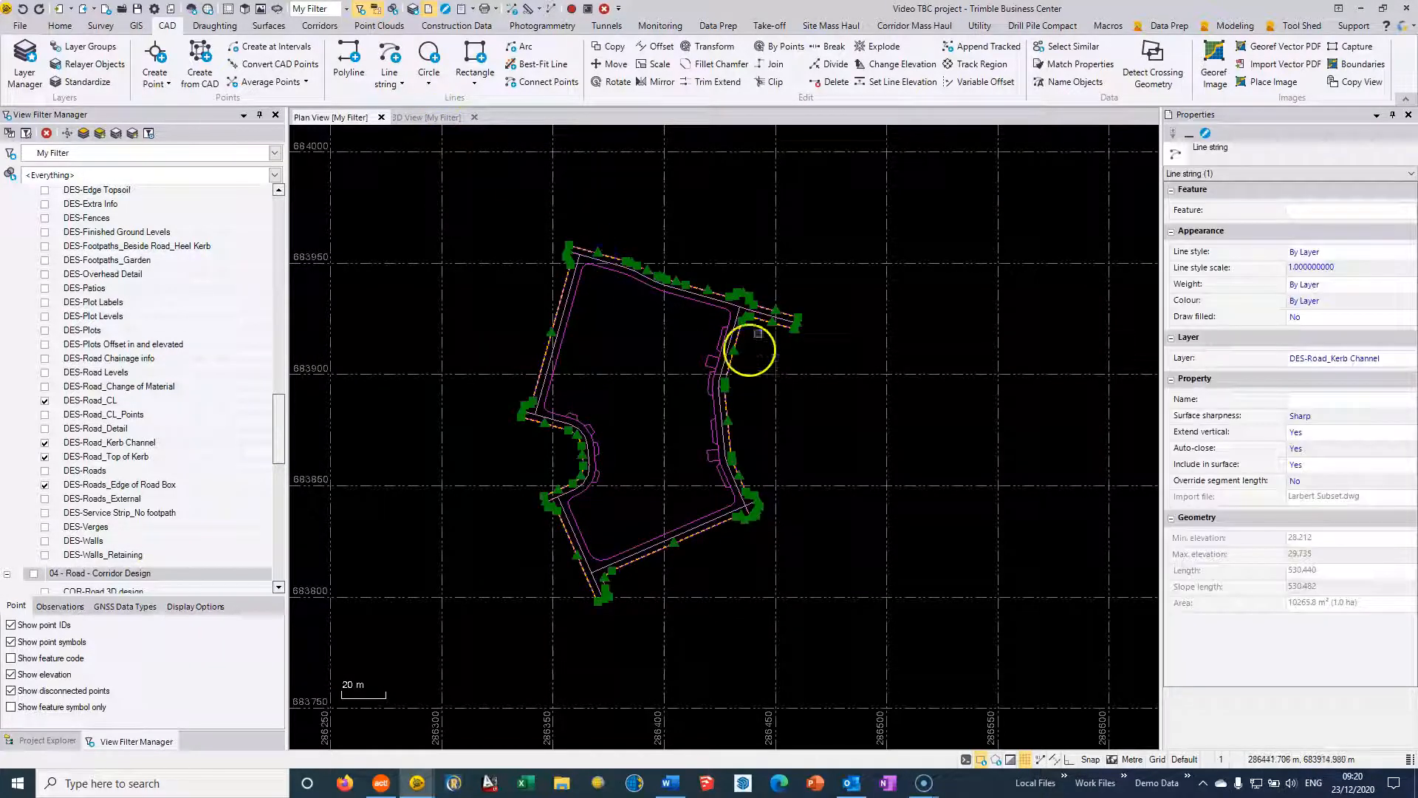
right_click(591, 286)
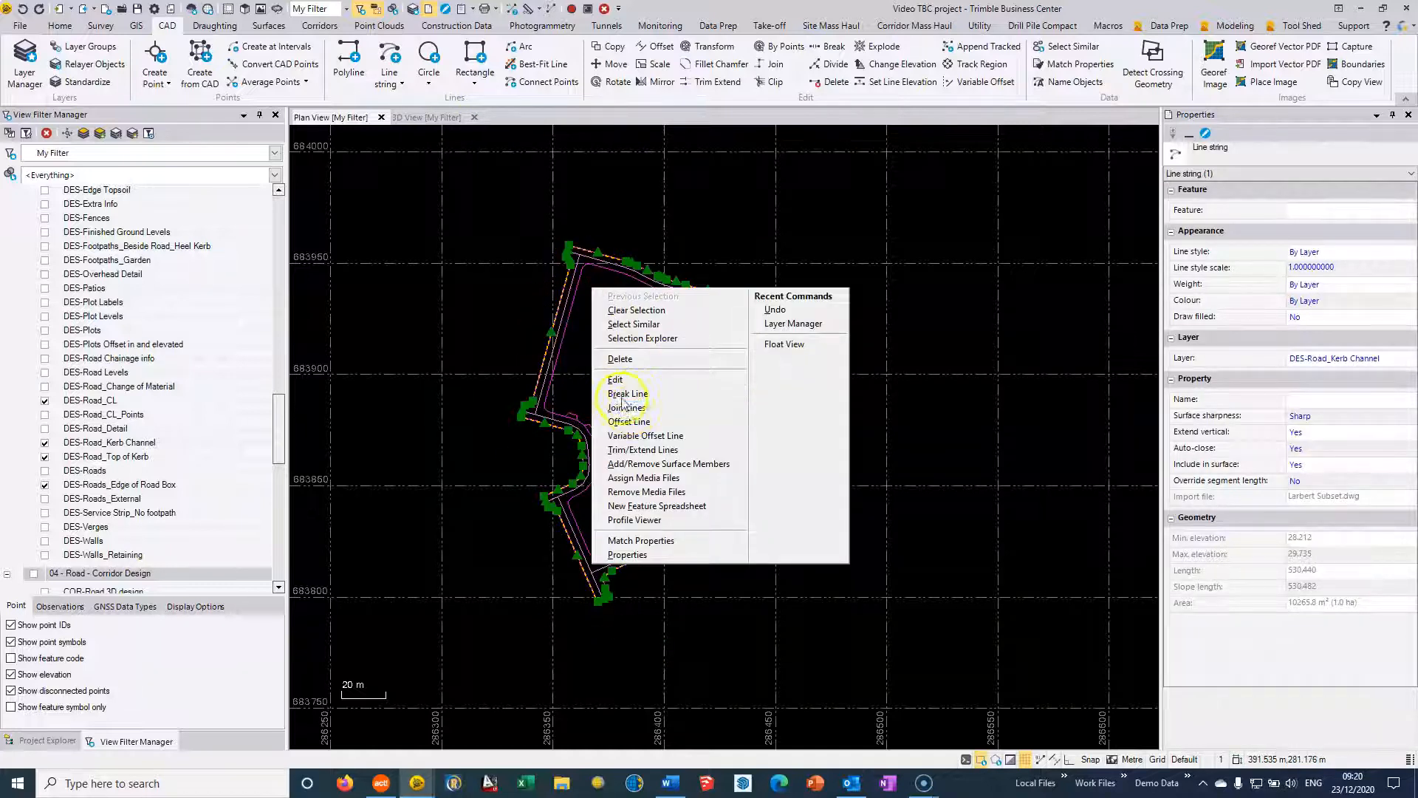
left_click(597, 281)
- Examine the road centreline and kerb channel lines in the 3D view from several angles
left_click(424, 118)
left_click_drag(678, 424, 611, 410)
scroll(640, 417, "up", 5)
left_click_drag(715, 361, 721, 358)
scroll(721, 357, "down", 3)
middle_click_drag(715, 343, 940, 450)
left_click_drag(901, 417, 937, 433)
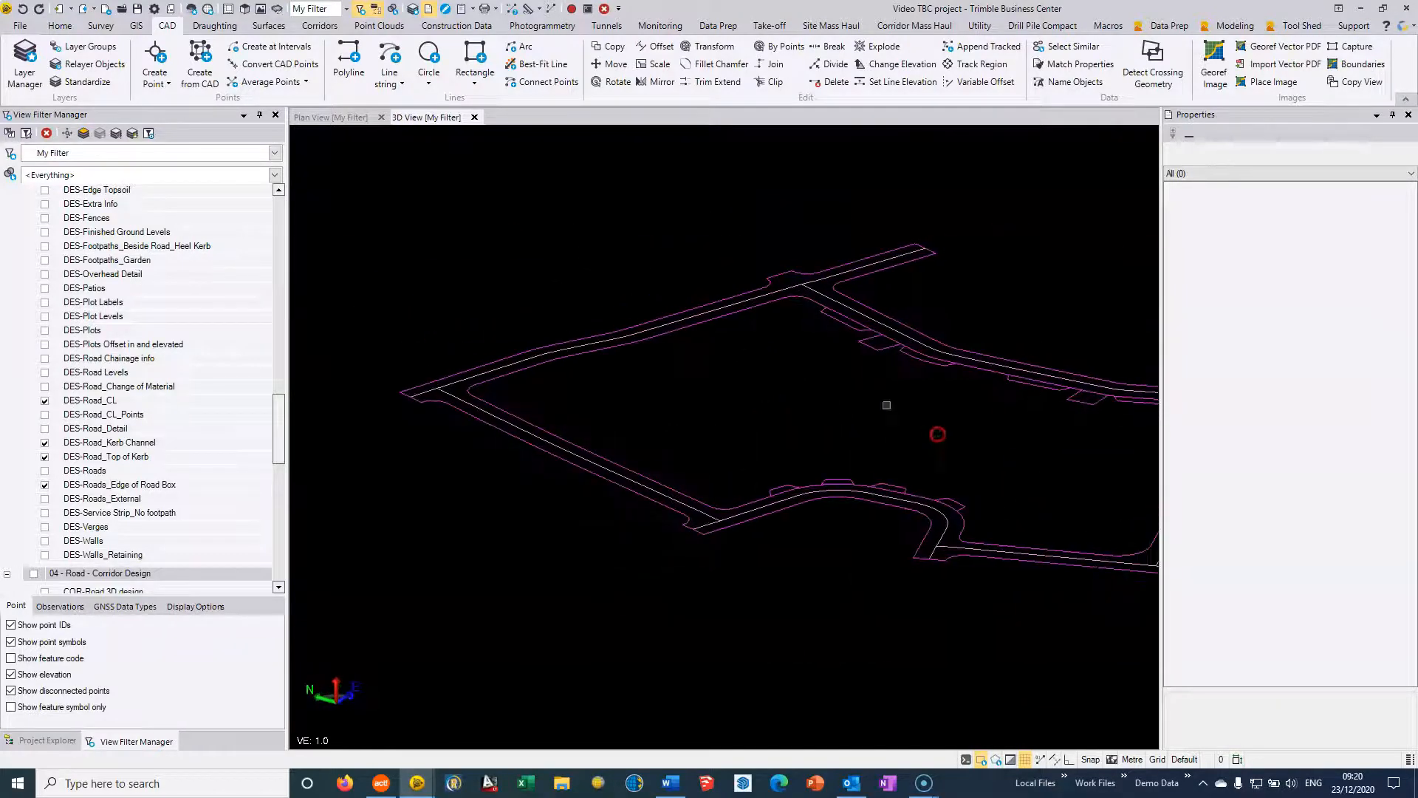
- Start Offset Line on the outer kerb channel line in the plan view, with DES-Road_Top of Kerb as the target layer
left_click(339, 121)
scroll(591, 317, "up", 5)
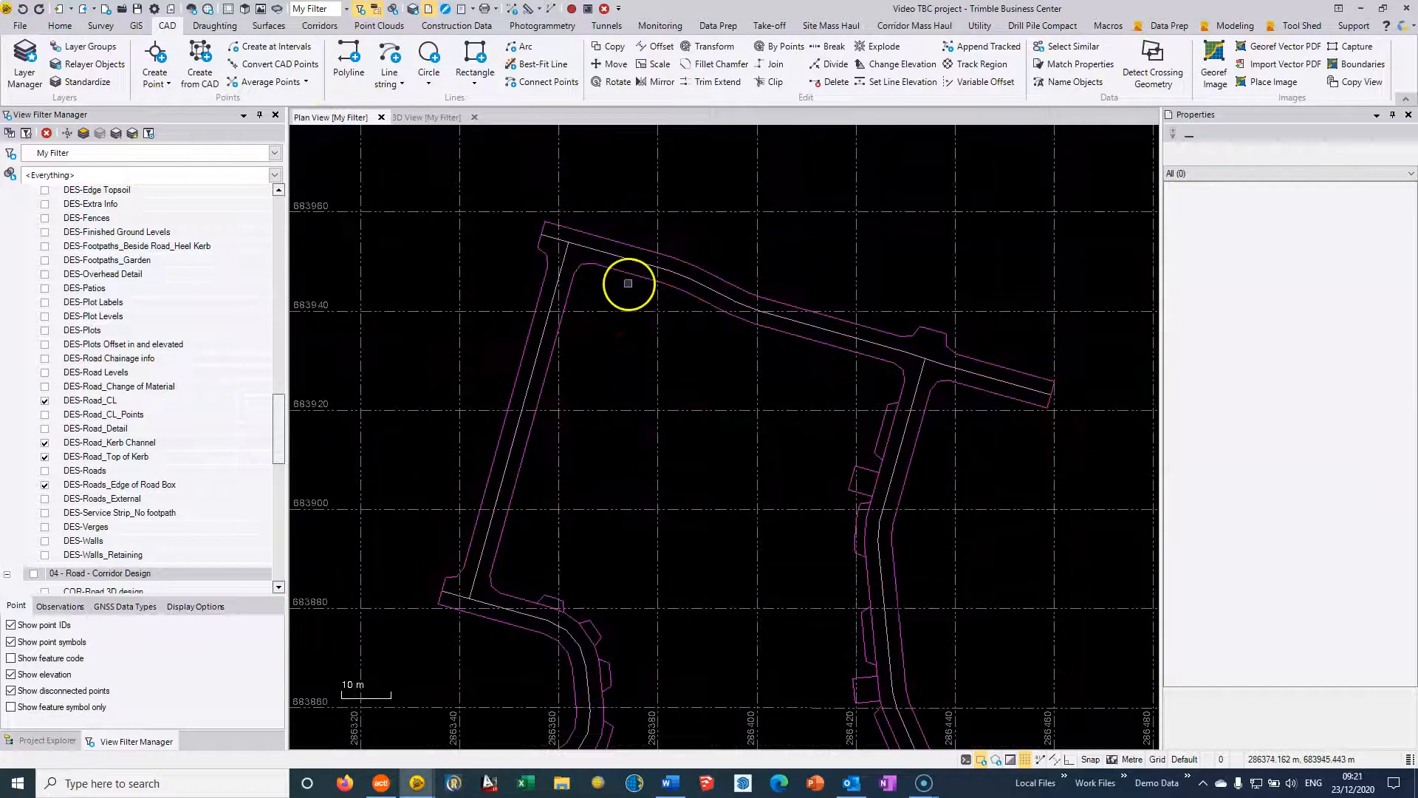
left_click(617, 239)
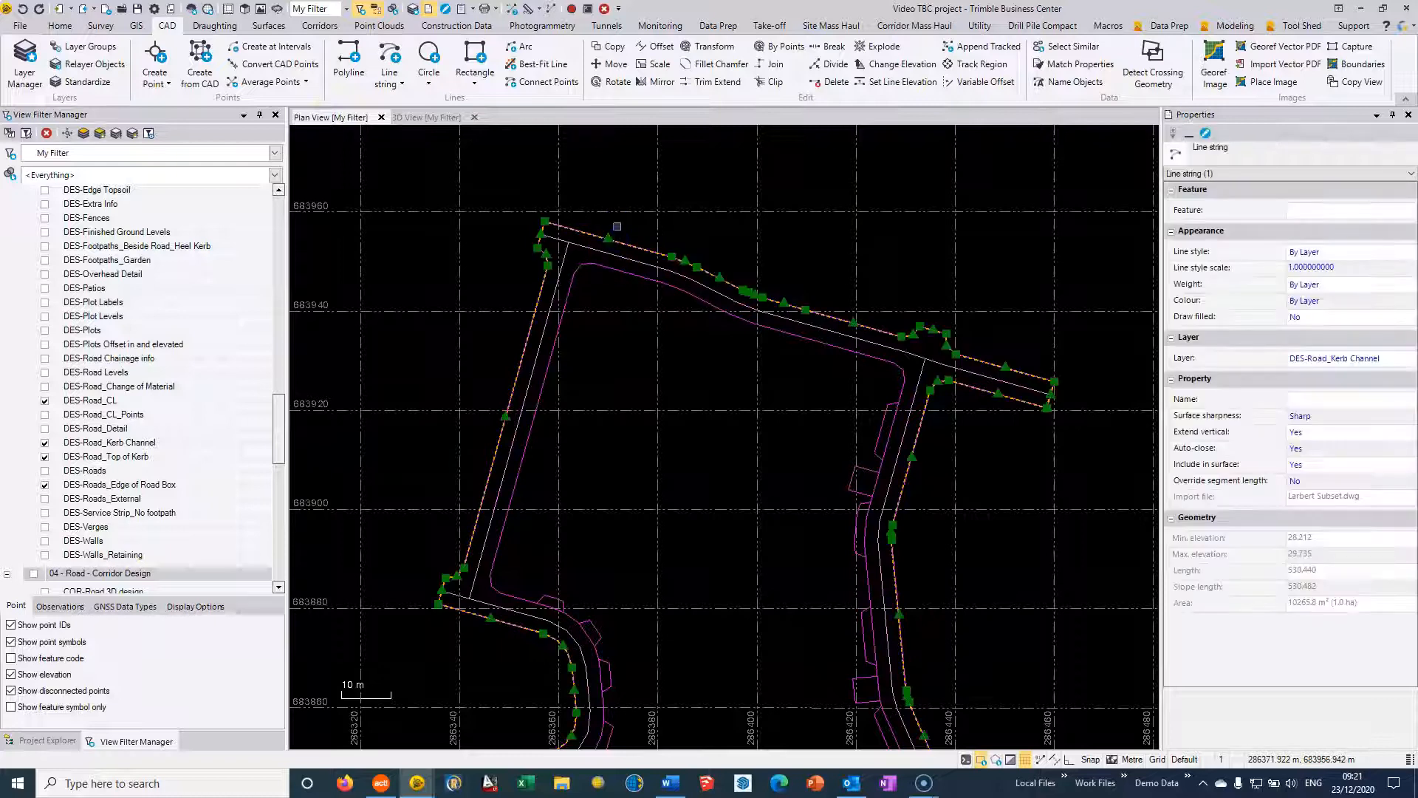
right_click(654, 313)
left_click(689, 457)
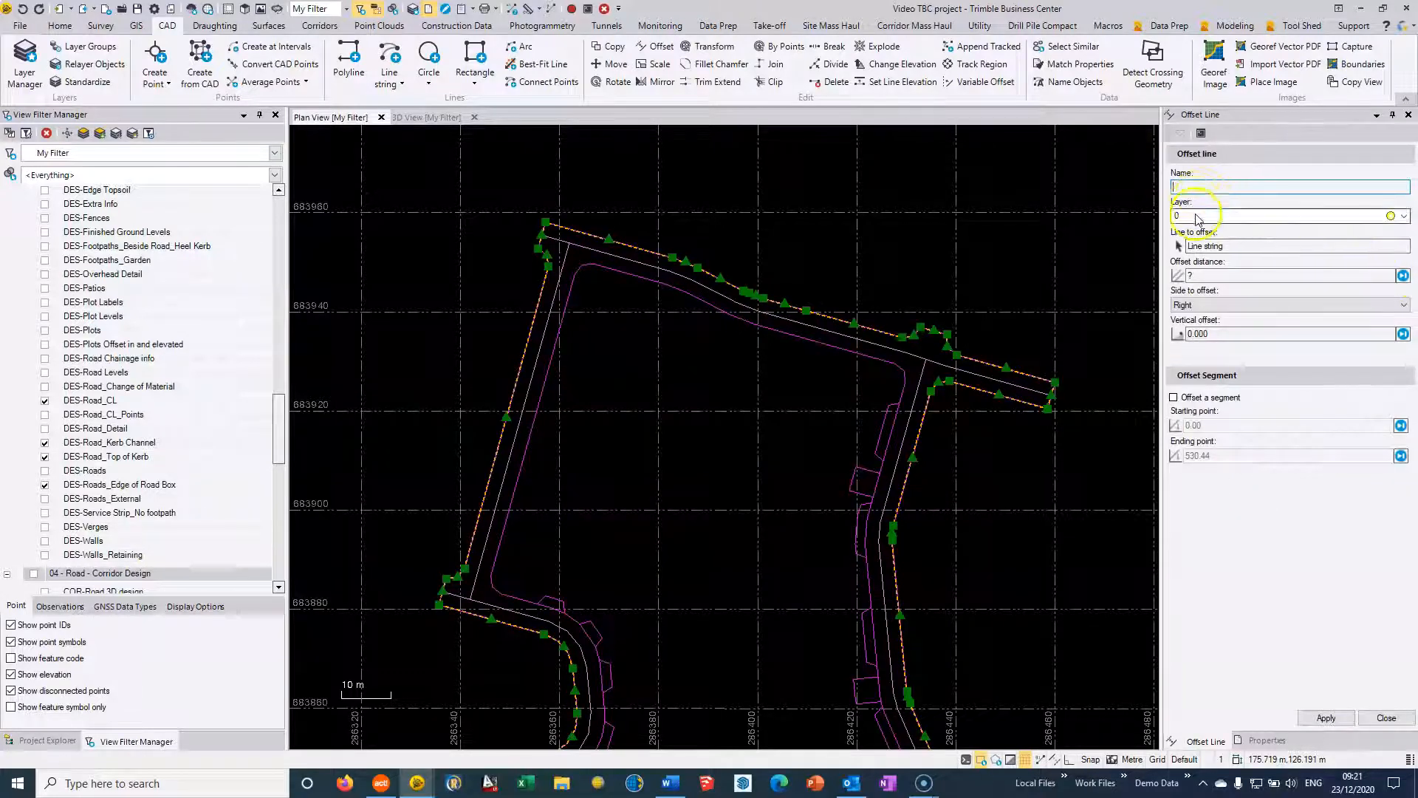
left_click(1403, 216)
left_click_drag(1405, 253, 1401, 304)
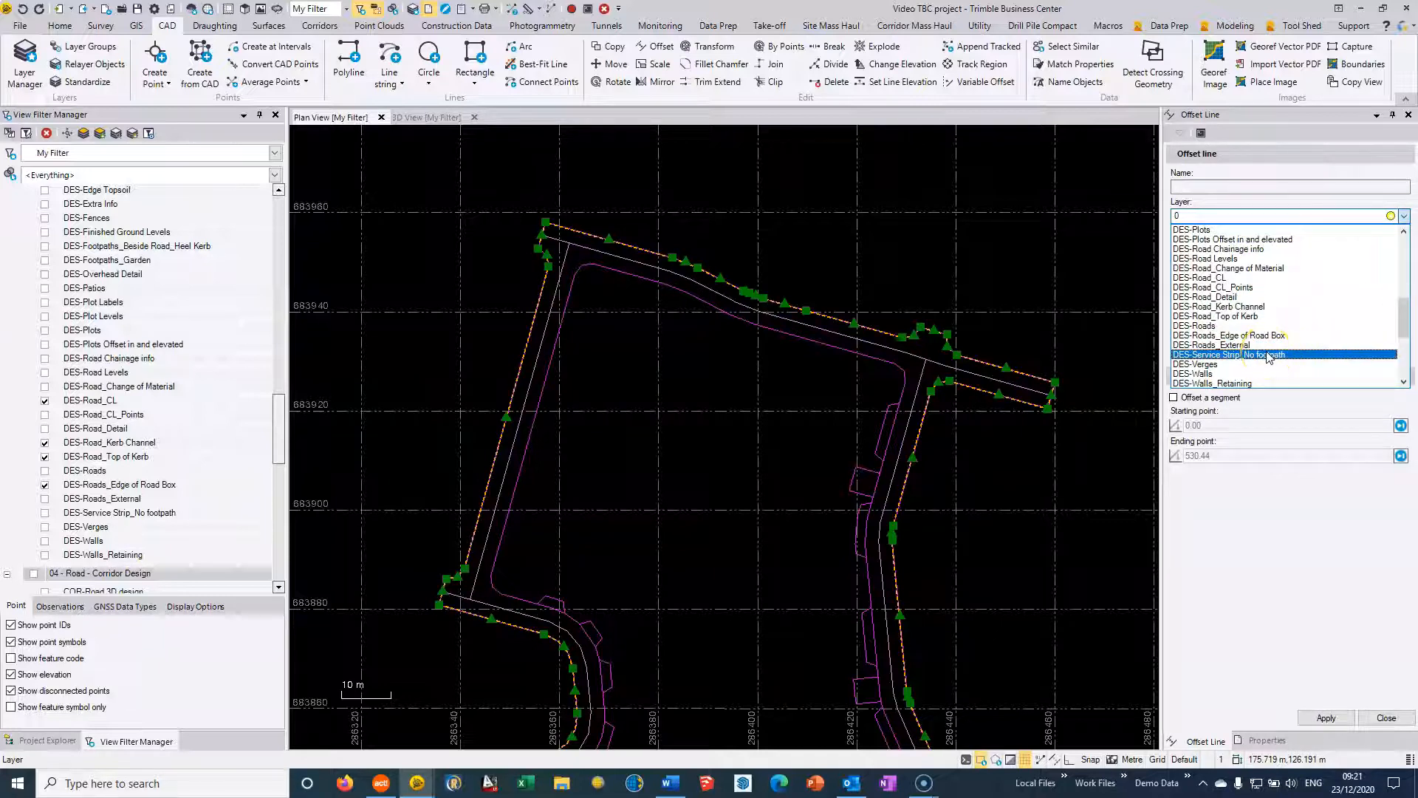
left_click(1238, 316)
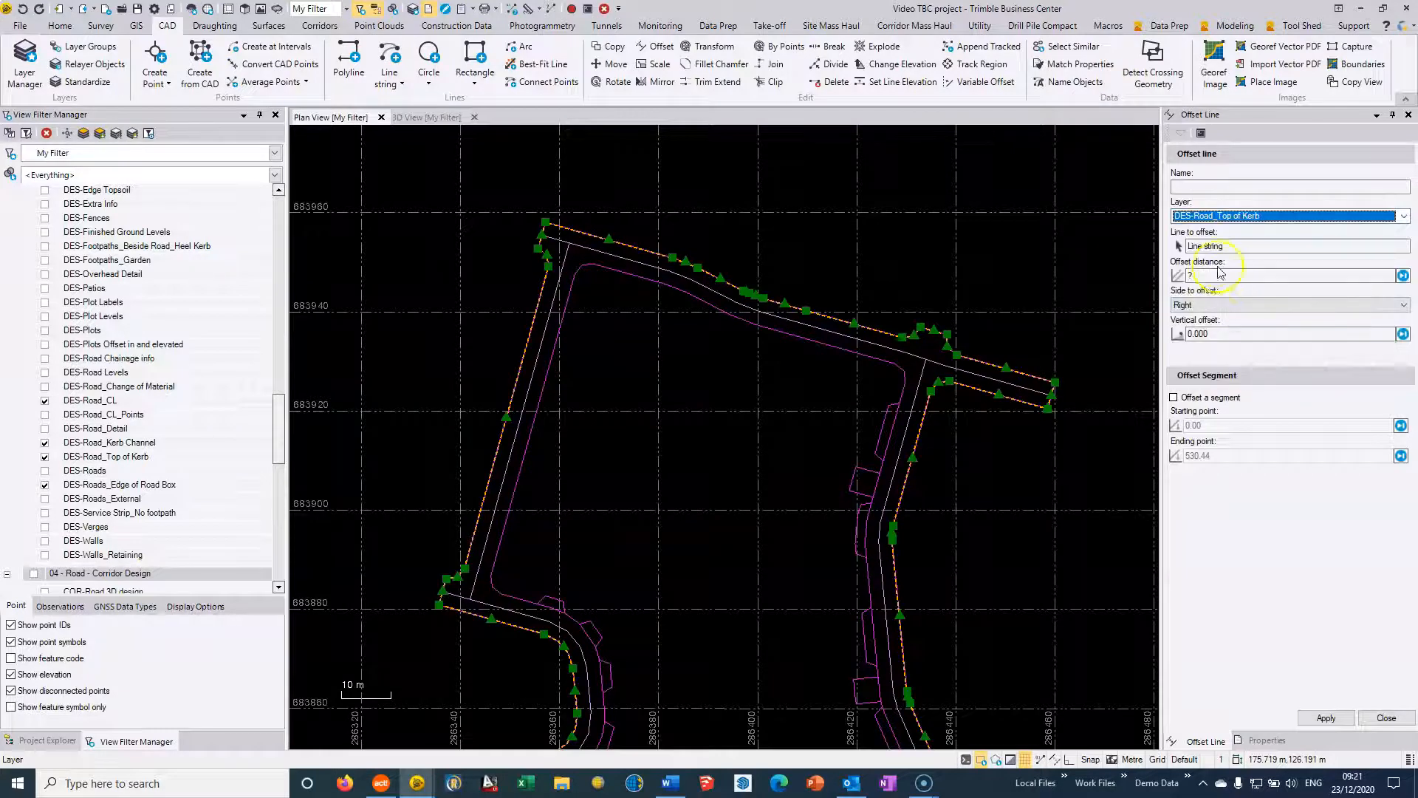
- Offset the outer kerb channel line 0.020 away from the road with a vertical offset of 0.1
left_click(1182, 275)
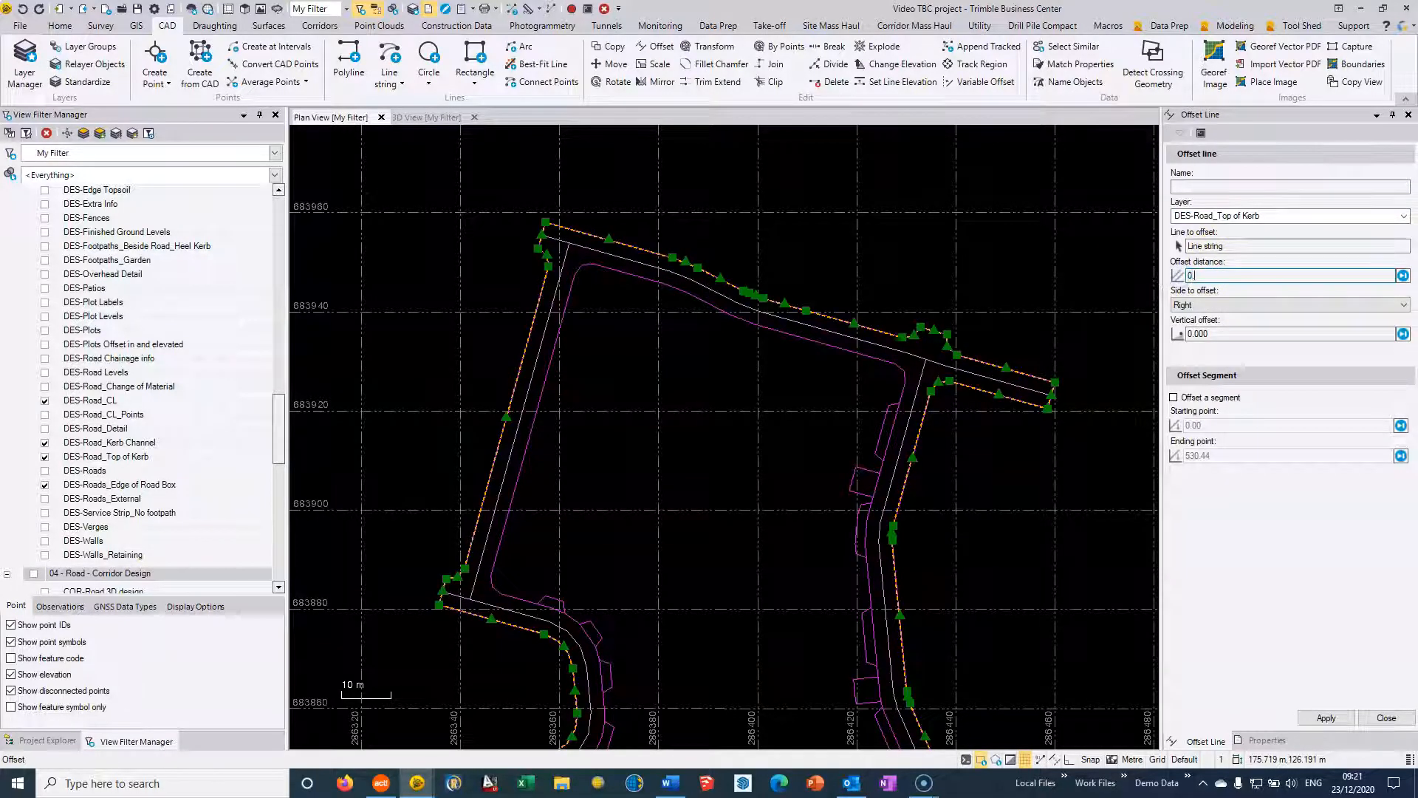
key("Tab")
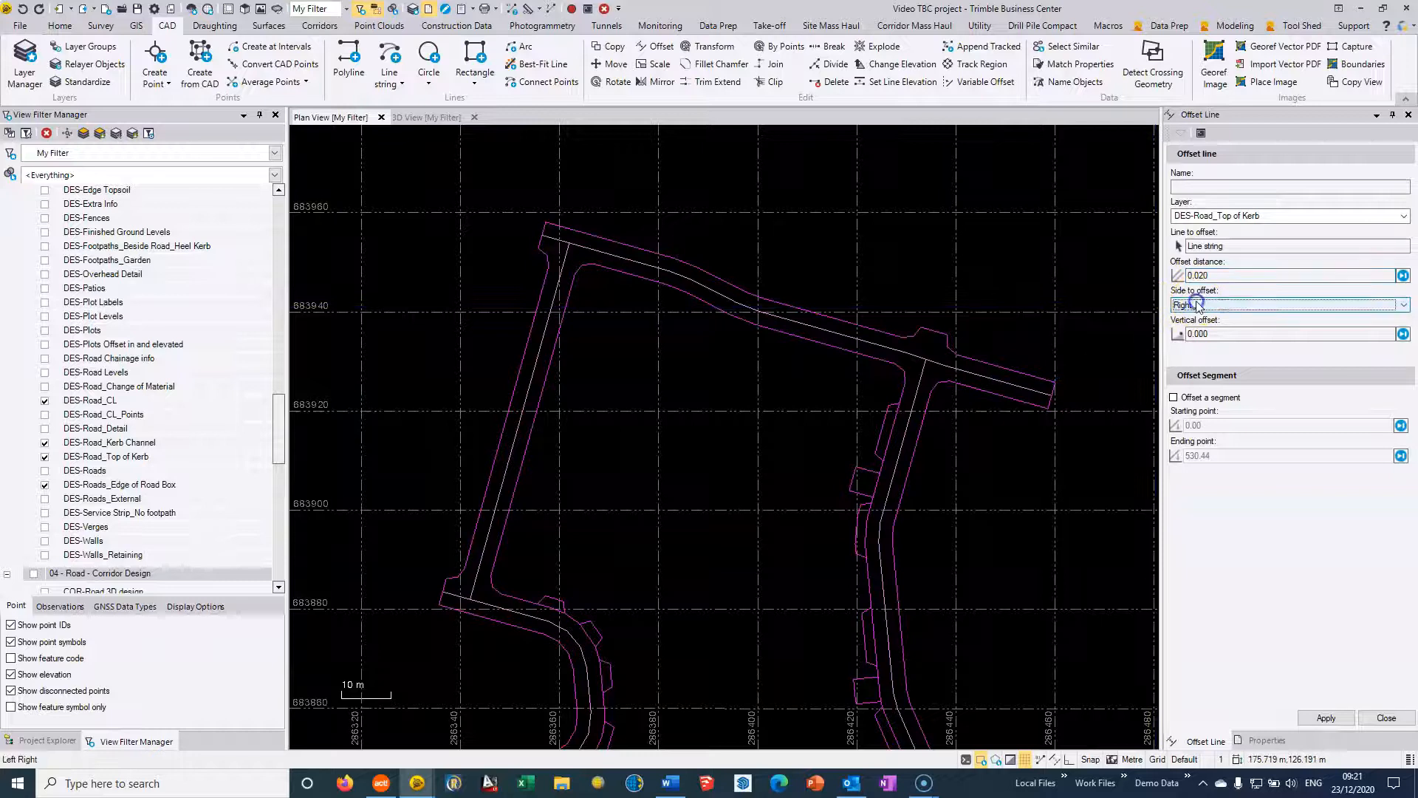
scroll(825, 295, "up", 2)
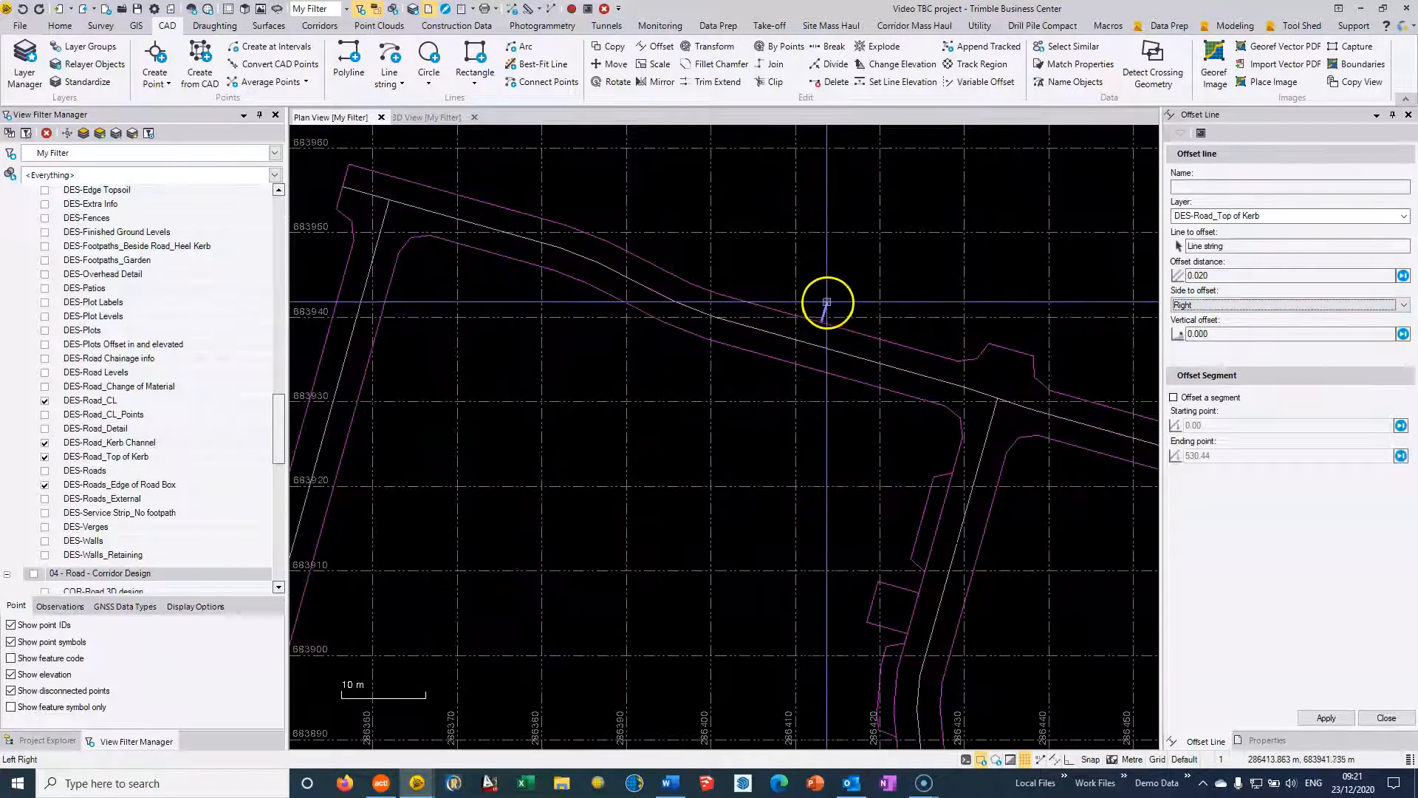
left_click(894, 299)
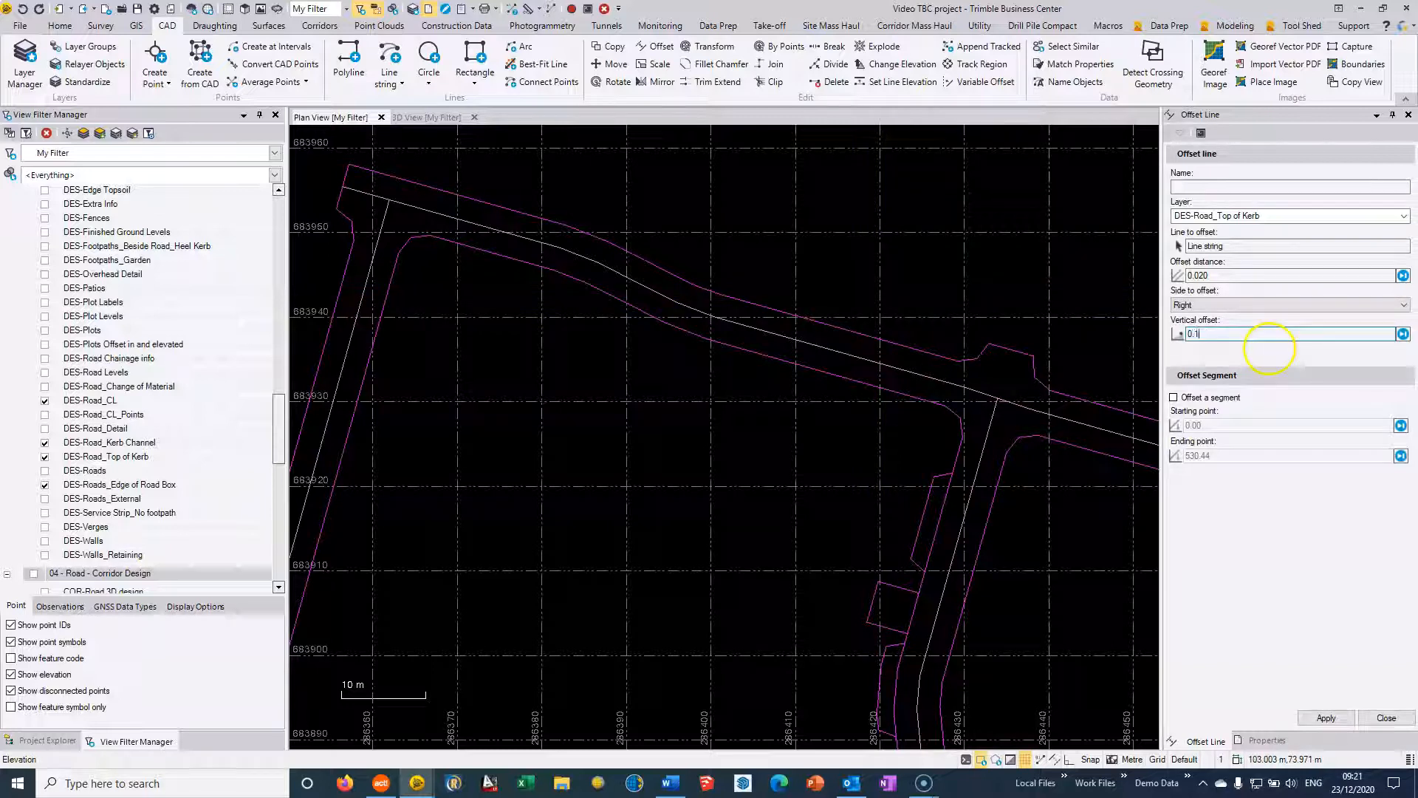
scroll(935, 348, "up", 8)
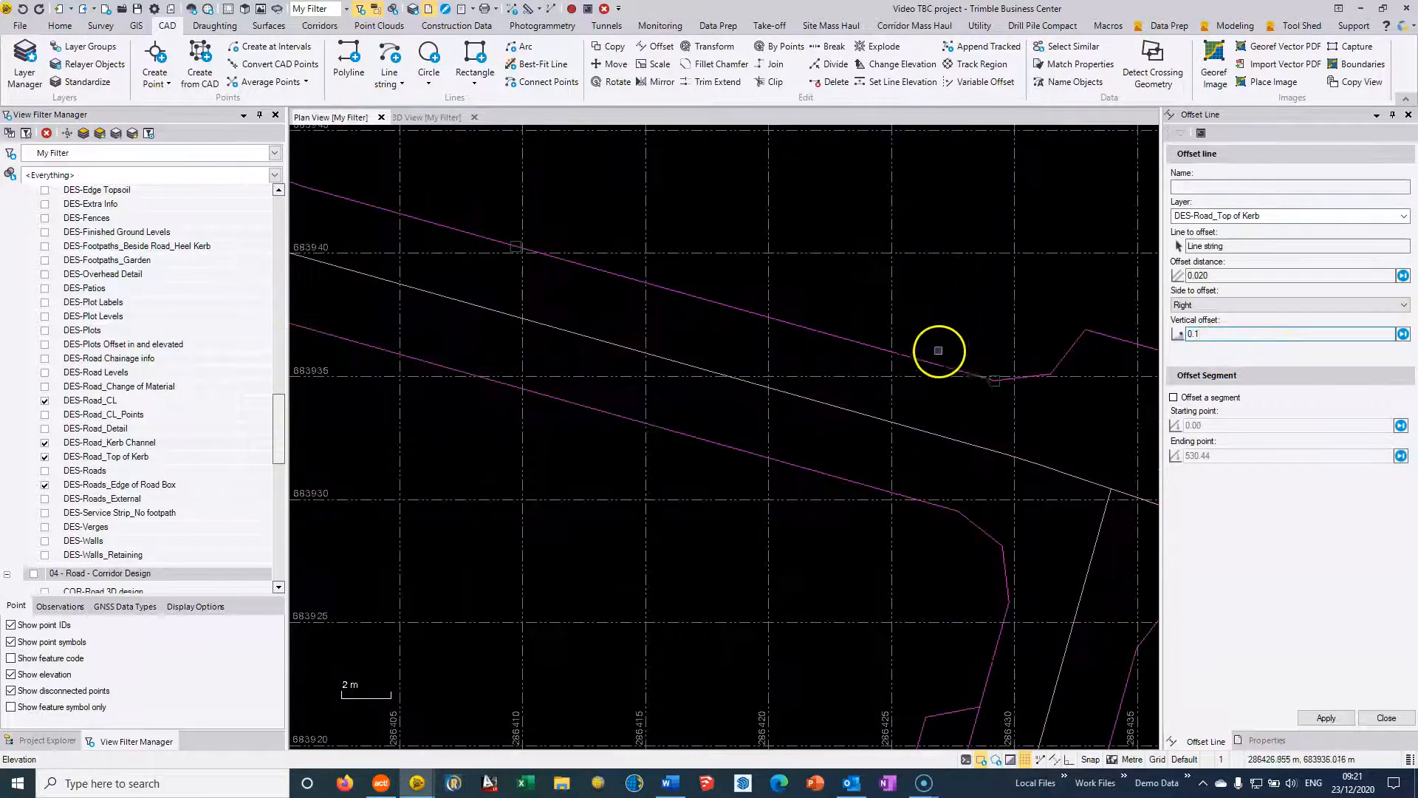
left_click(1350, 718)
scroll(928, 388, "up", 3)
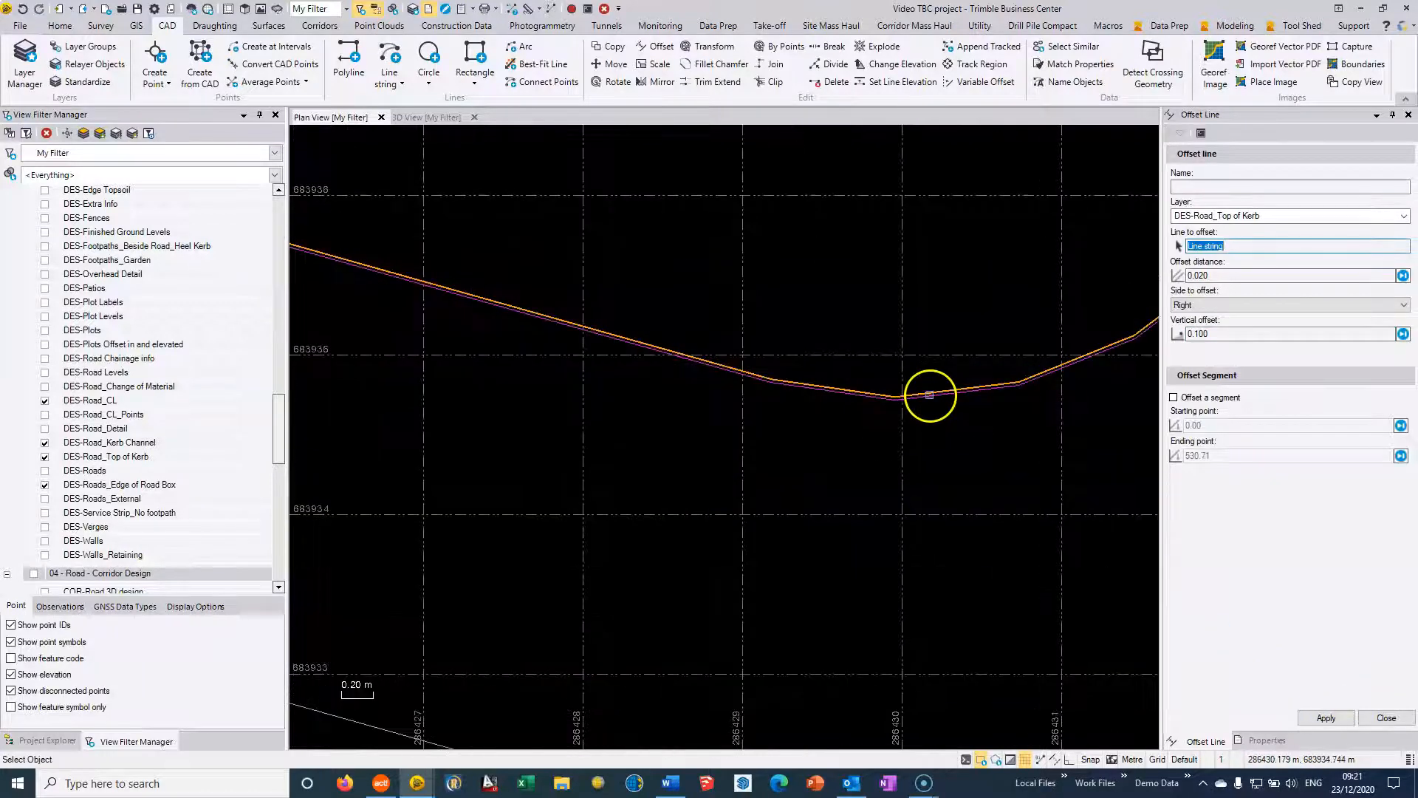
- Offset the inner kerb channel line 0.020 away from the road with a 0.100 vertical offset, onto the DES-Road_Top of Kerb layer
middle_click_drag(812, 409, 963, 235)
scroll(839, 412, "down", 3)
middle_click_drag(785, 474, 877, 205)
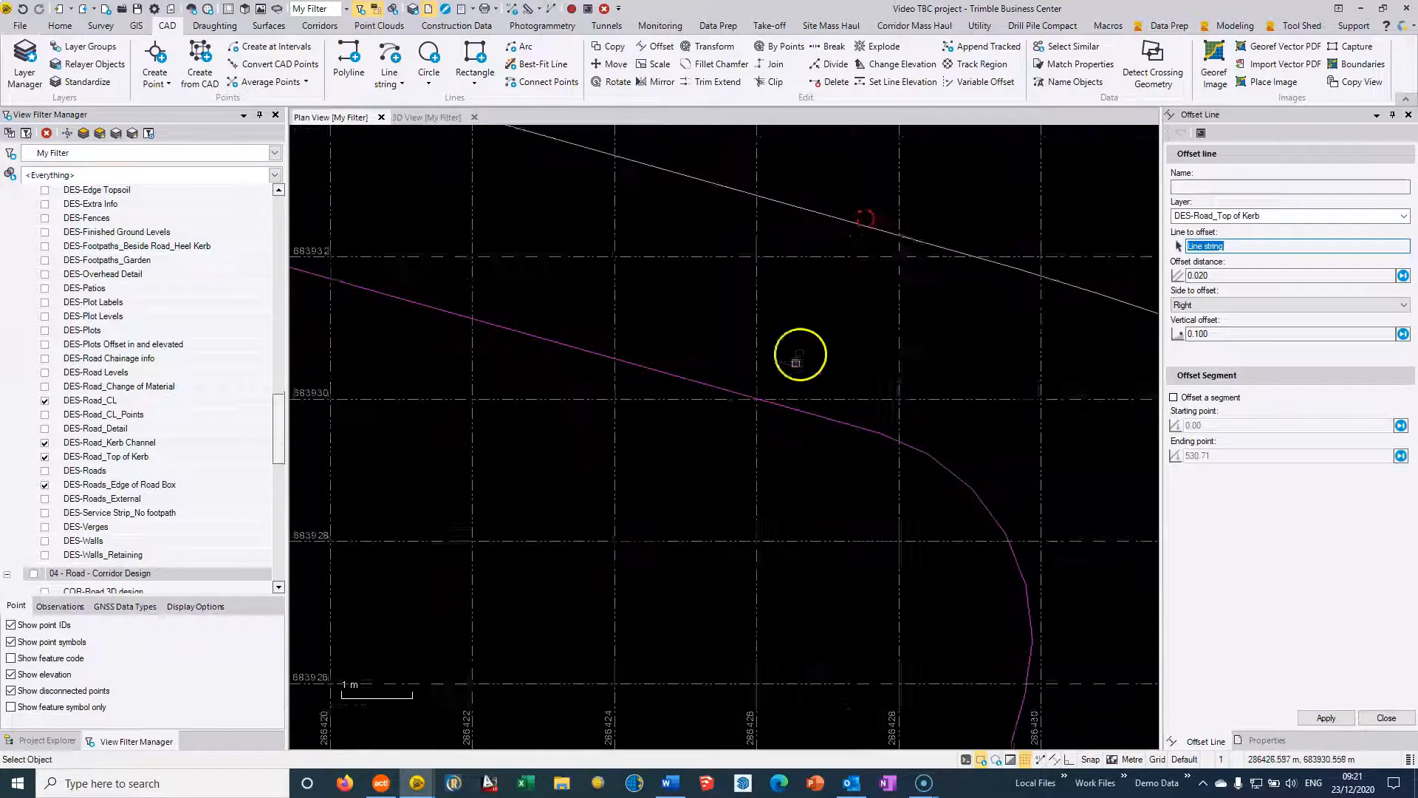
scroll(803, 395, "down", 2)
left_click(806, 398)
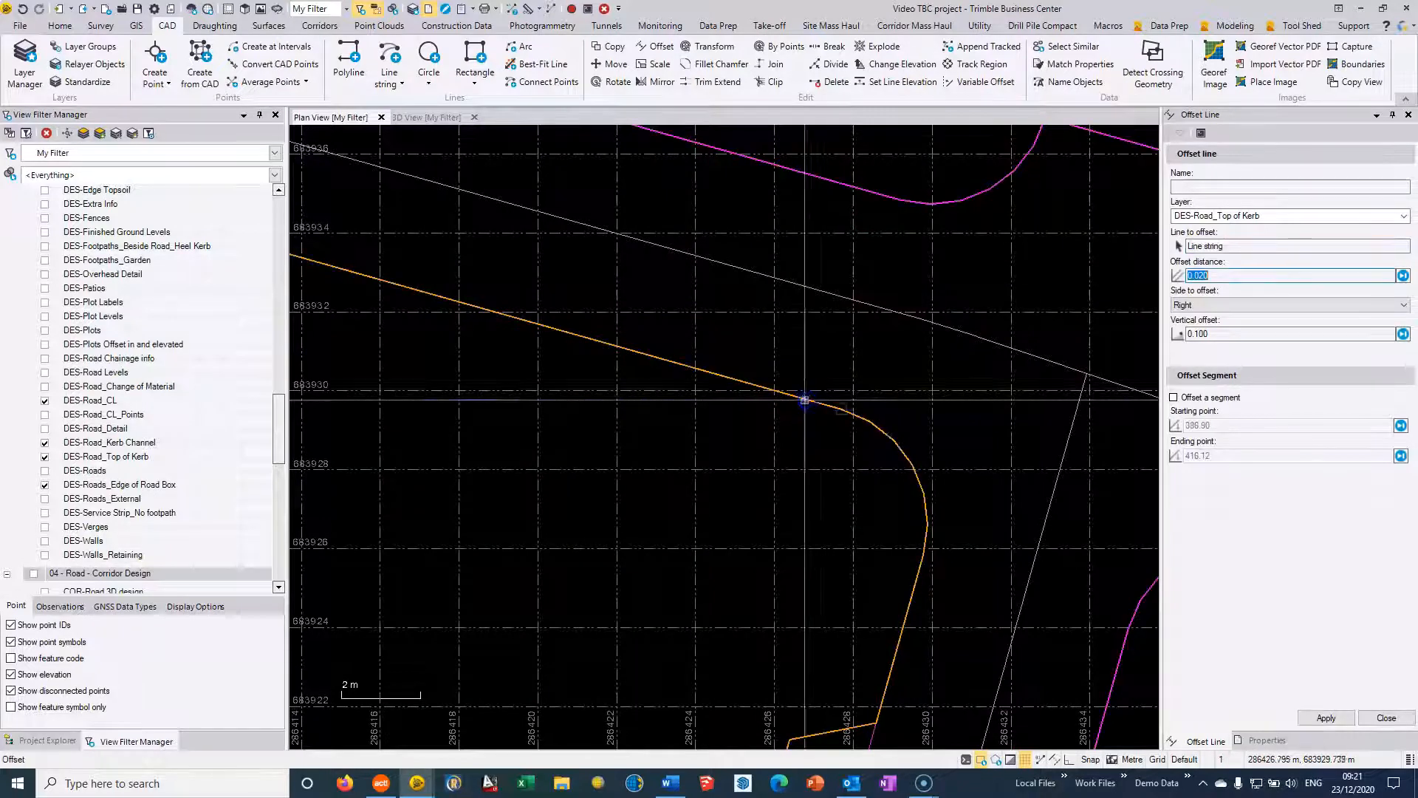
left_click(1219, 304)
left_click(833, 491)
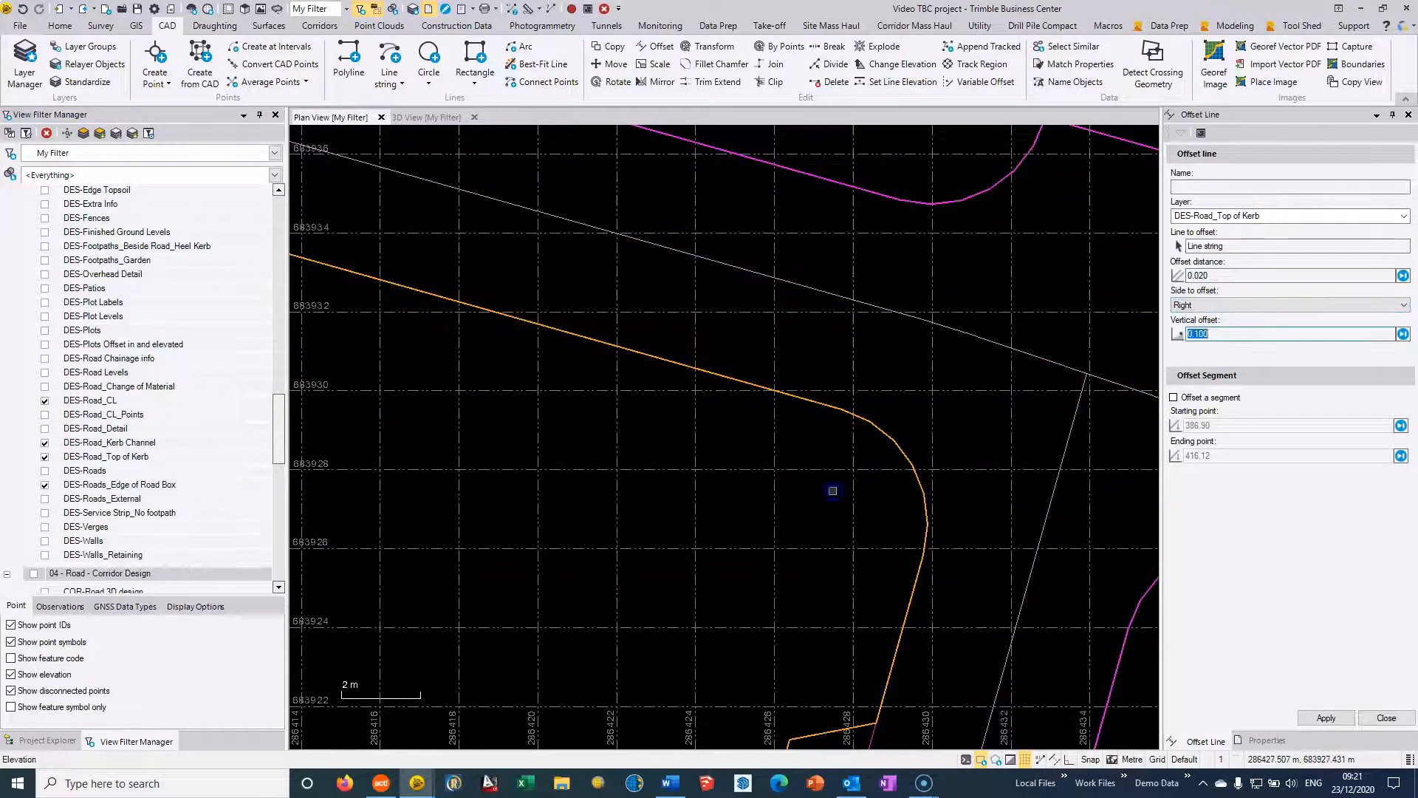
left_click(1324, 718)
scroll(838, 450, "up", 5)
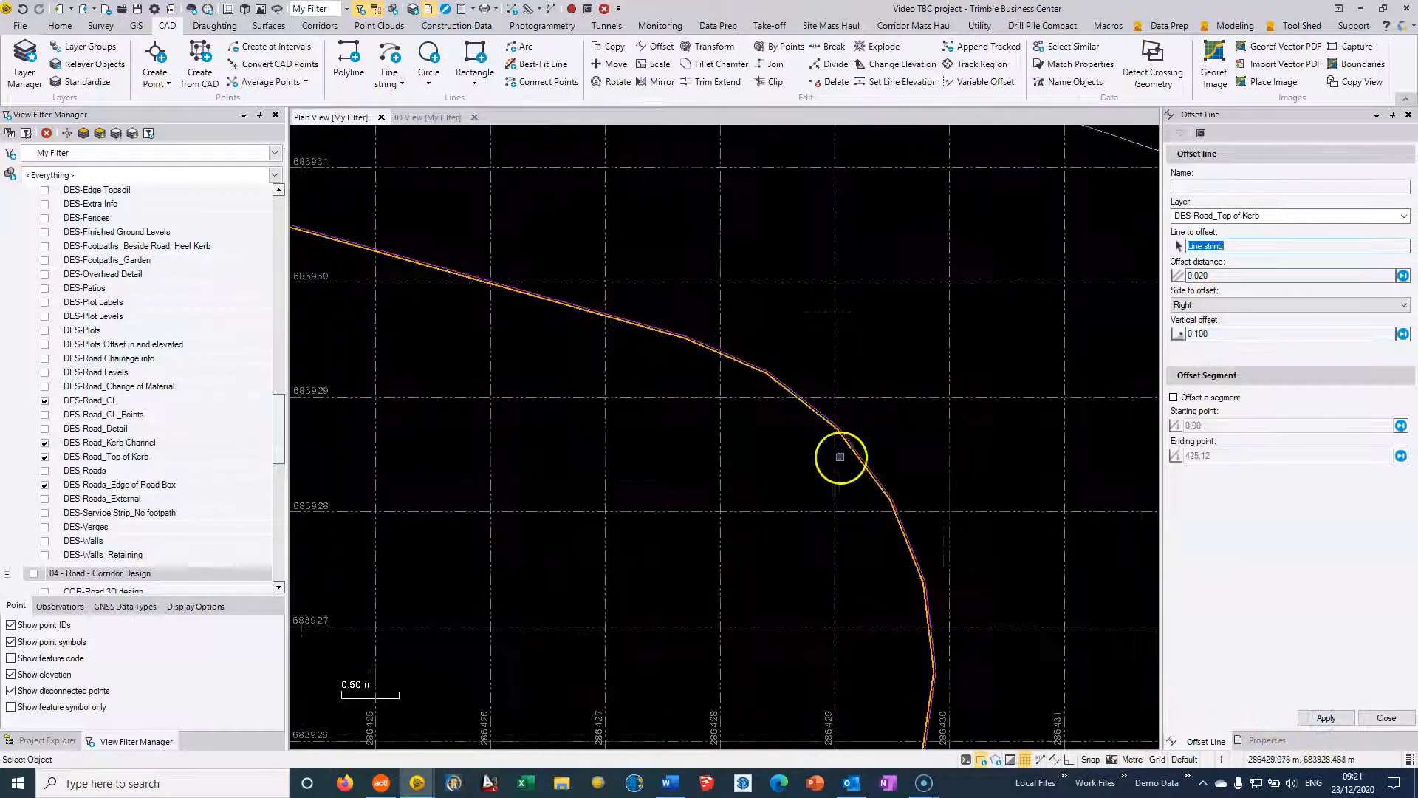
scroll(830, 416, "down", 7)
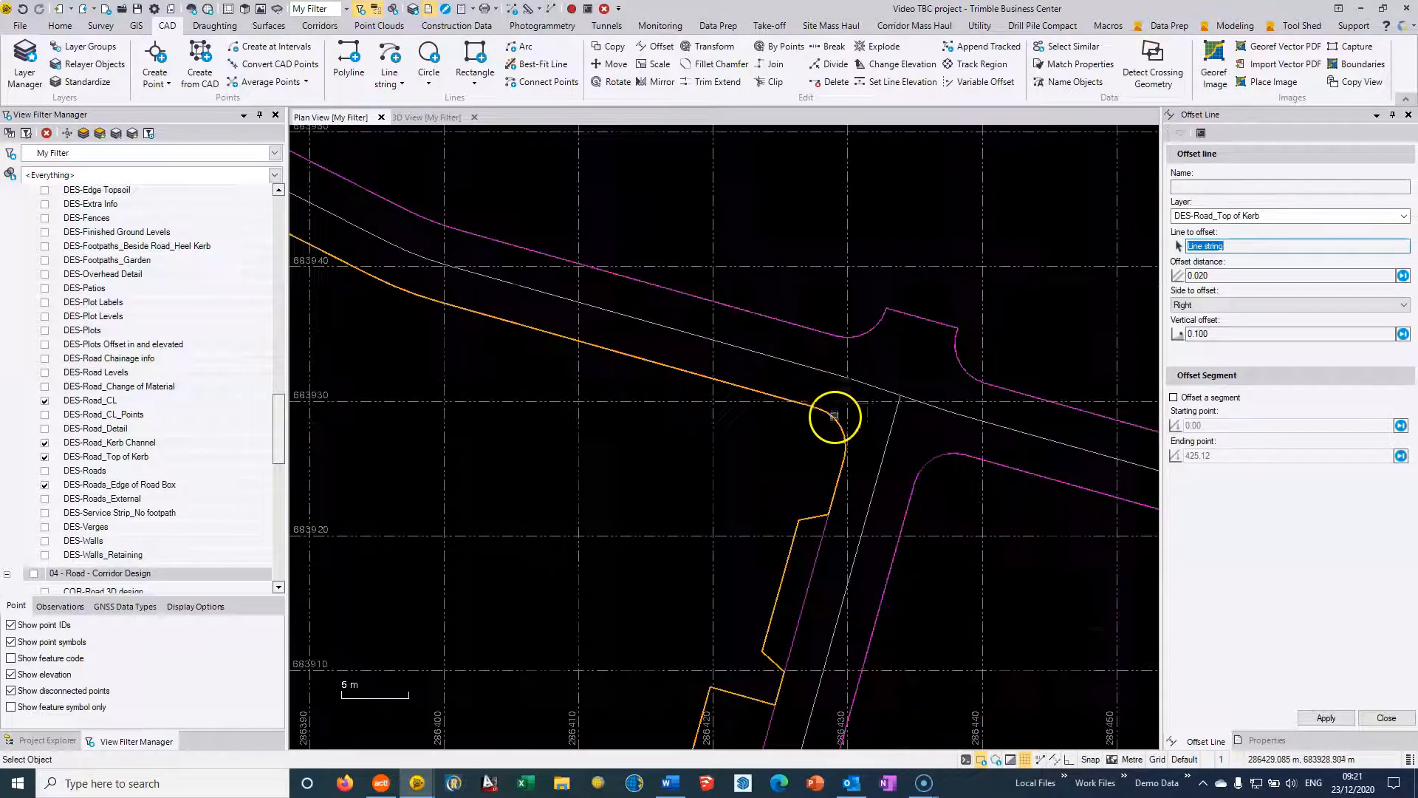
- Inspect the offset top-of-kerb lines alongside the channel lines in the 3D view
left_click(405, 116)
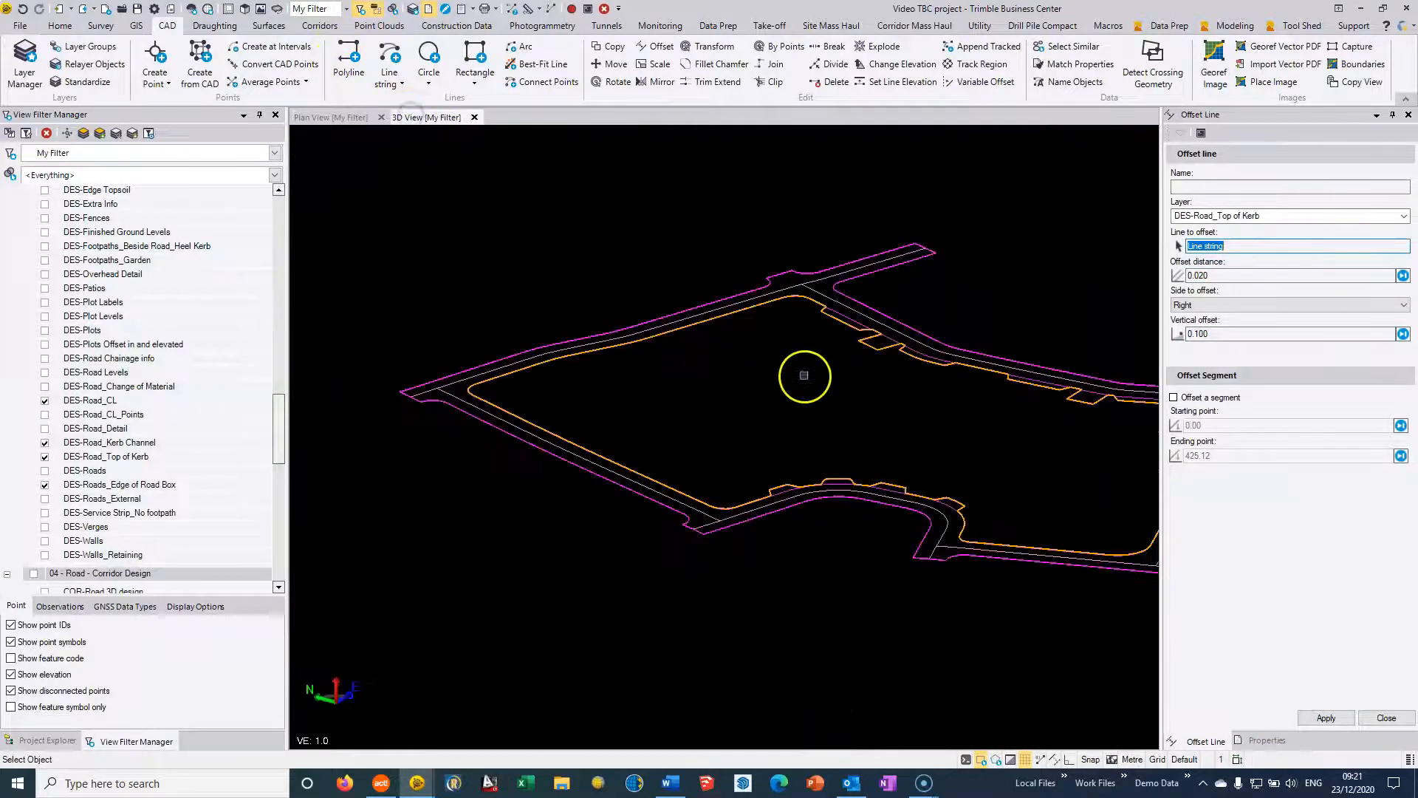
scroll(729, 300, "up", 6)
mouse_move(649, 242)
right_mouse_down()
mouse_move(476, 208)
mouse_move(485, 230)
right_mouse_up()
scroll(694, 259, "down", 4)
middle_click_drag(488, 310, 703, 278)
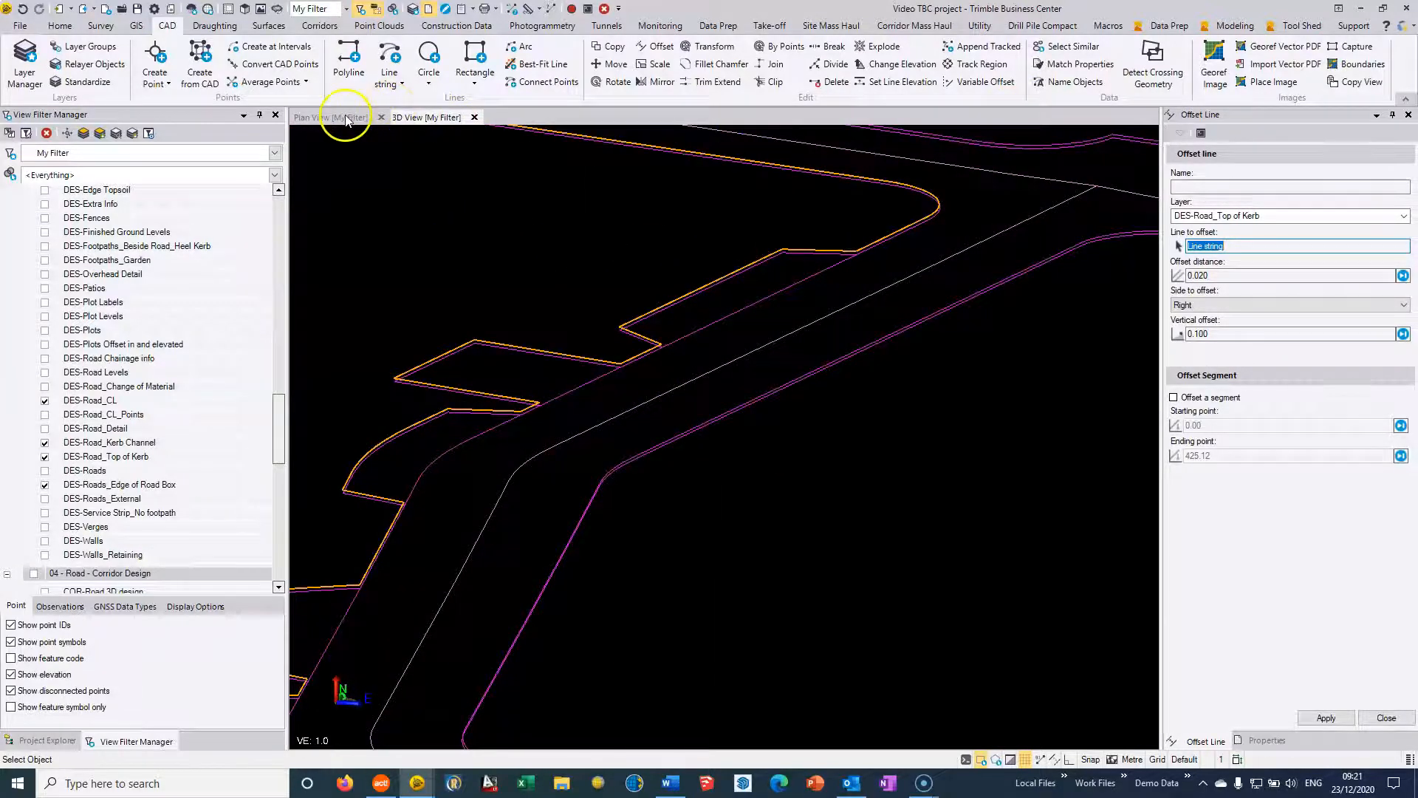
- Show the DES-Verges and DES-Footpaths_Beside Road_Heel Kerb layers in the plan view and close the Offset Line command
left_click(346, 118)
scroll(529, 399, "down", 5)
middle_click_drag(547, 402, 743, 246)
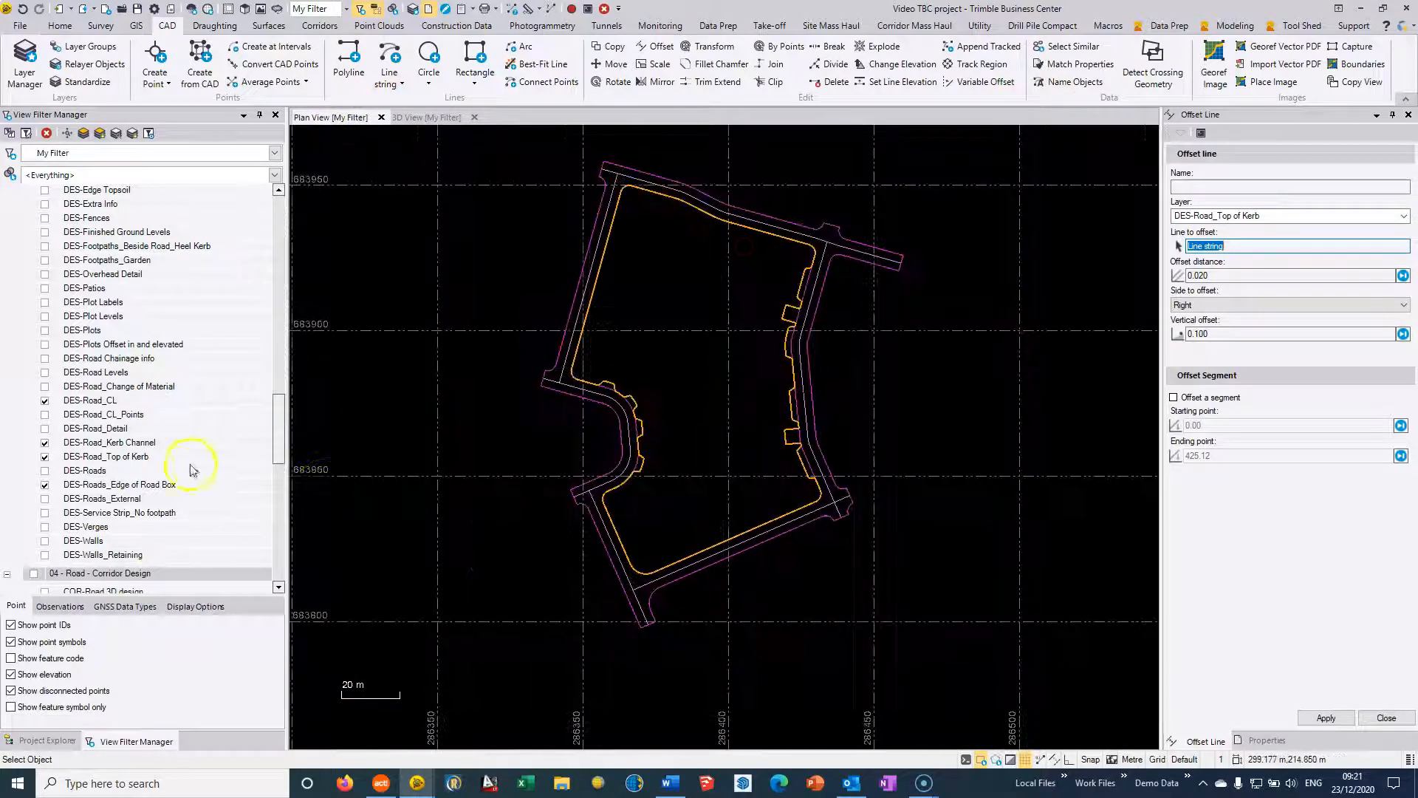
left_click(45, 528)
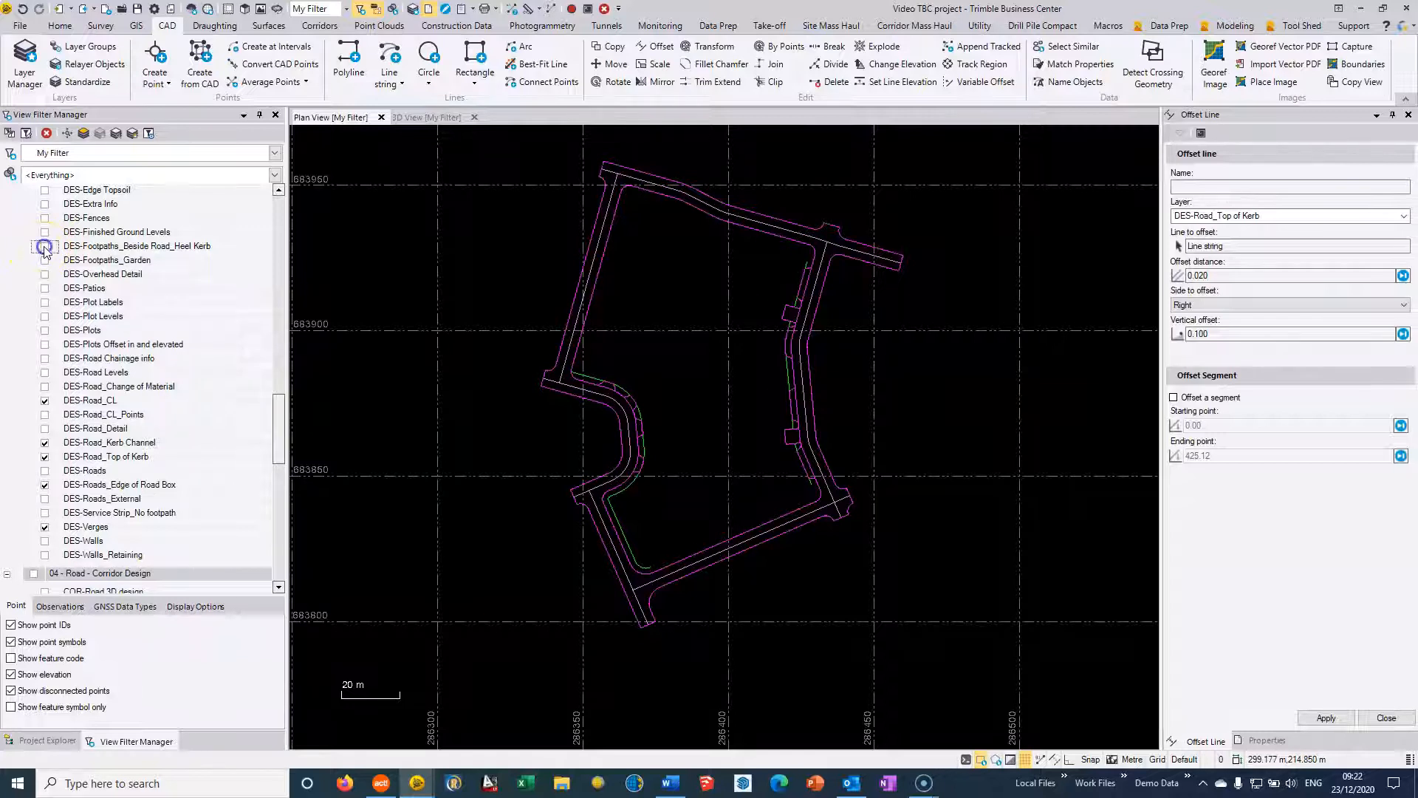
scroll(624, 313, "up", 3)
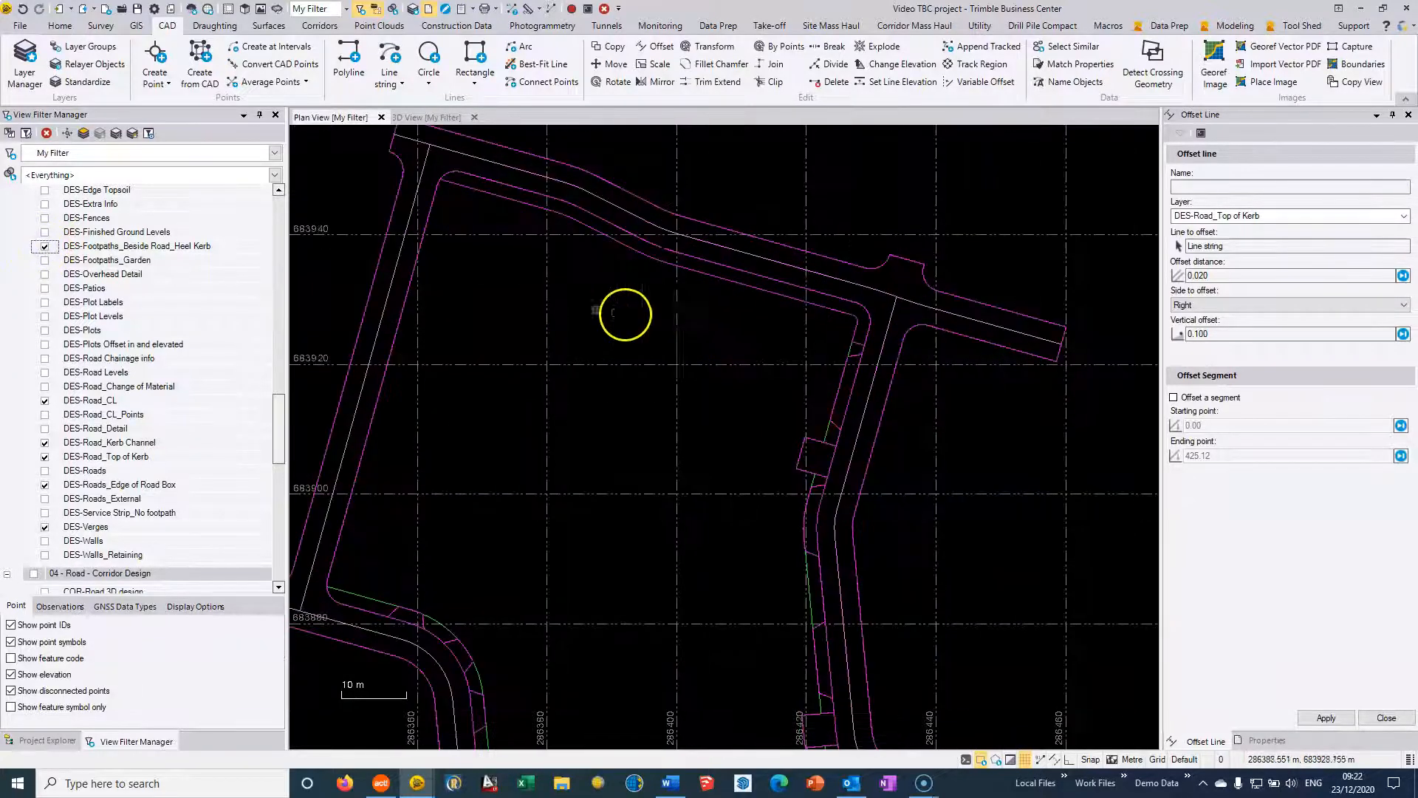
left_click(1407, 116)
scroll(722, 338, "up", 5)
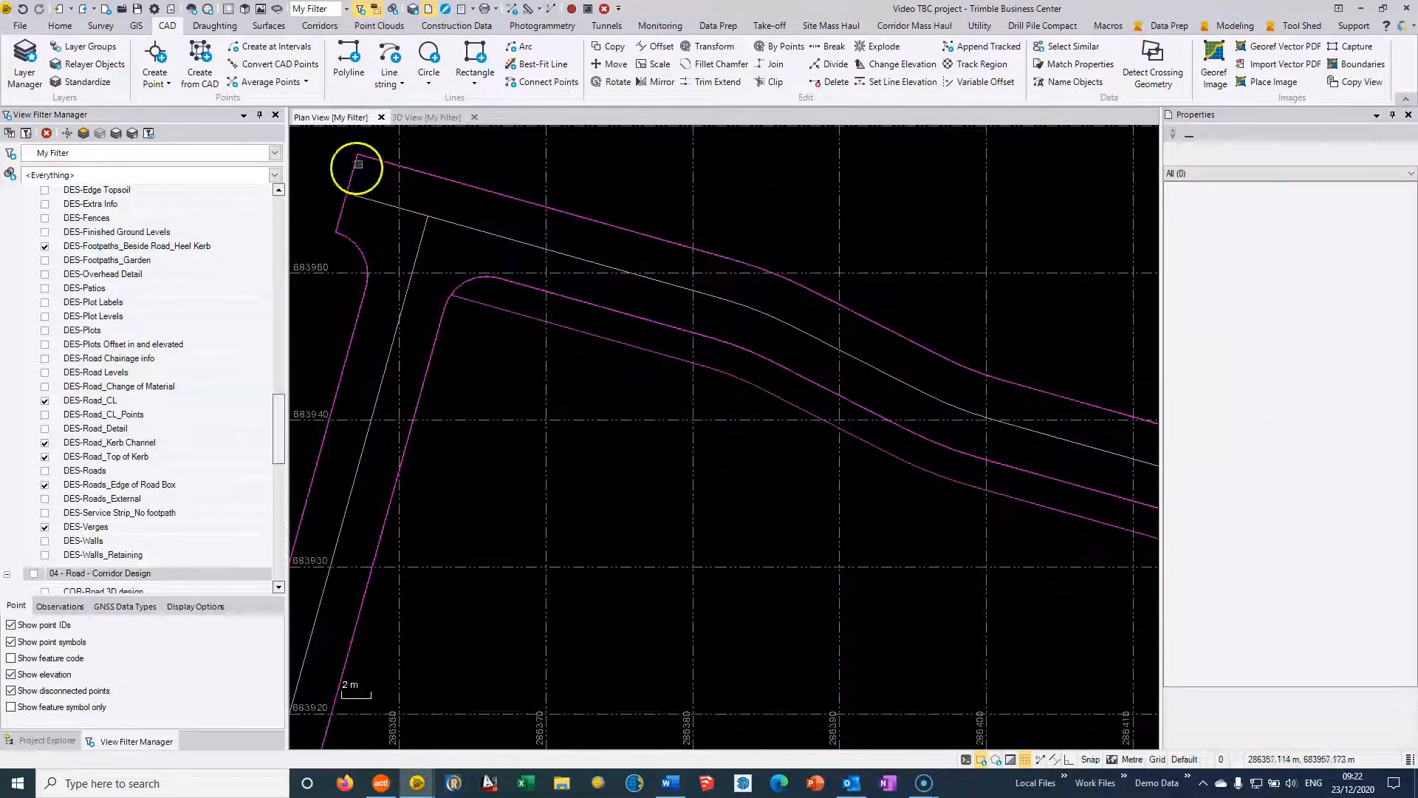
- Examine the heights of the footpath and verge lines relative to the road in the 3D view
left_click(430, 116)
scroll(677, 389, "down", 6)
right_click_drag(565, 353, 576, 428)
middle_click_drag(553, 416, 835, 322)
right_click_drag(773, 334, 771, 301)
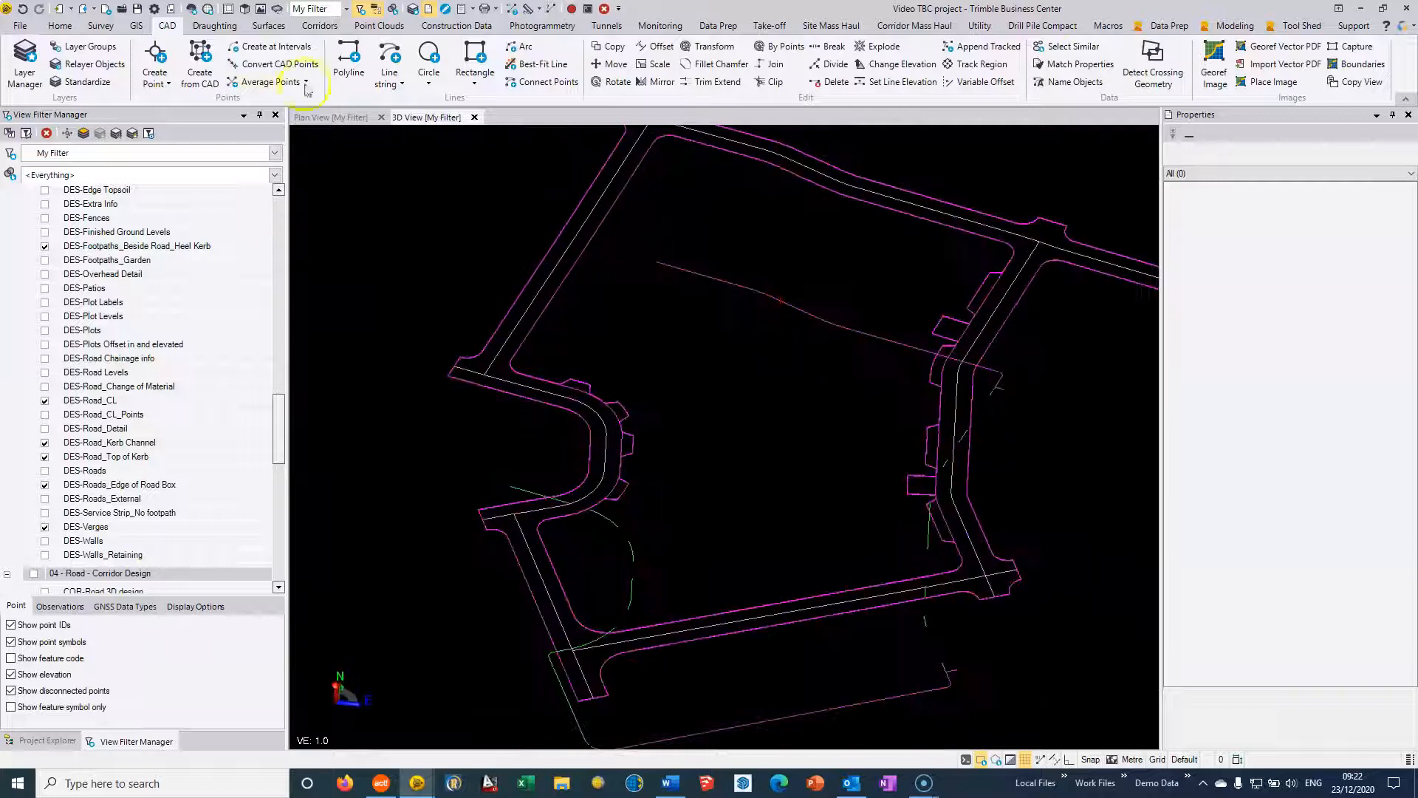
- Inspect the inner top-of-kerb line in the plan view where the footpath's heel kerb line meets the curved corner
left_click(329, 116)
scroll(606, 288, "up", 2)
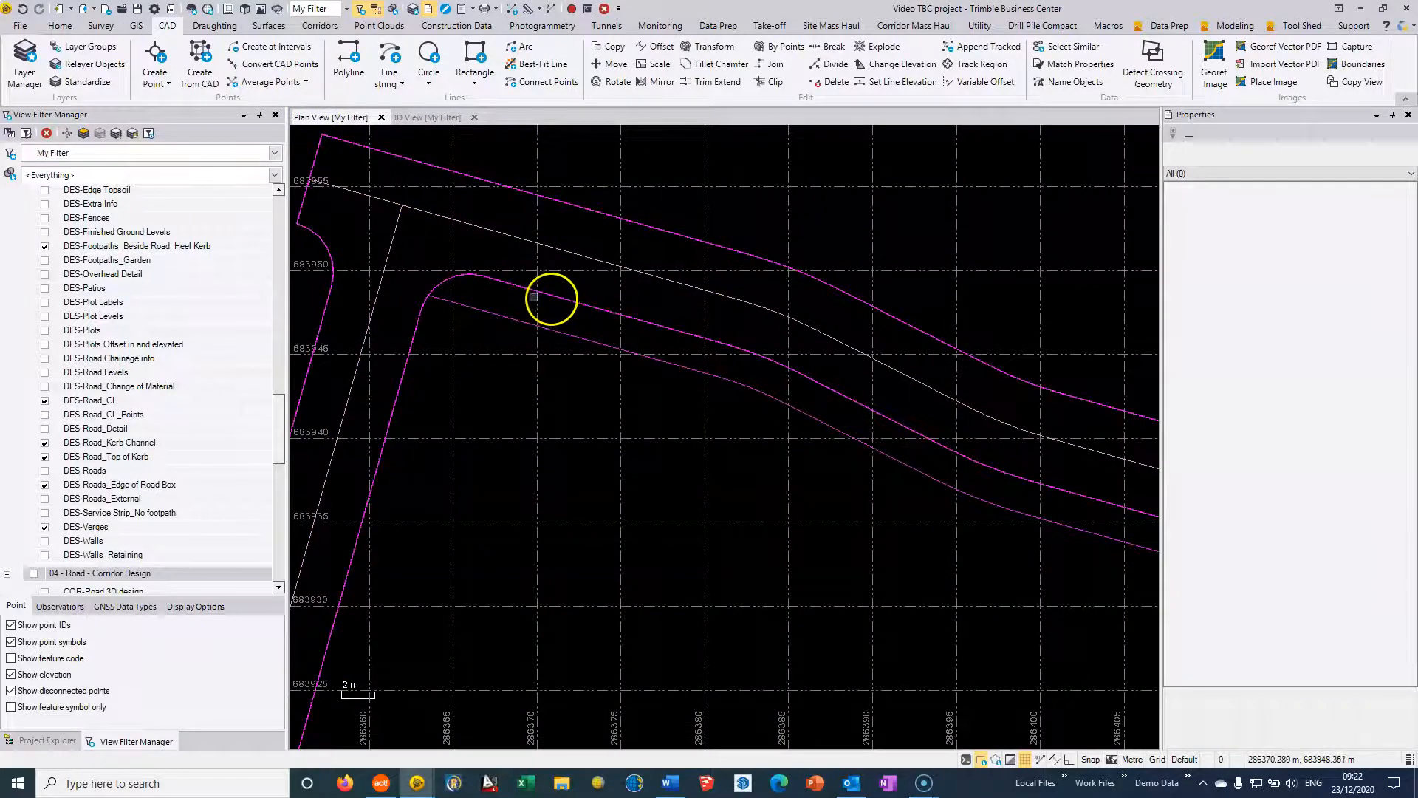
scroll(533, 297, "up", 4)
scroll(912, 246, "up", 4)
scroll(613, 314, "down", 2)
left_click(599, 316)
scroll(598, 317, "down", 2)
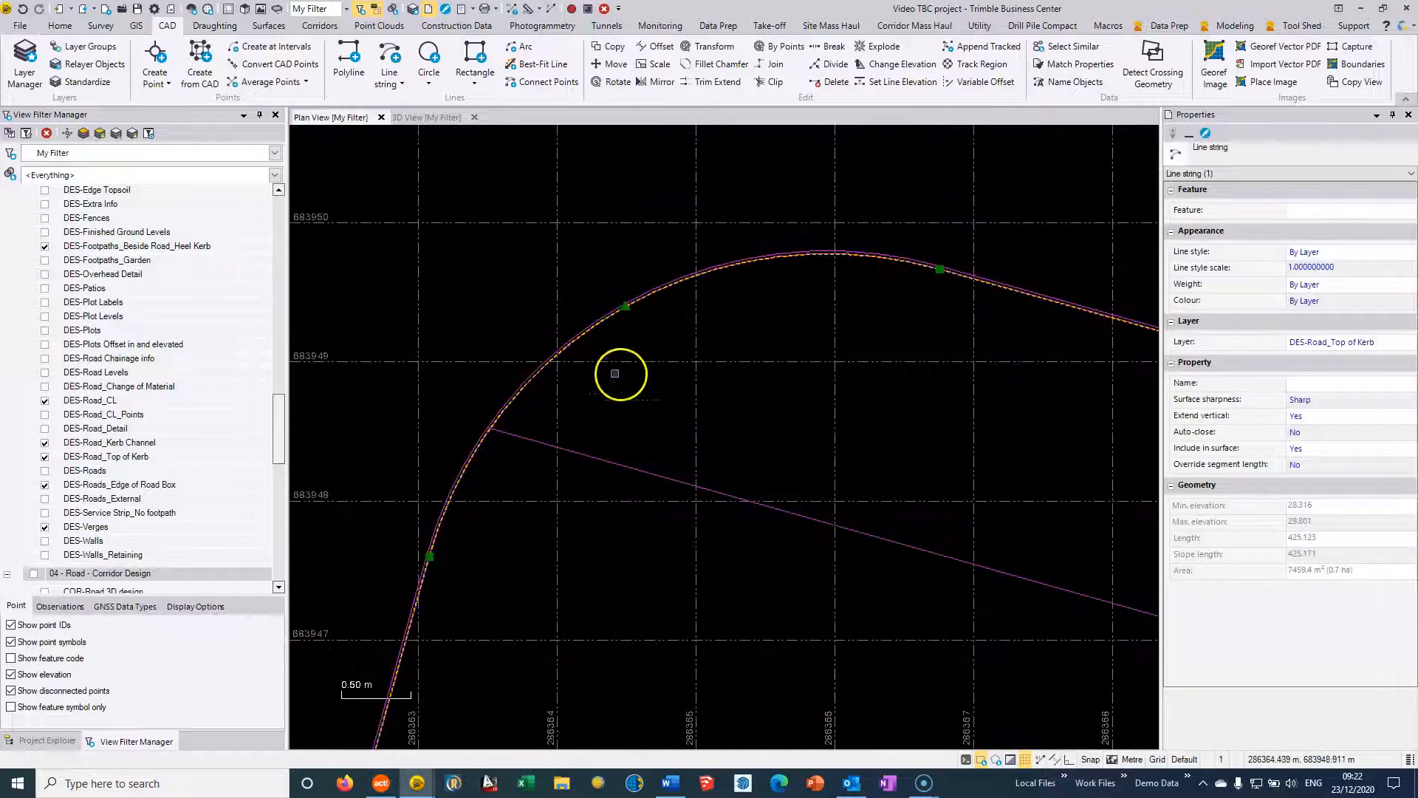
right_click(749, 315)
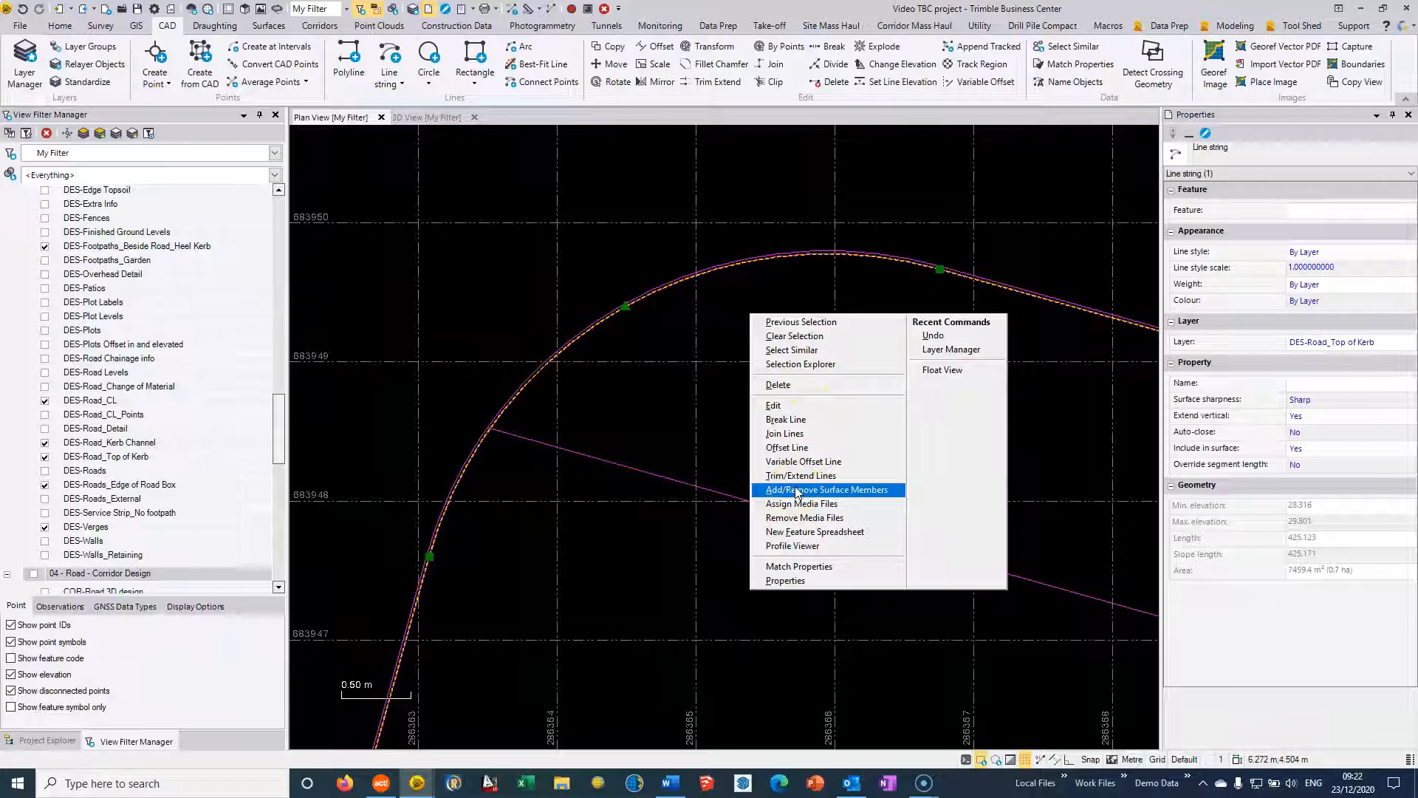
left_click(793, 409)
- Open the footpath's heel kerb line for editing and set the new VPI's location type to Offset slope
left_click(654, 473)
right_click(746, 413)
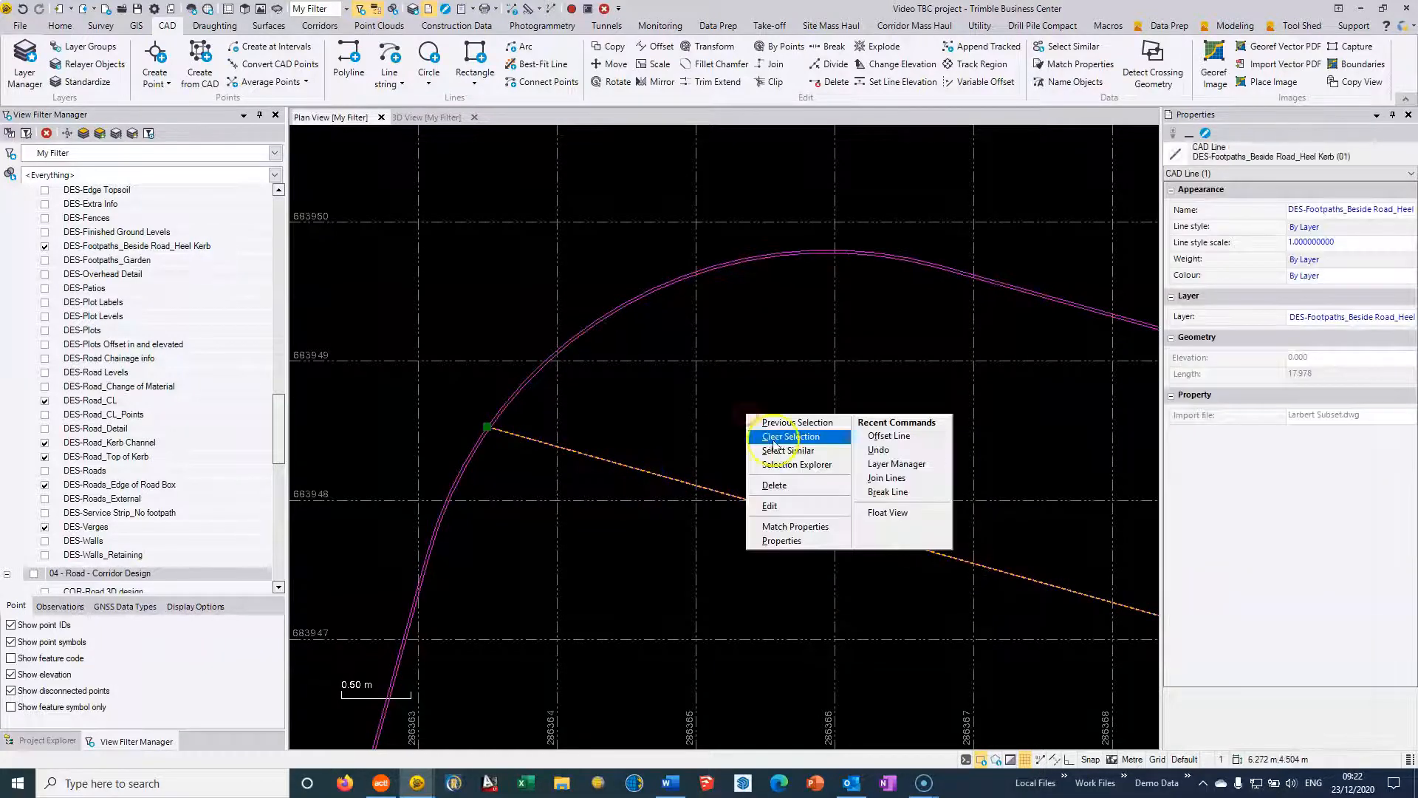
left_click(769, 505)
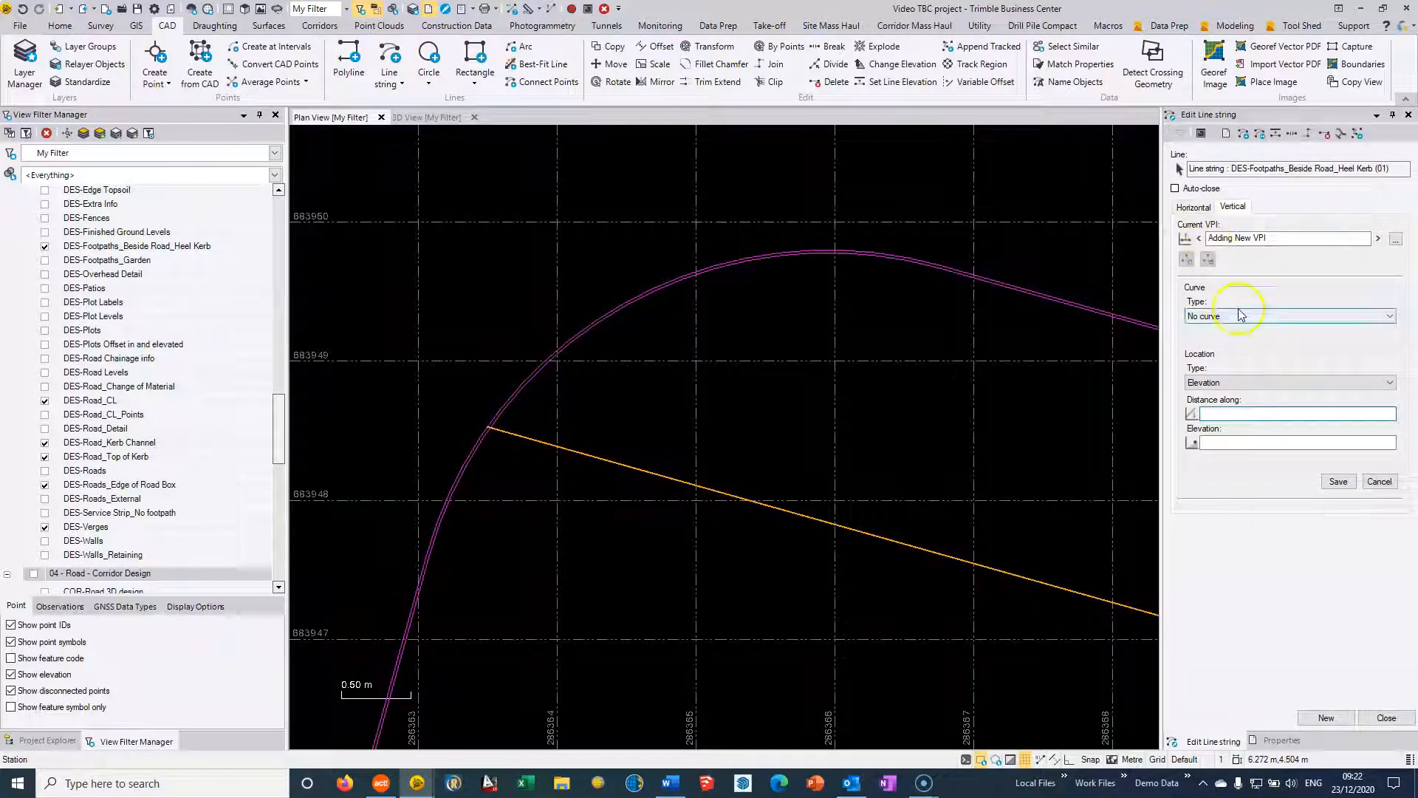
left_click(1243, 381)
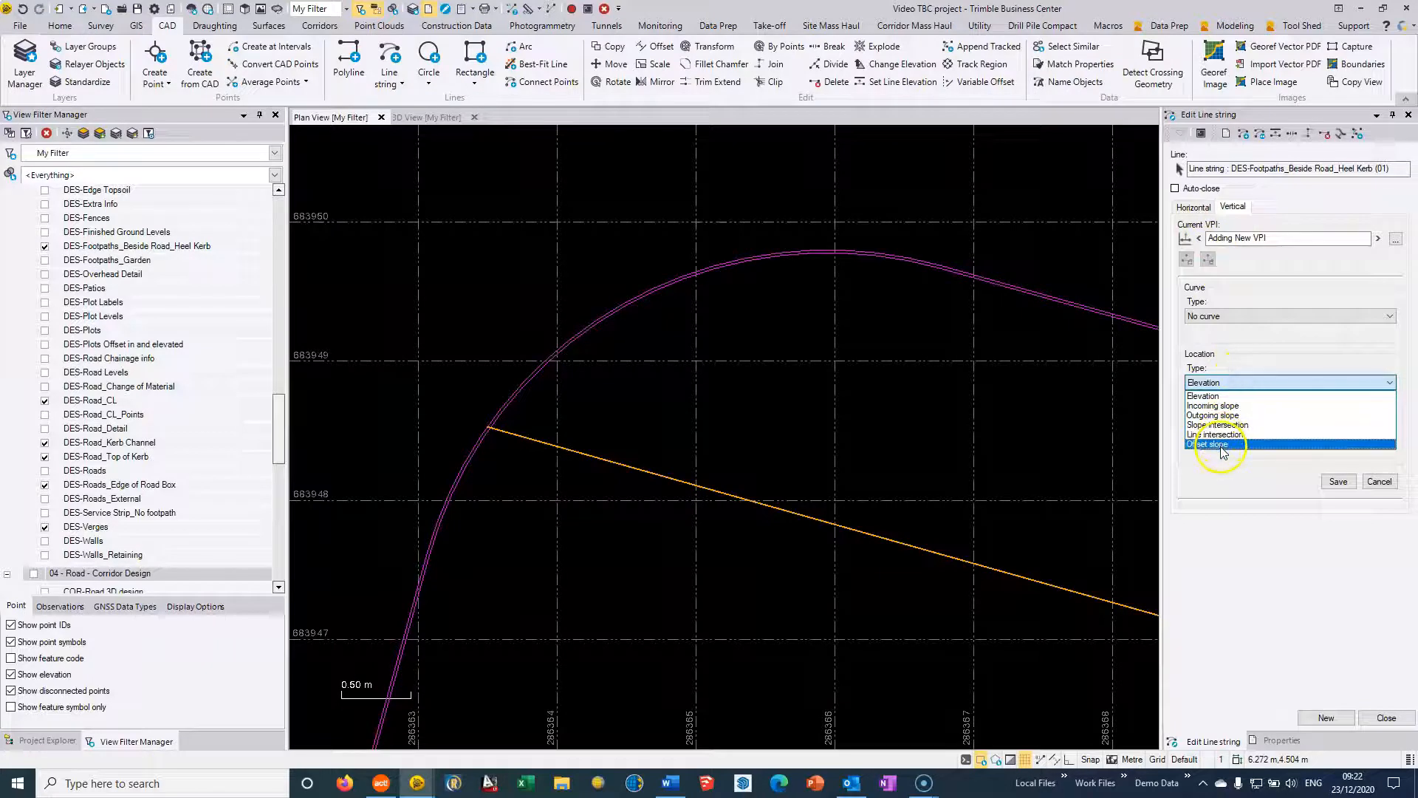
left_click(1222, 444)
- Use the top-of-kerb line around the curved corner as the new VPI's reference line and set the crossfall to 3.5%
left_click(1227, 414)
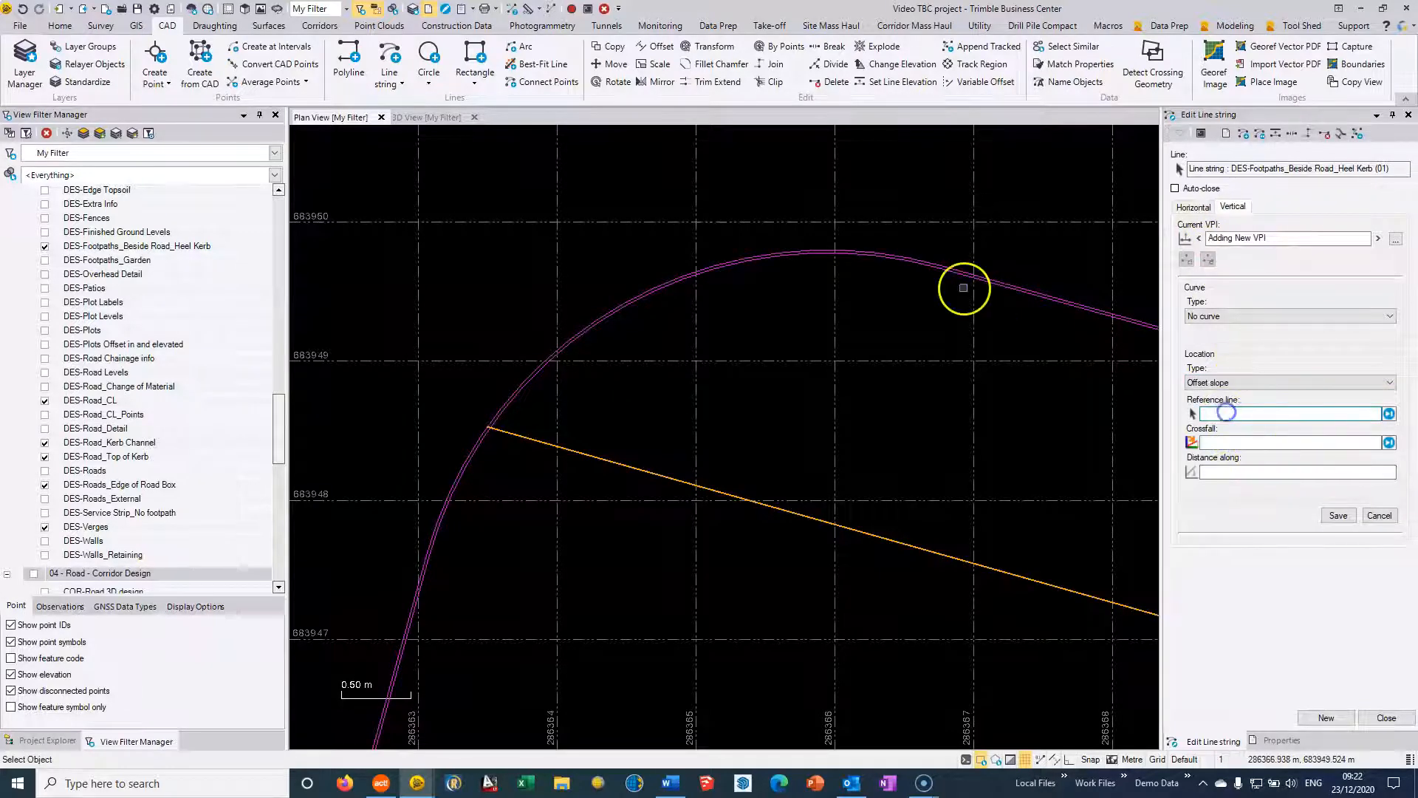
scroll(948, 279, "up", 3)
left_click(920, 244)
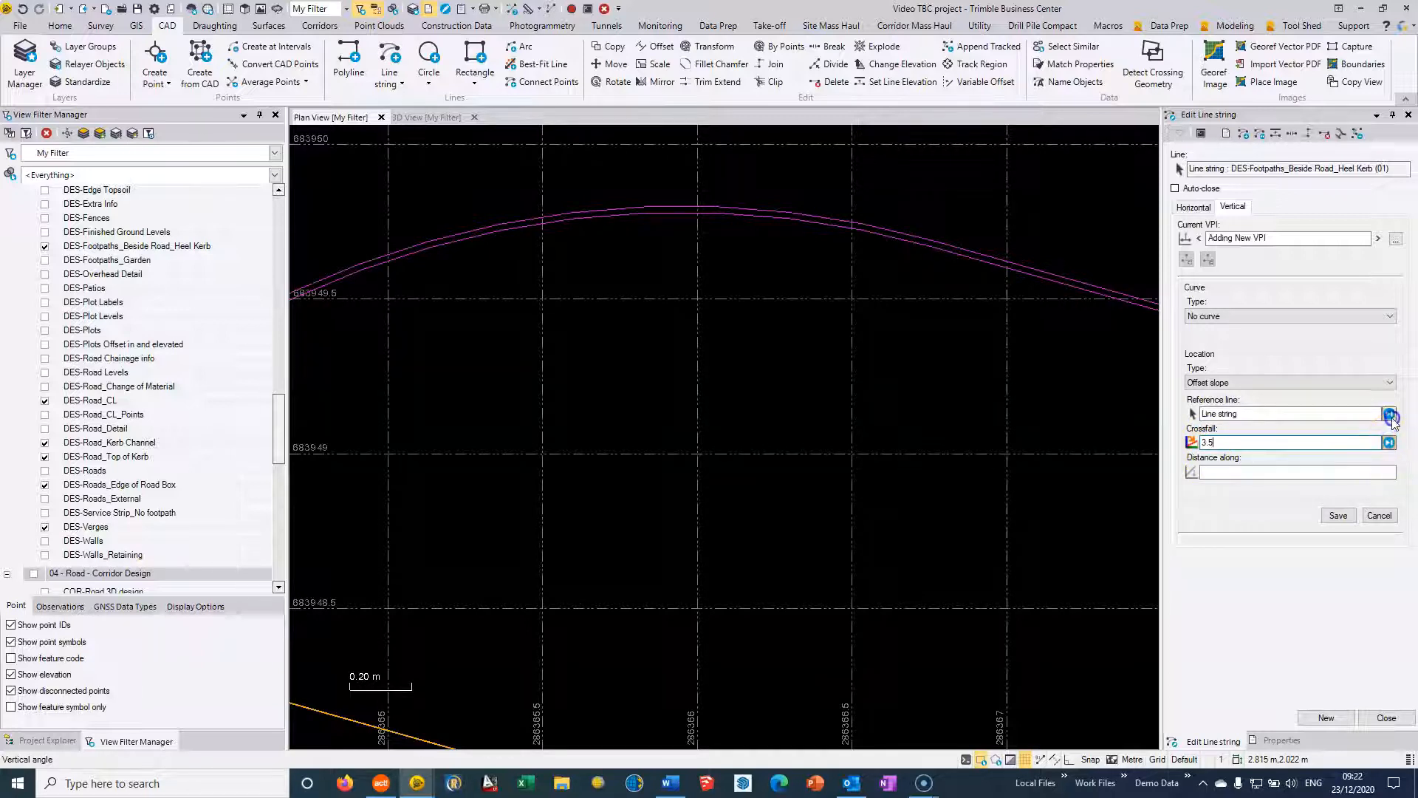
left_click(1245, 475)
- Place offset-slope VPIs along the heel kerb line's first straight, from the curved corner to its far end, and finish editing the line
middle_click_drag(477, 431, 1092, 419)
scroll(1093, 419, "down", 1)
scroll(624, 604, "up", 2)
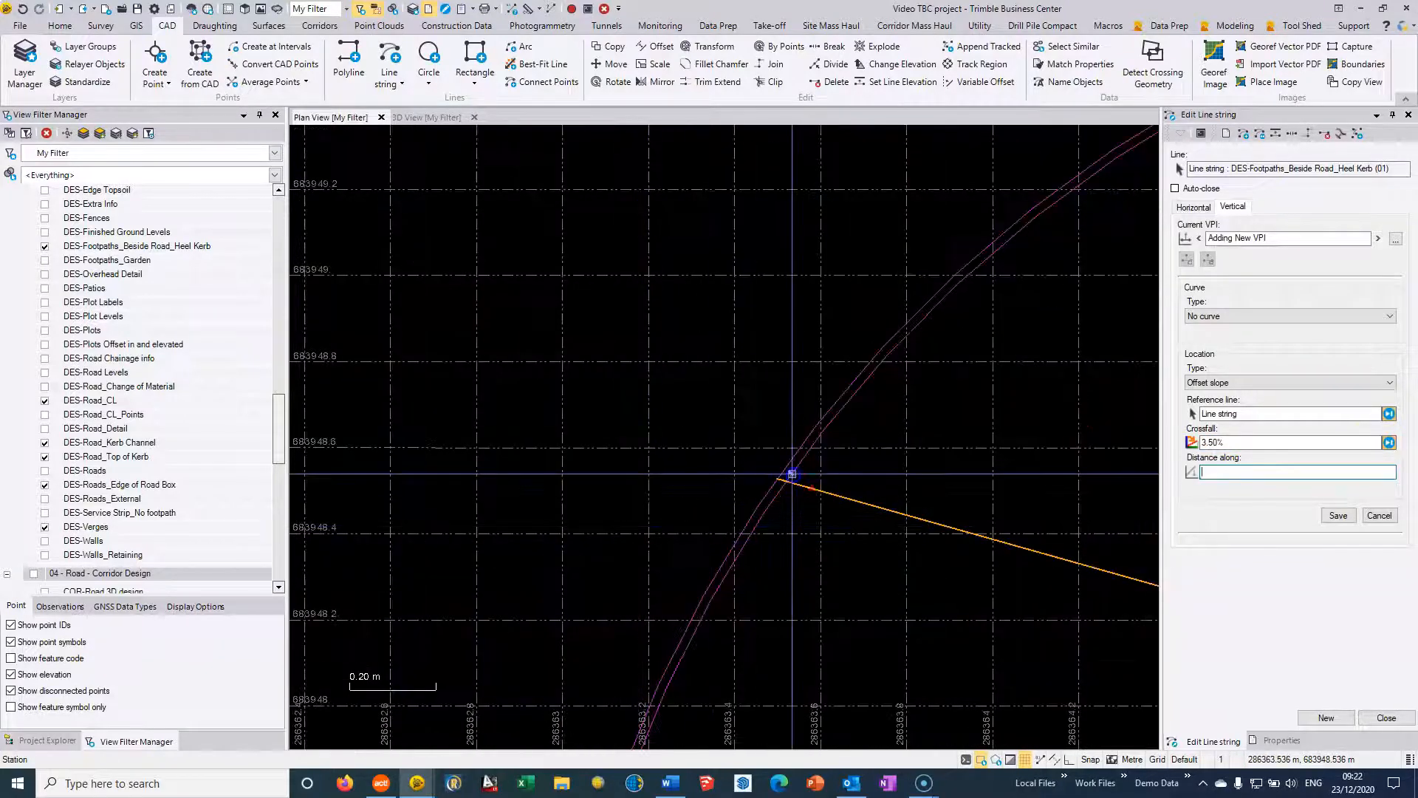
scroll(791, 475, "down", 2)
middle_click_drag(963, 356, 480, 502)
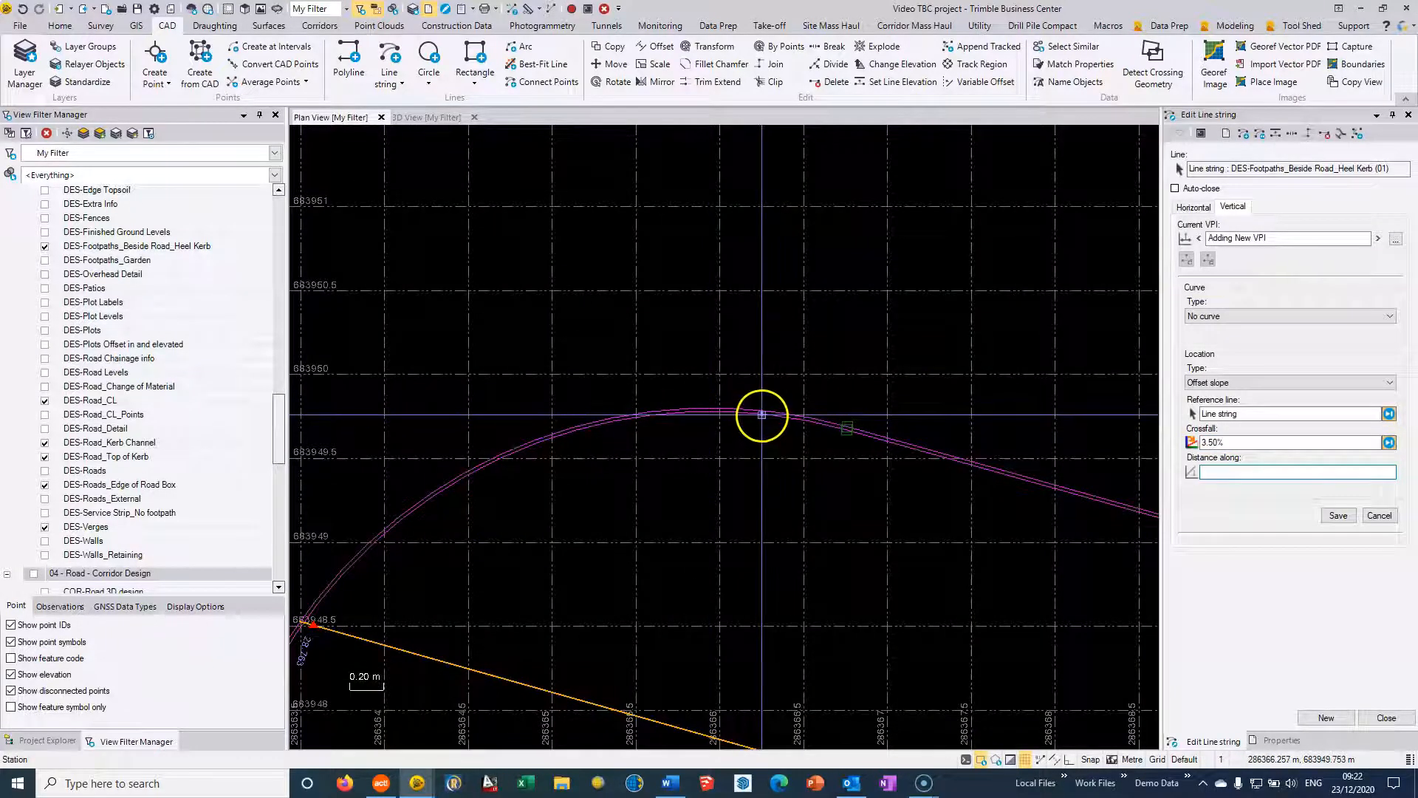
scroll(773, 443, "down", 2)
middle_click_drag(938, 512, 641, 426)
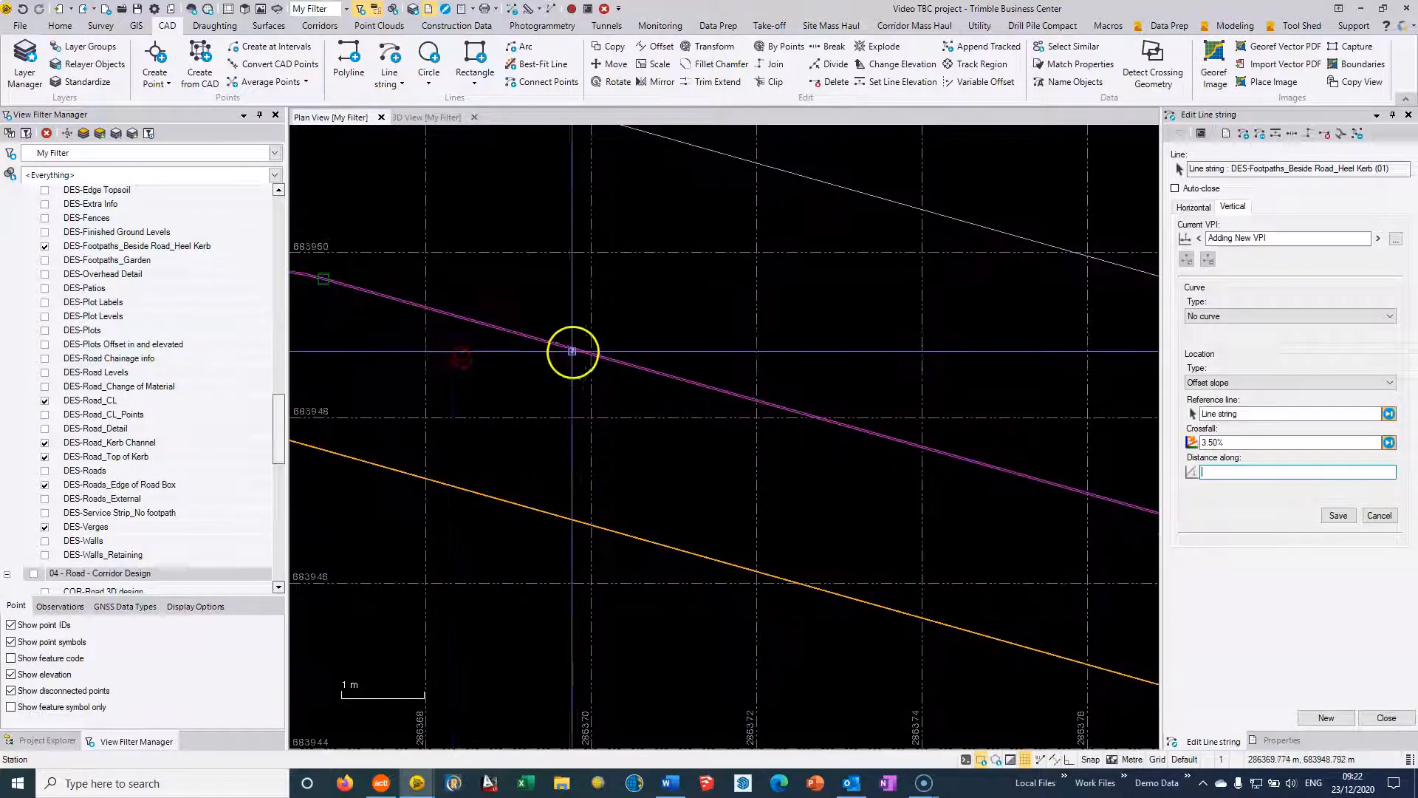
scroll(819, 482, "down", 2)
middle_click_drag(1060, 523, 546, 377)
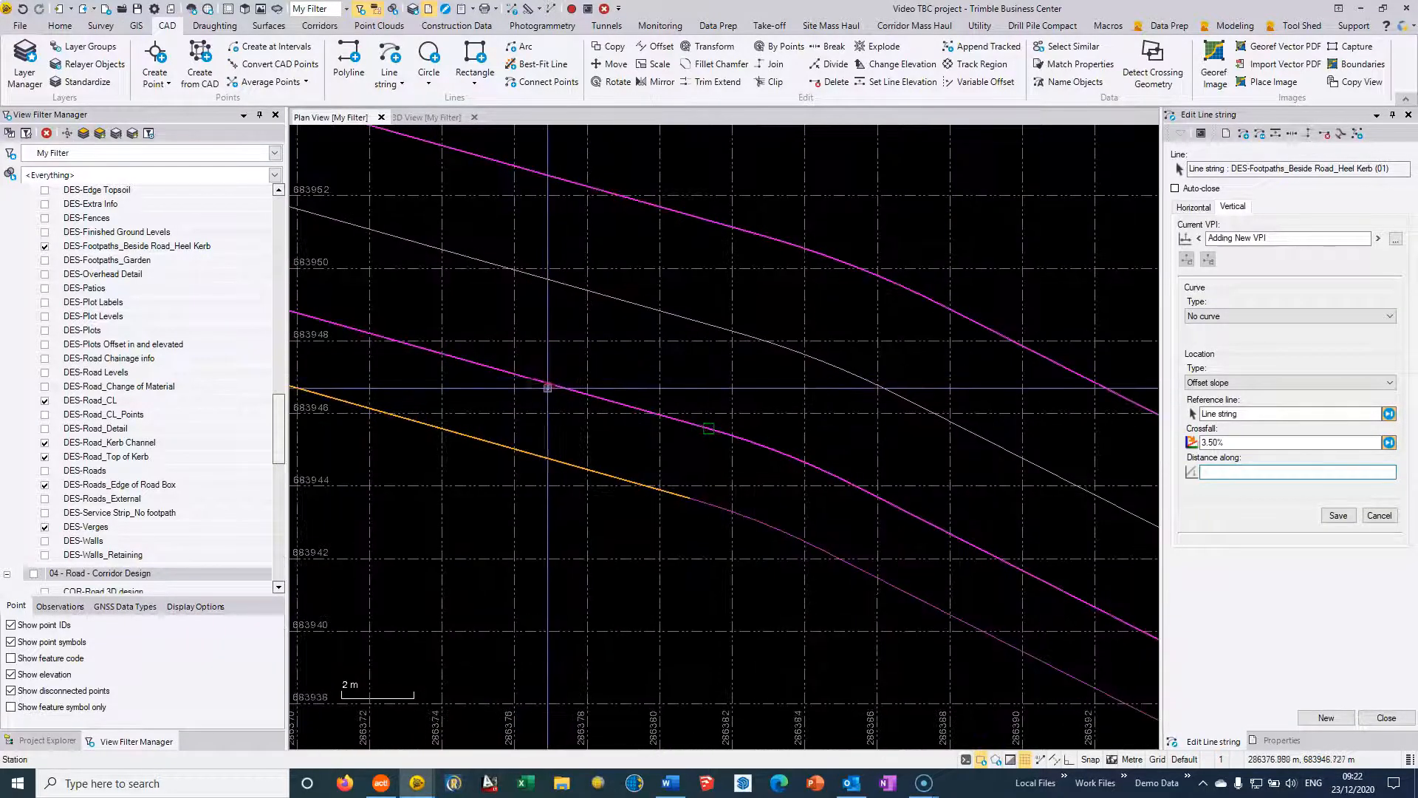
left_click(687, 422)
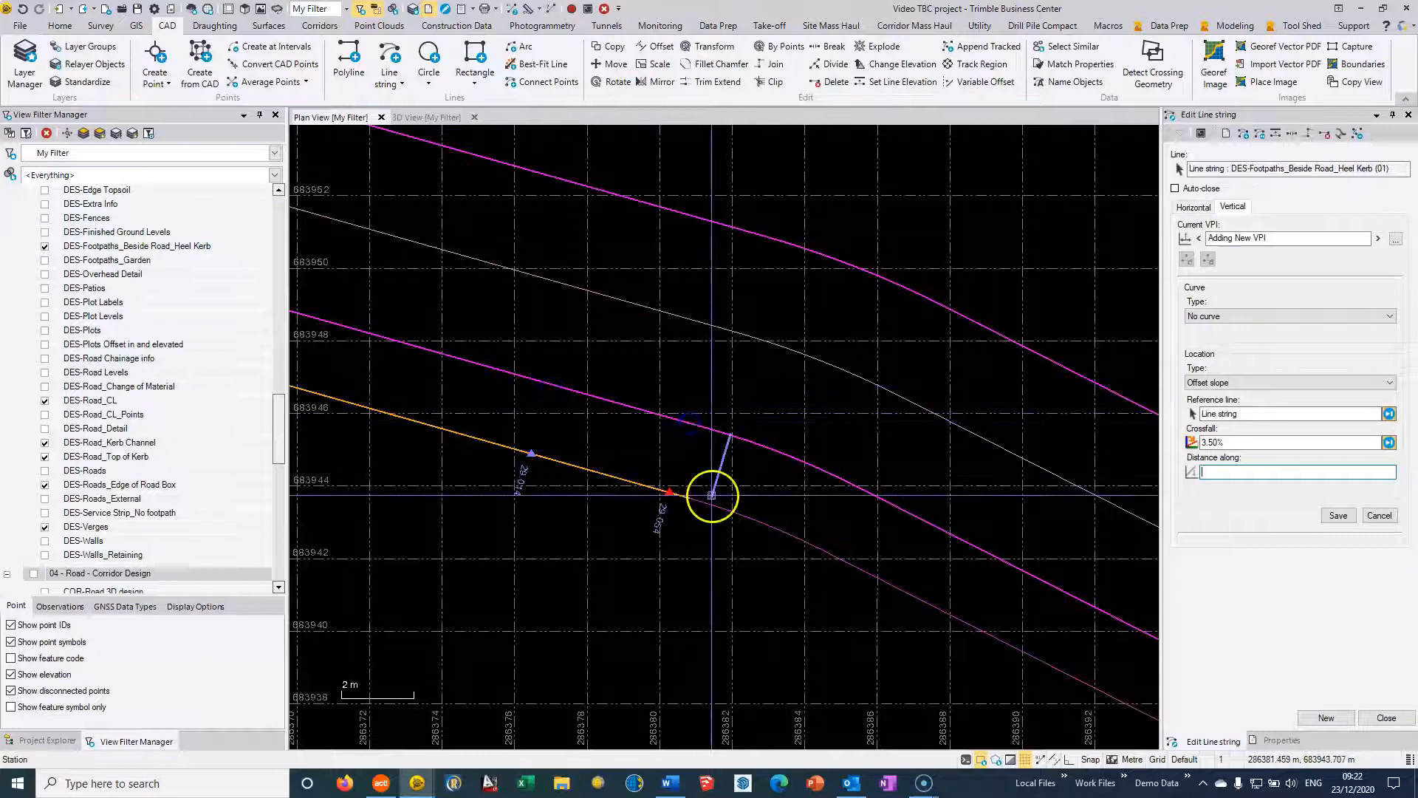
scroll(701, 493, "up", 2)
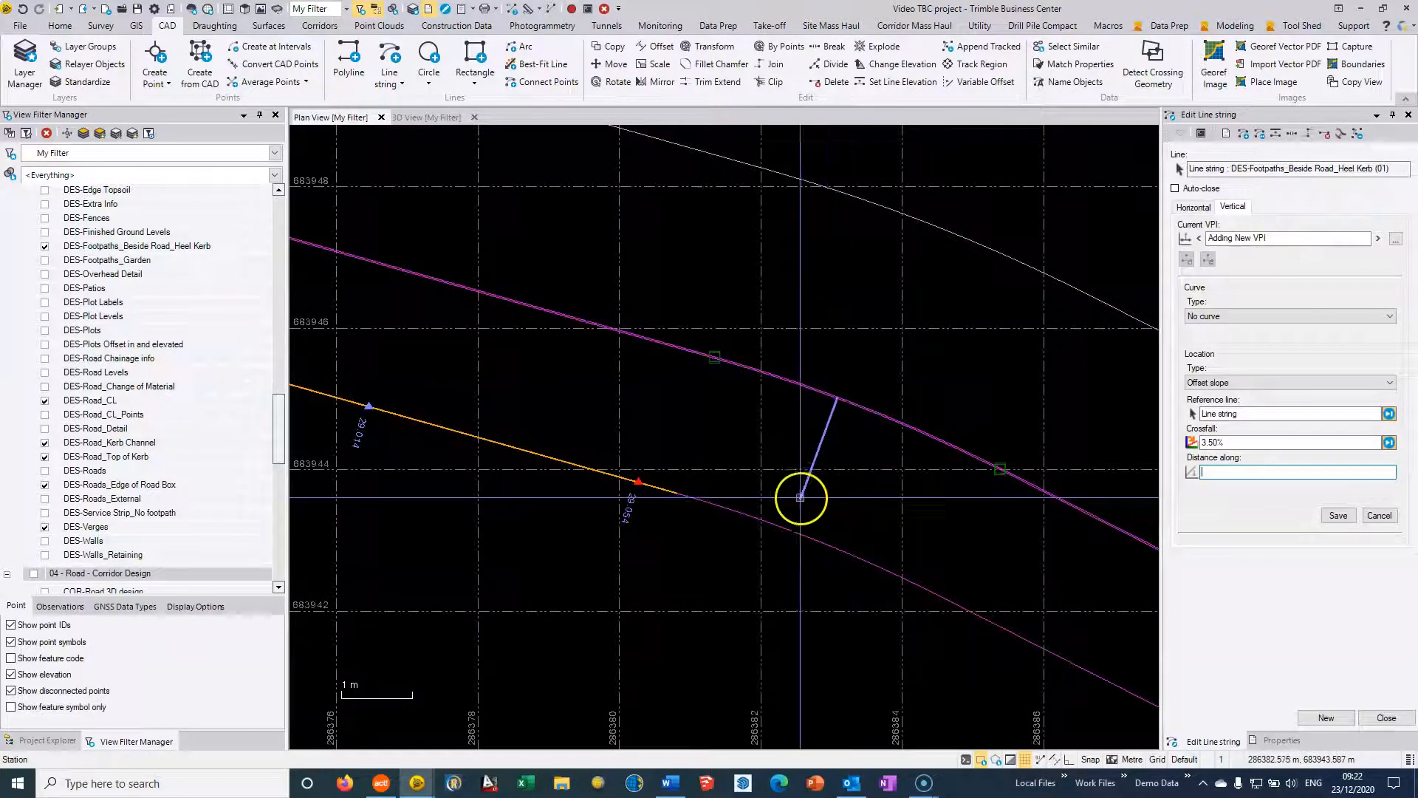
left_click(753, 517)
key("Escape")
scroll(713, 524, "down", 2)
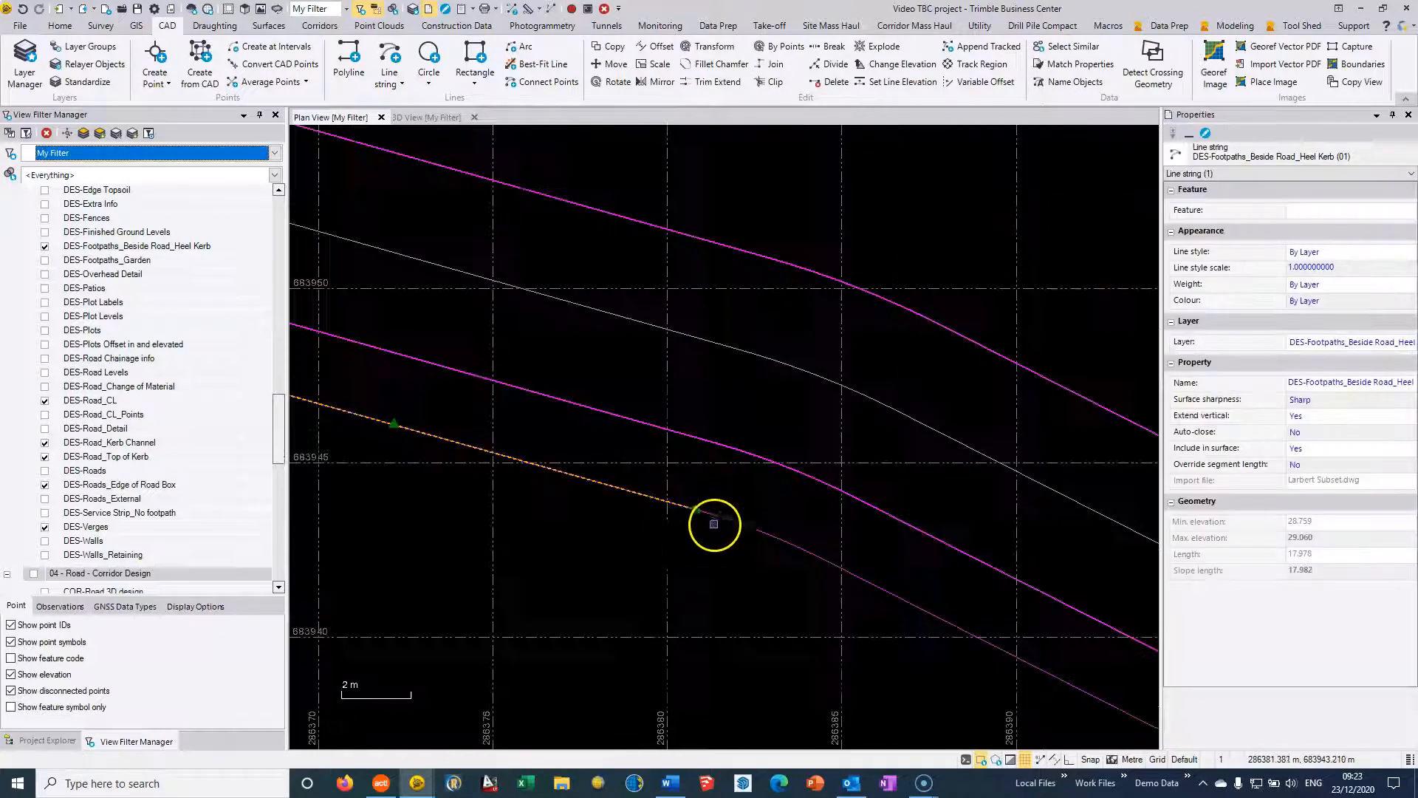
- Join the seven consecutive footpath heel kerb segments, from the first straight around the next road corner, into one line as all selected lines
left_click(710, 517)
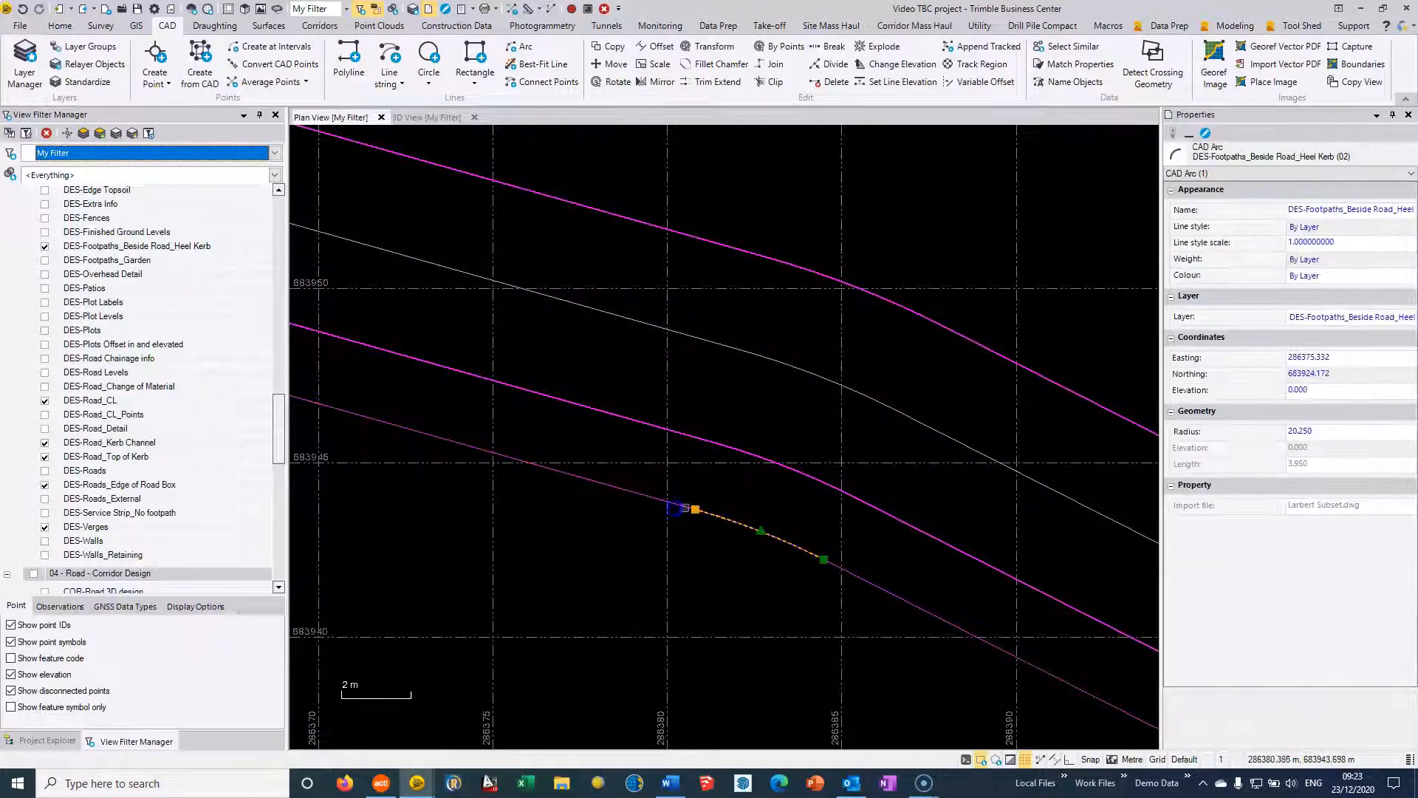
left_click(682, 507, "ctrl")
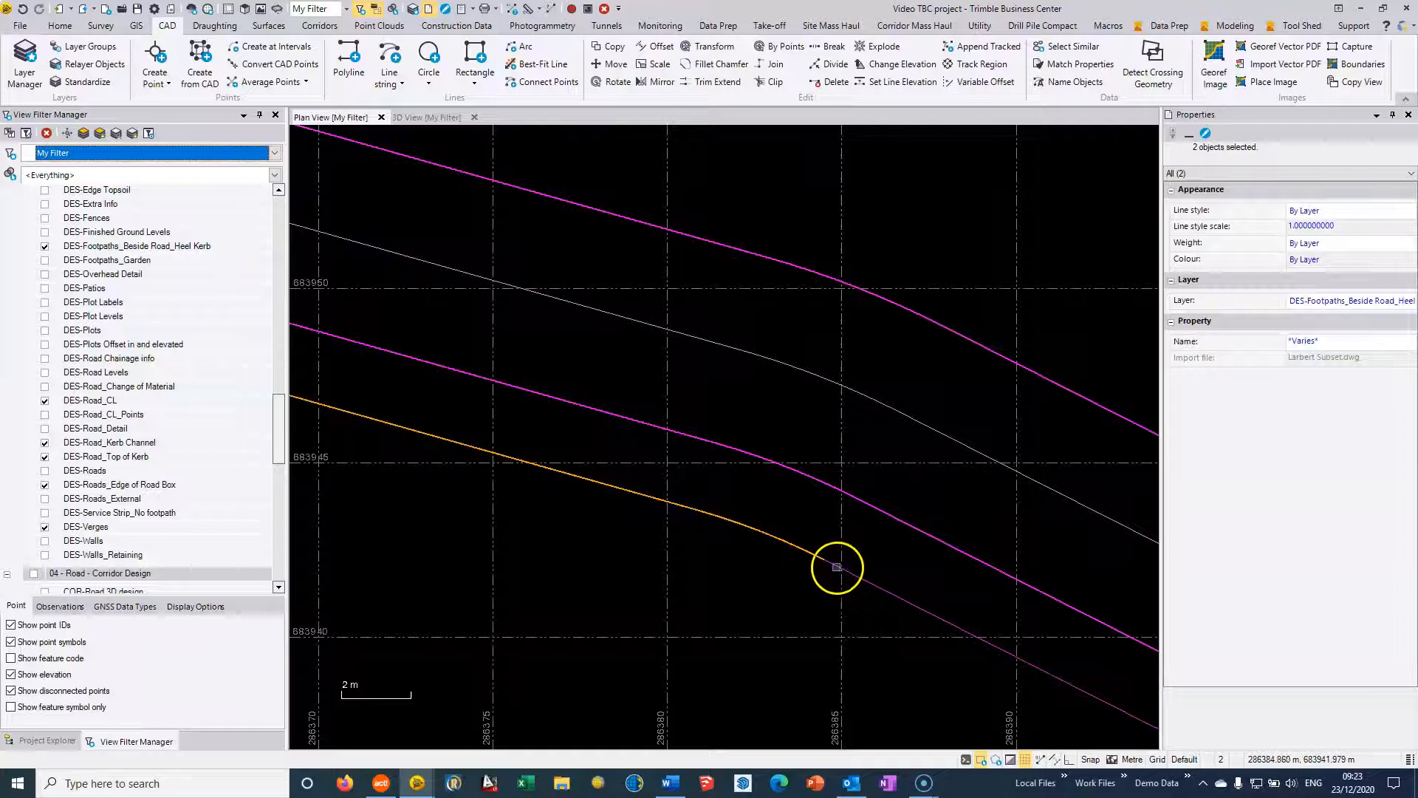
left_click(838, 568, "ctrl")
scroll(839, 567, "down", 3)
middle_click_drag(899, 600, 568, 409)
left_click(630, 428, "ctrl")
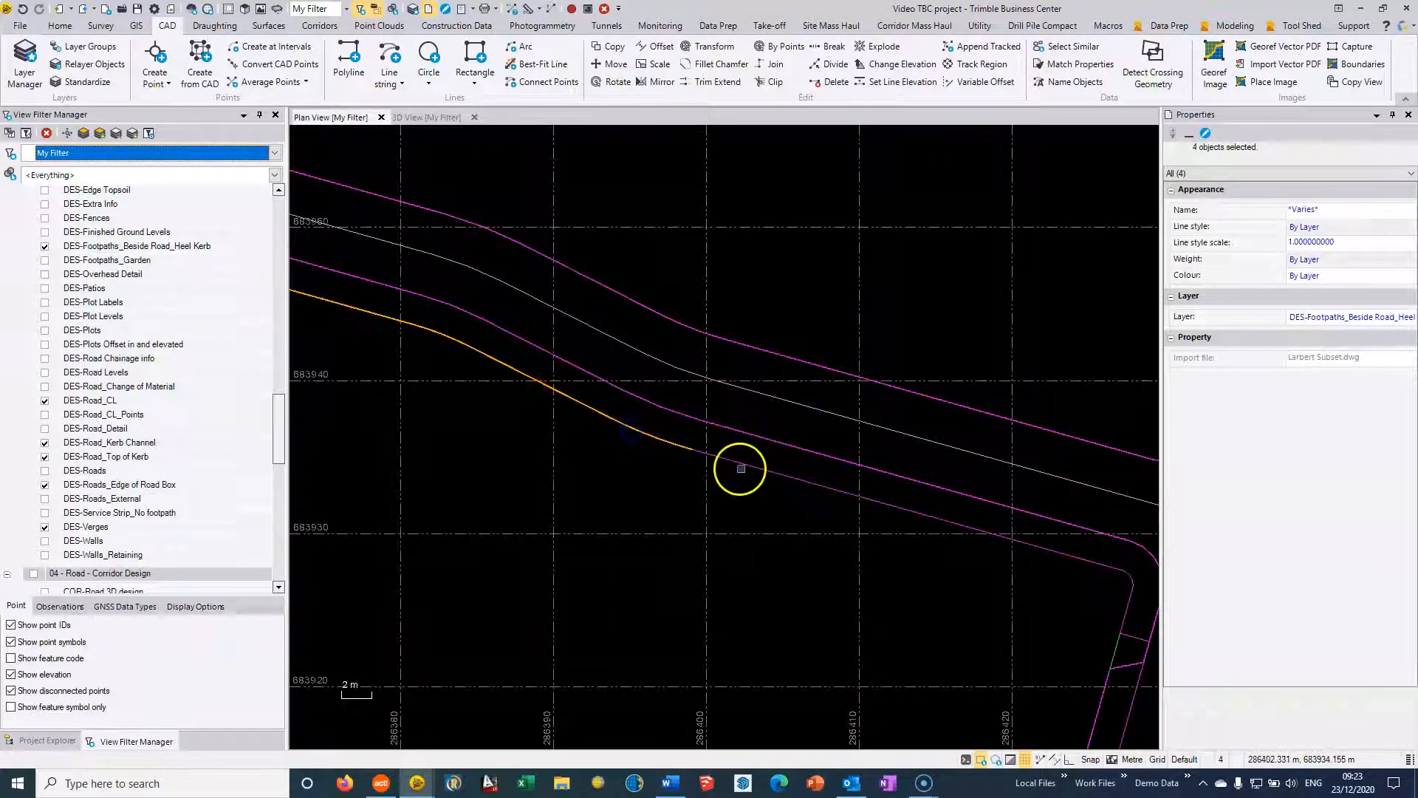
left_click(741, 463, "ctrl")
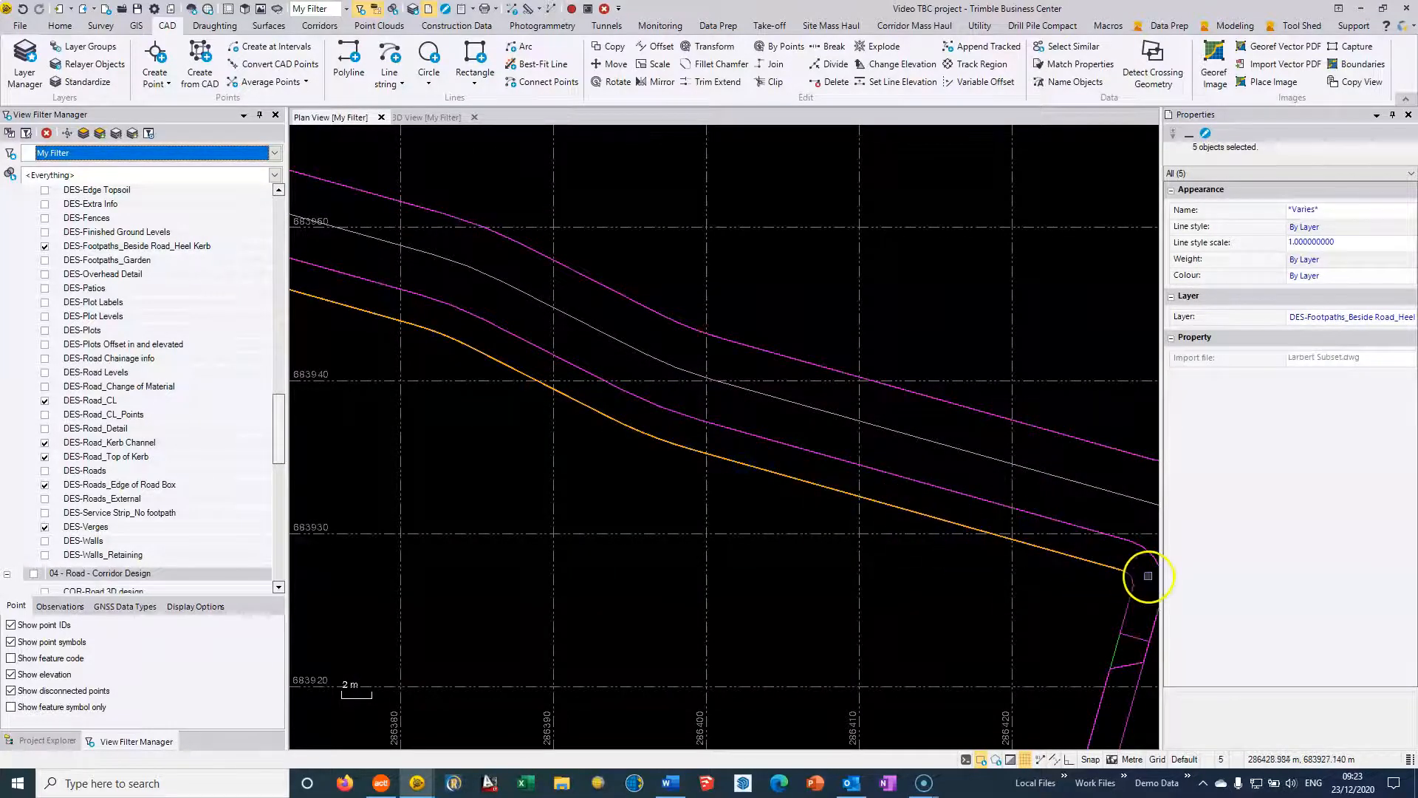
left_click(1127, 603, "ctrl")
middle_click_drag(1127, 596, 720, 428)
right_click(599, 390)
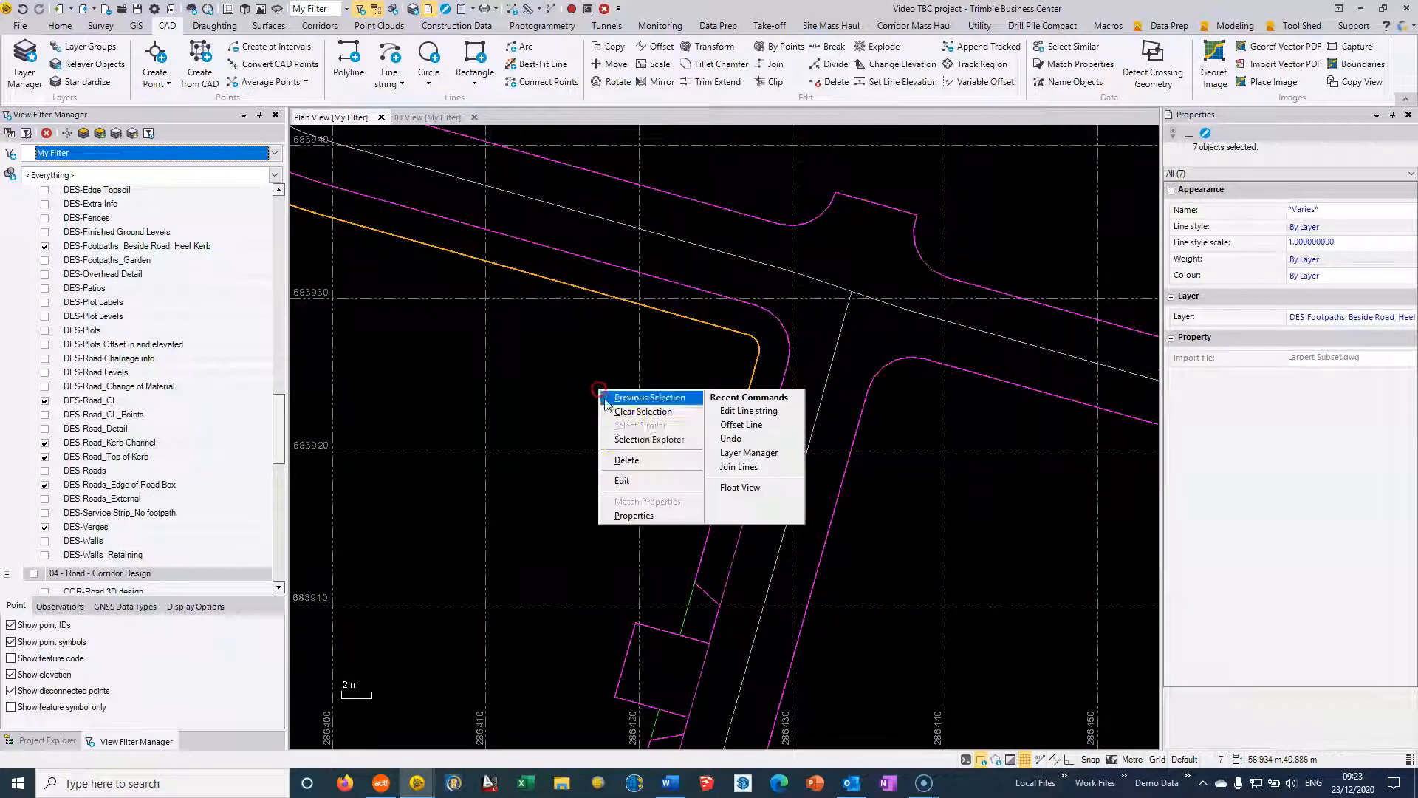
left_click(738, 466)
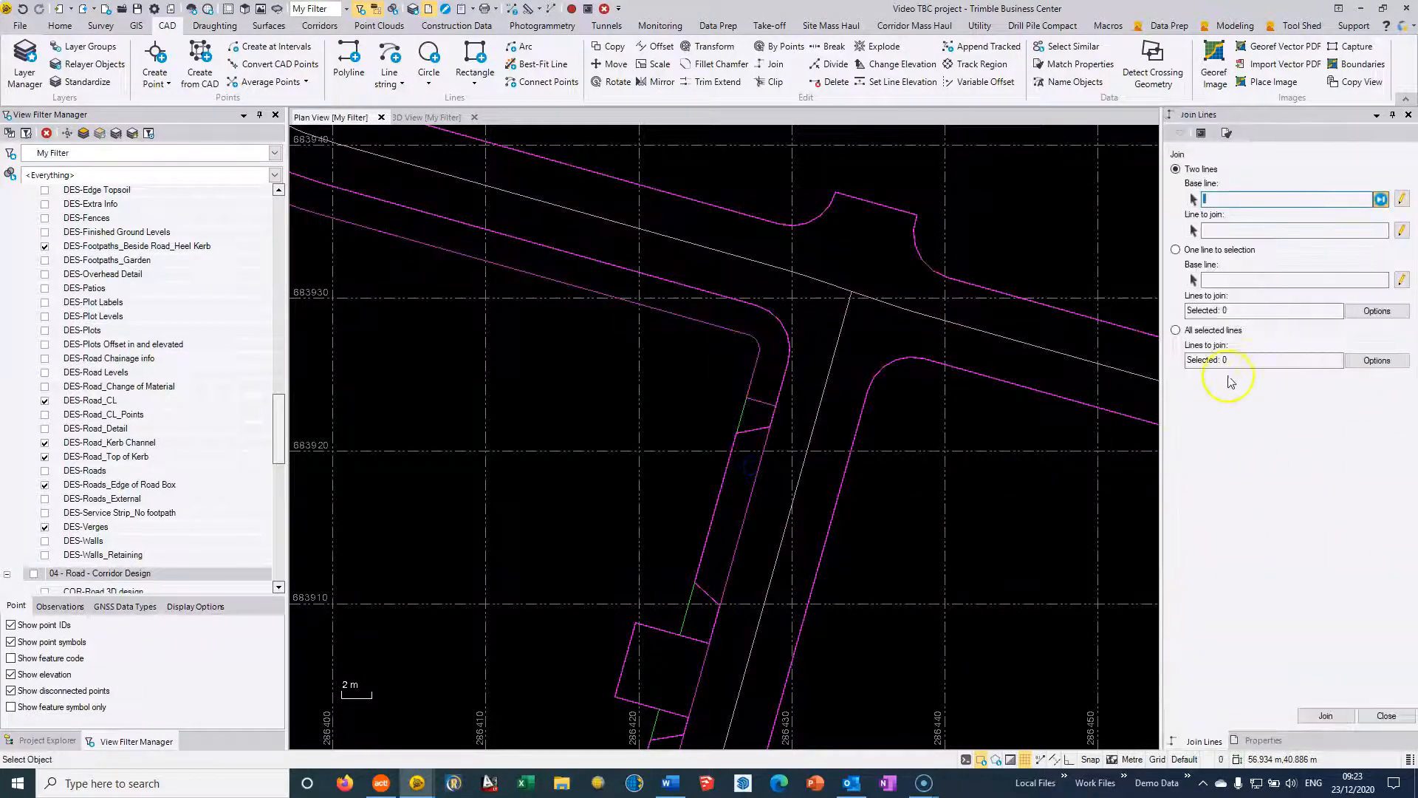
left_click(1217, 333)
left_click(1325, 715)
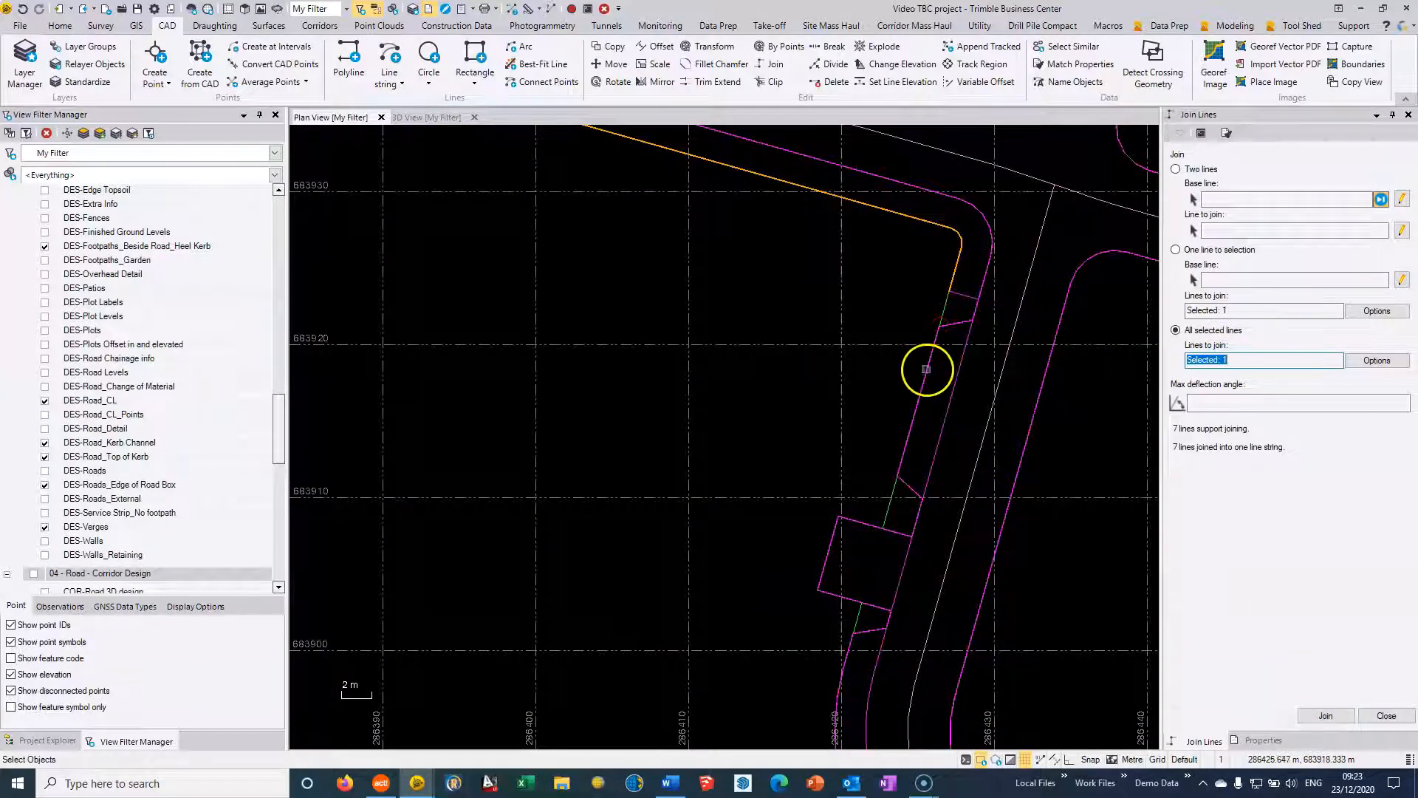
left_click(927, 369)
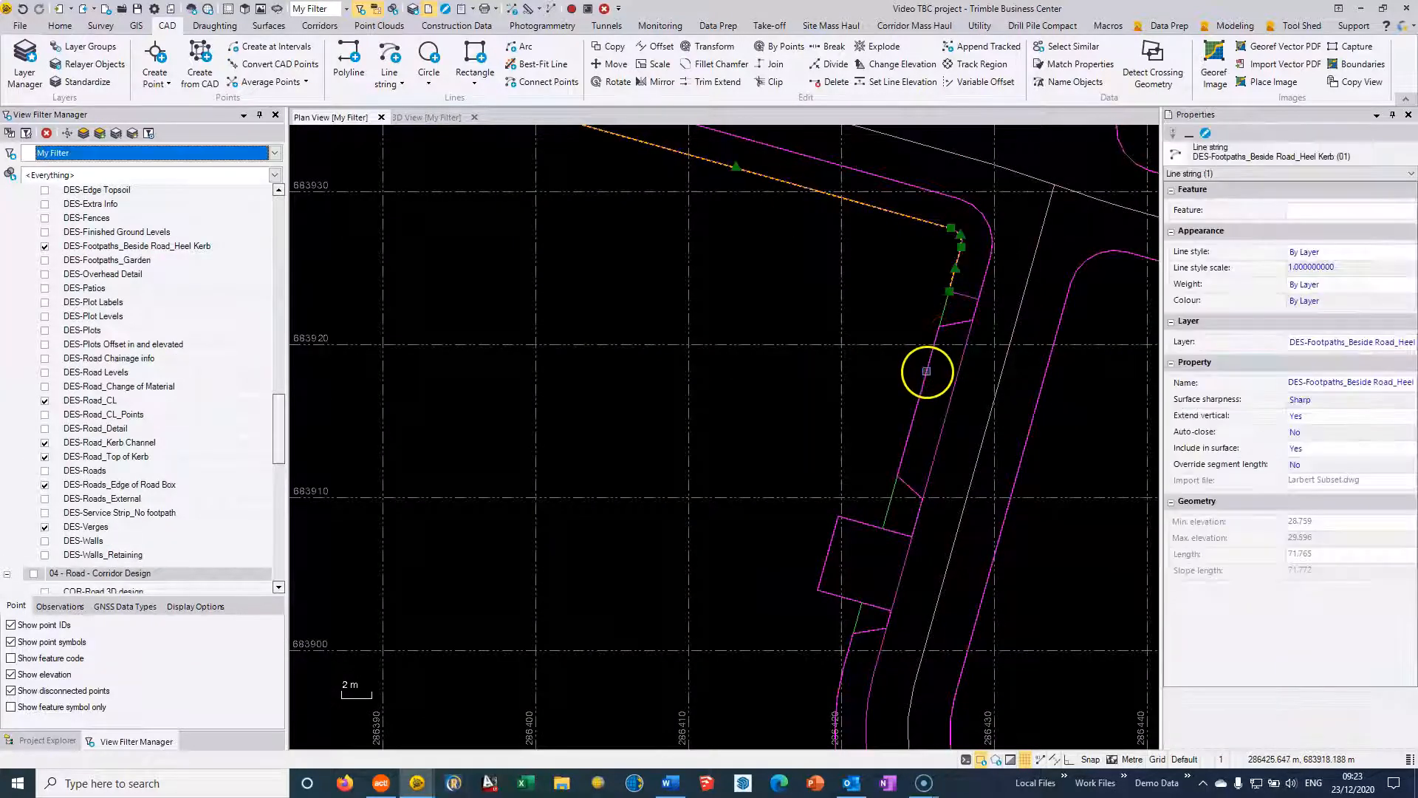
- Open the joined heel kerb line for editing and add a new VPI with the location type Offset slope
left_click(755, 292)
middle_click_drag(611, 219, 840, 488)
middle_click_drag(541, 307, 775, 516)
scroll(673, 444, "down", 3)
left_click(592, 392)
right_click(591, 395)
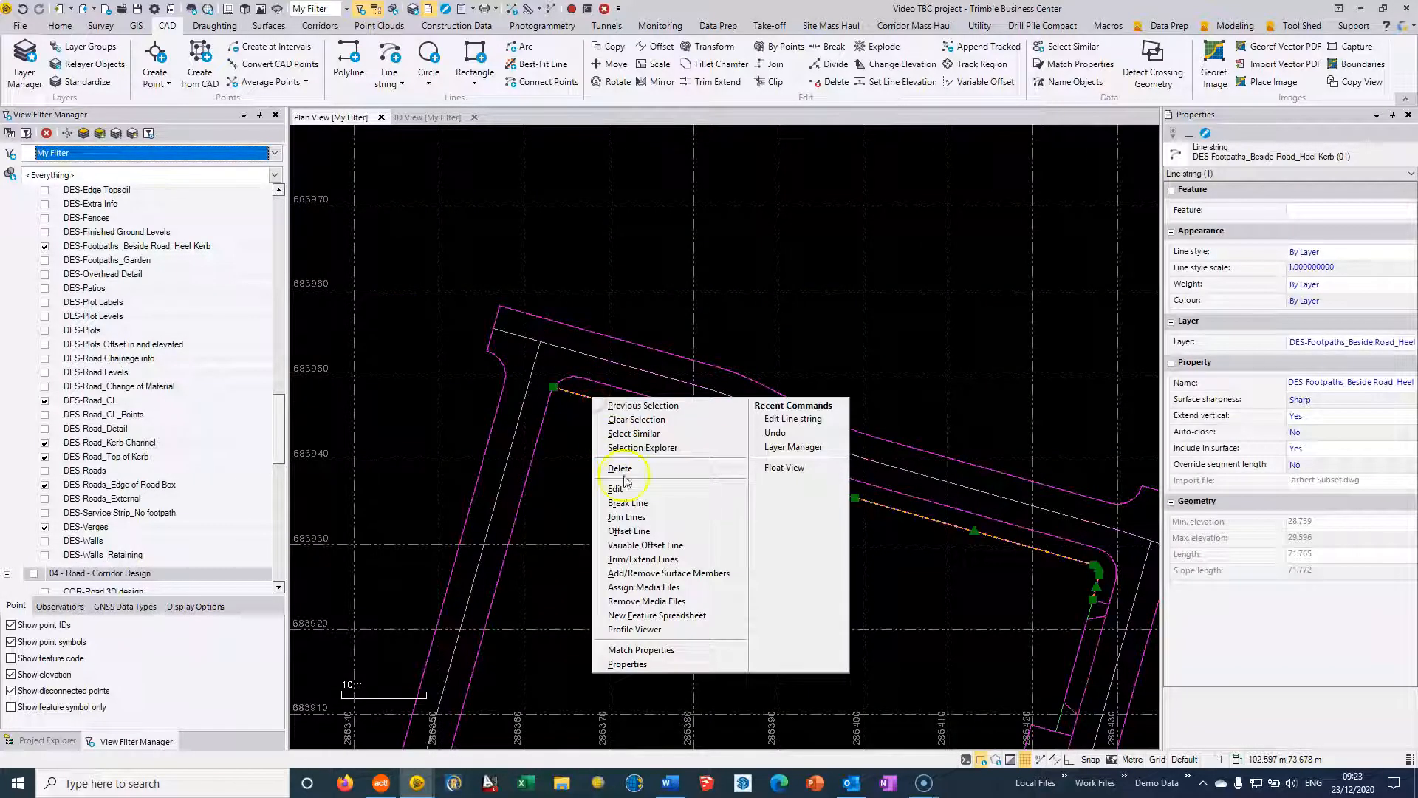
left_click(615, 489)
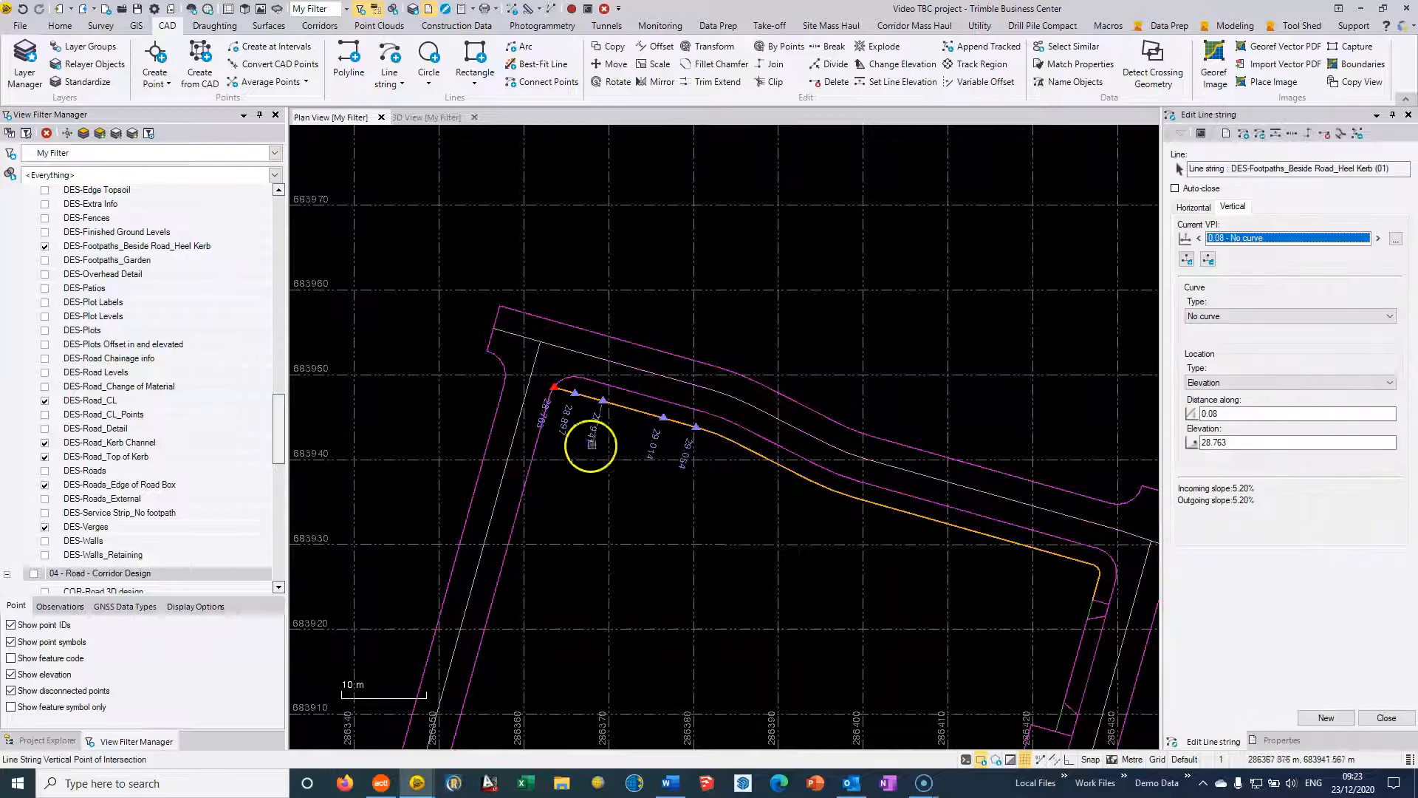
left_click(1186, 260)
left_click(1218, 382)
left_click(1208, 444)
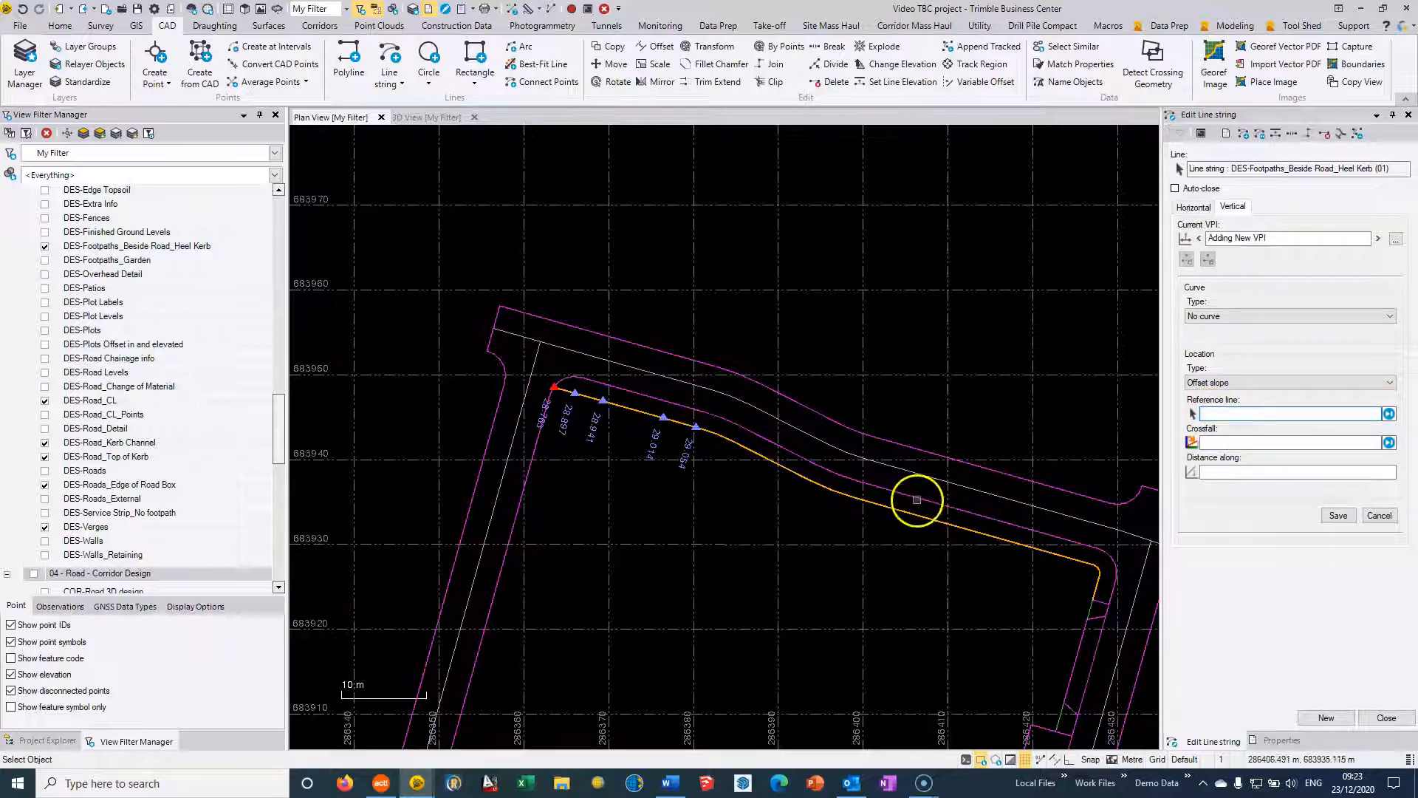
- Set the VPI's reference line to the DES-Road_Top of Kerb line string and its crossfall to 3.5%
left_click(765, 439)
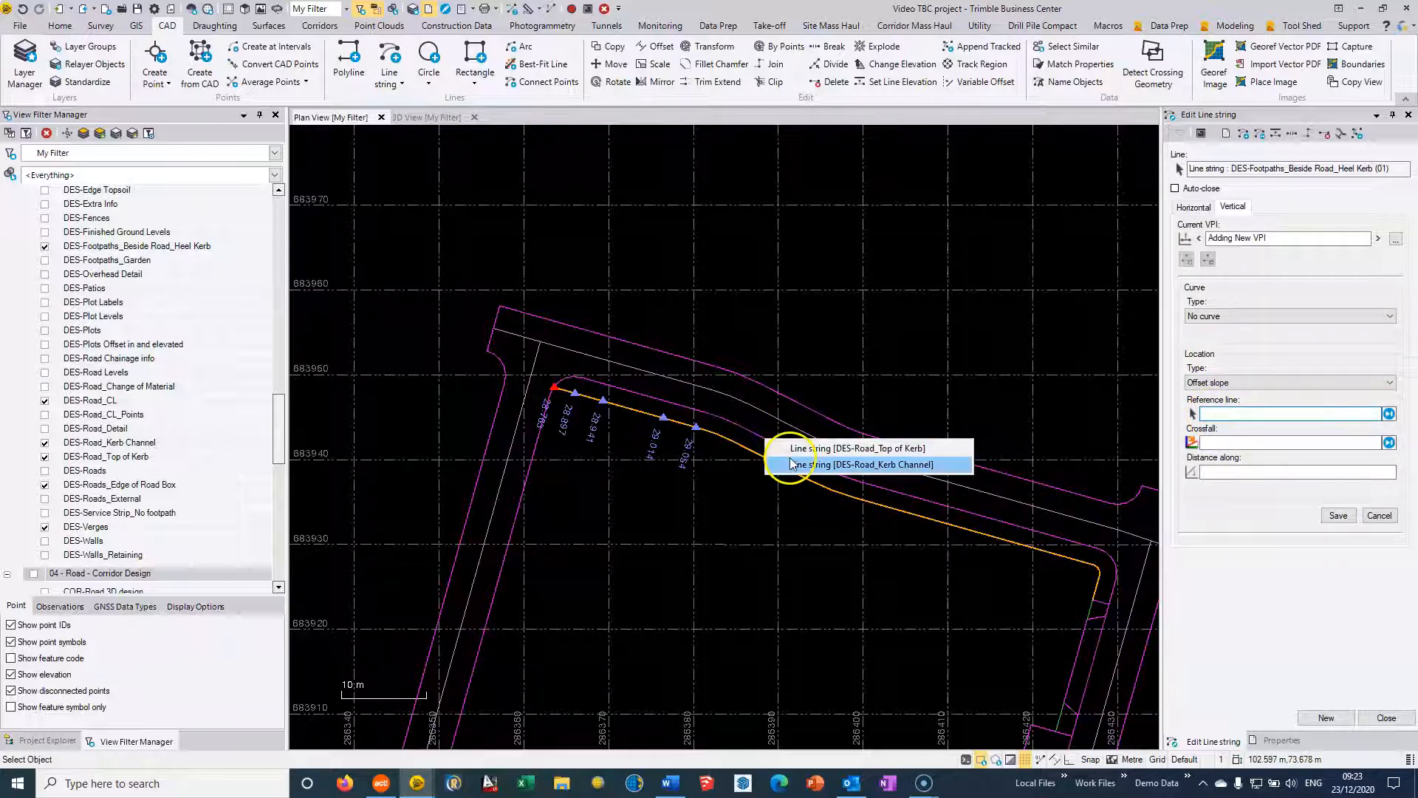
left_click(790, 448)
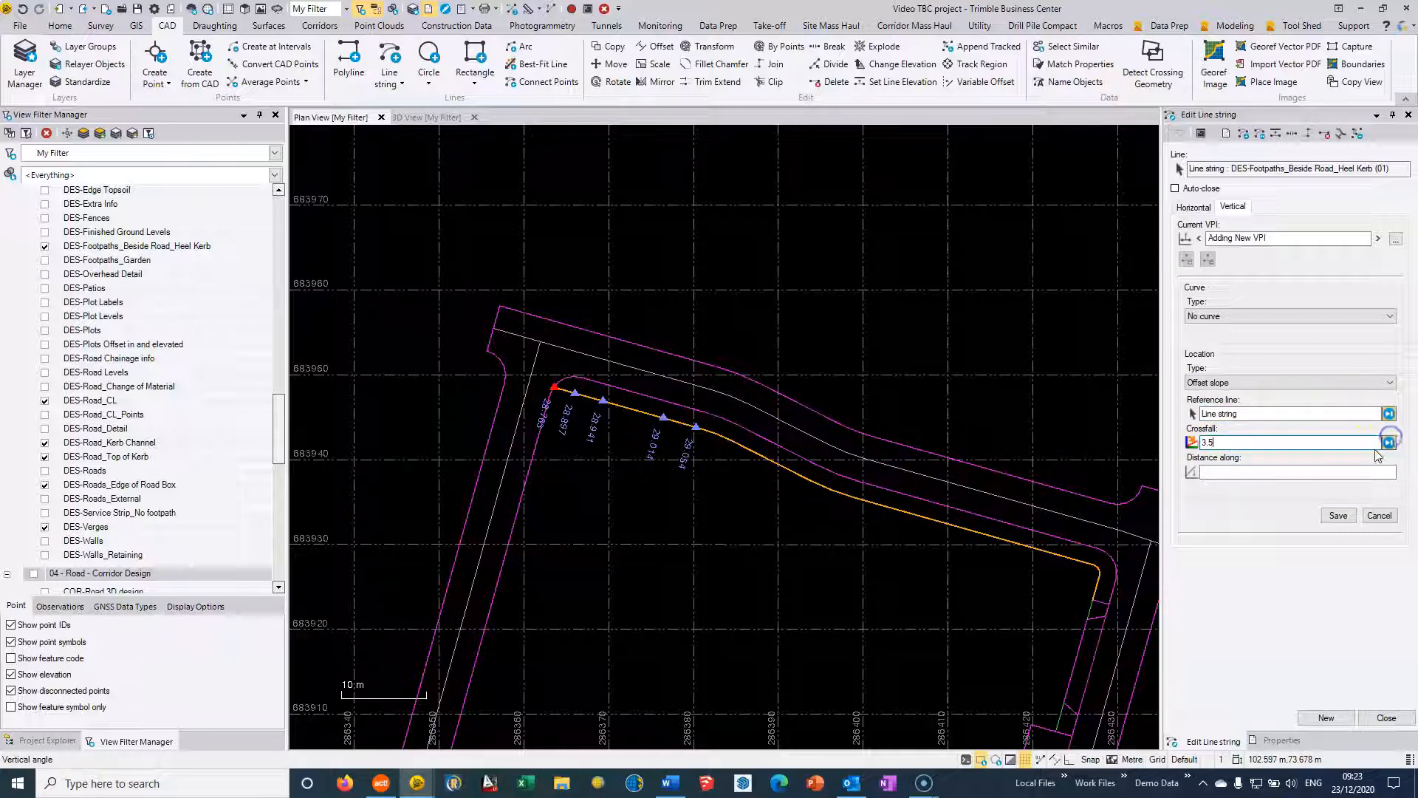
left_click(1255, 472)
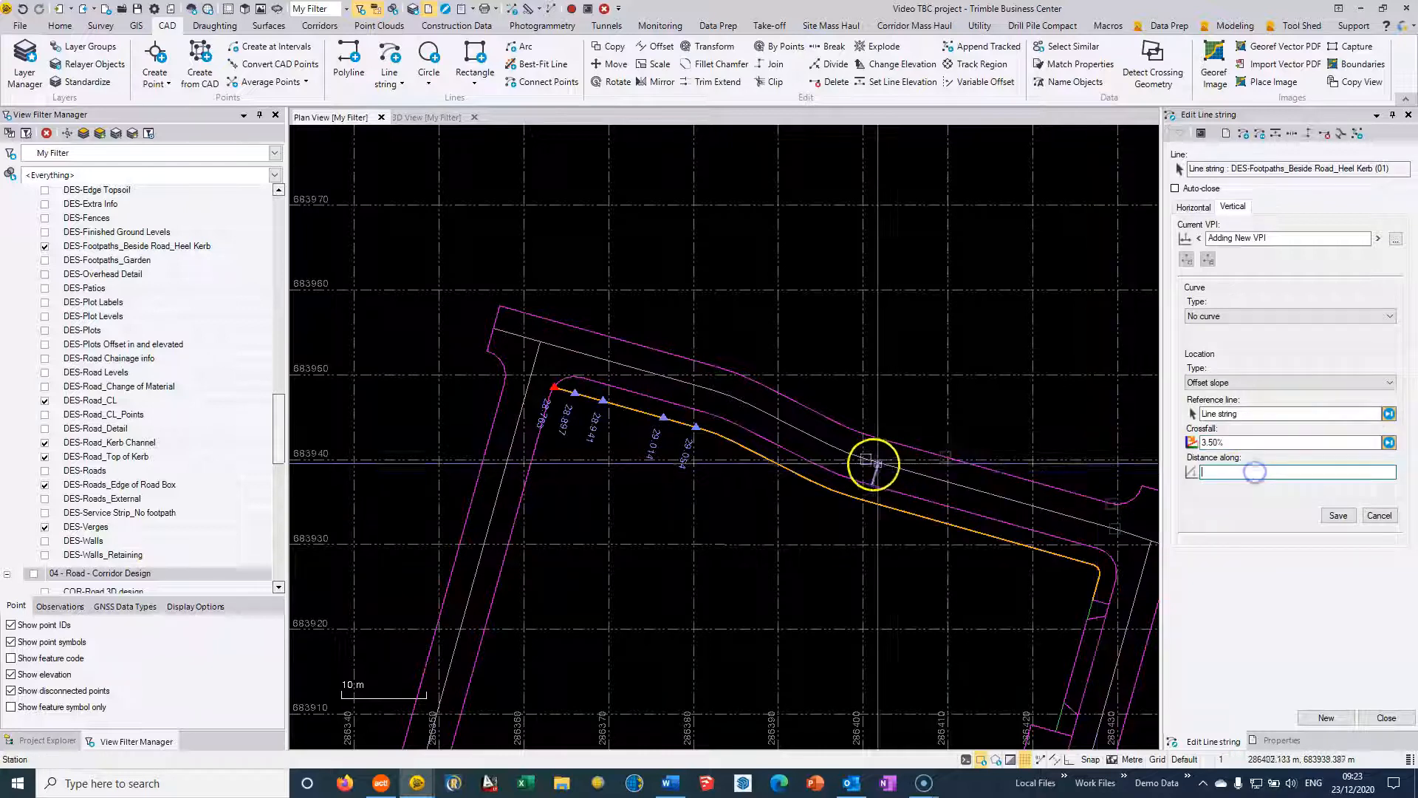
- Place offset-slope VPIs along the heel kerb line through the double bend and down the following long straight
left_click(739, 428)
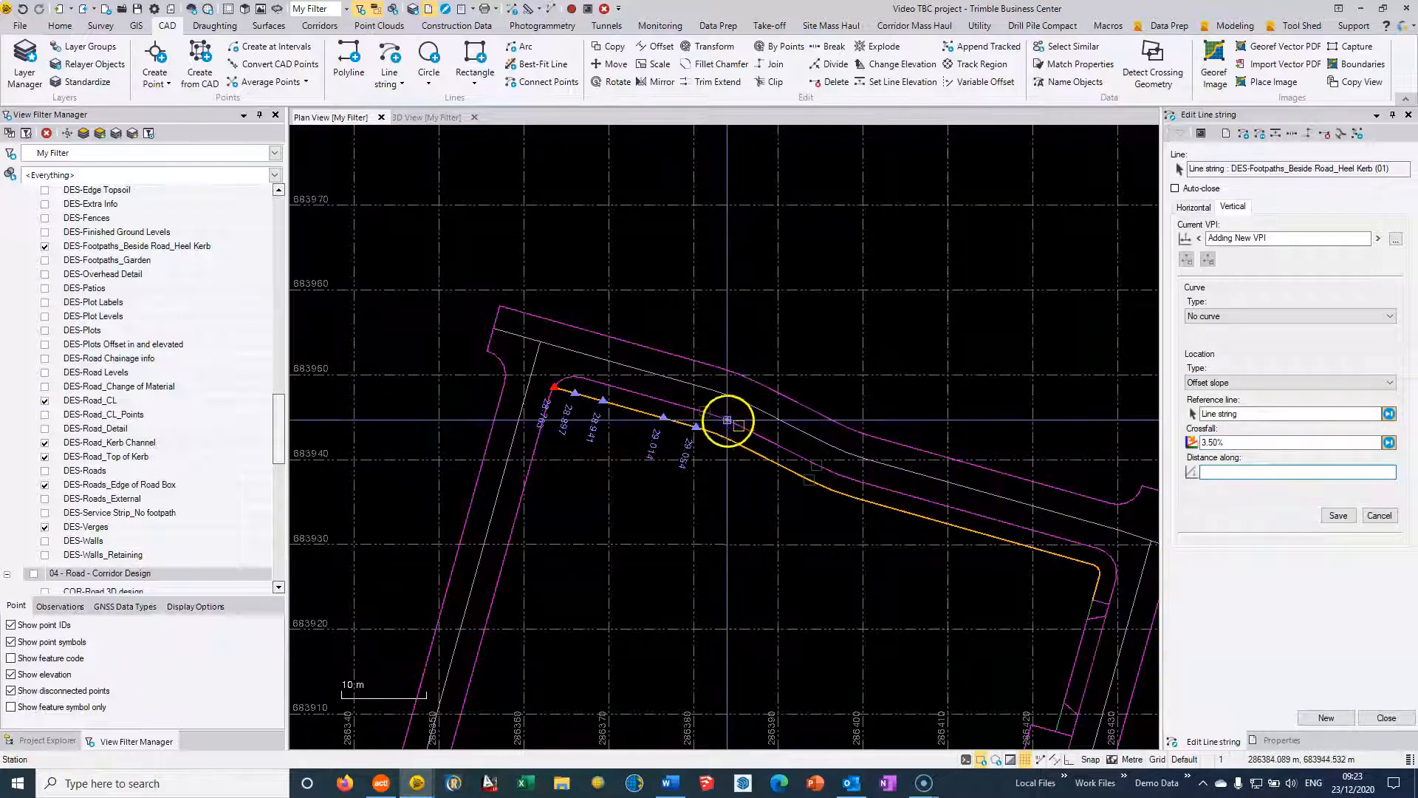
left_click(759, 436)
left_click(796, 456)
left_click(837, 473)
left_click(894, 491)
left_click(951, 502)
left_click(998, 520)
- Place the remaining offset-slope VPIs around the heel kerb line's tight end corner and at its end point
scroll(1019, 522, "up", 4)
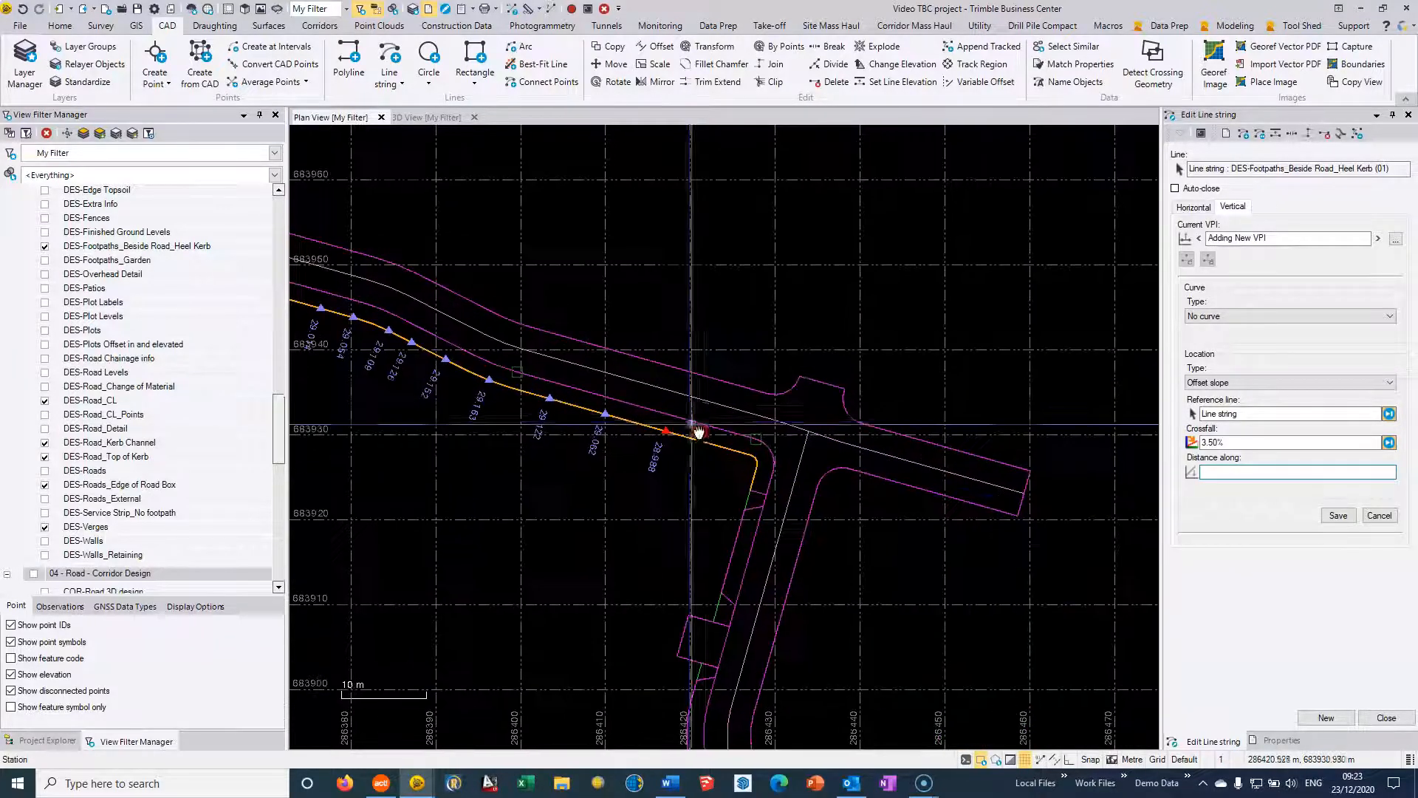
left_click(789, 448)
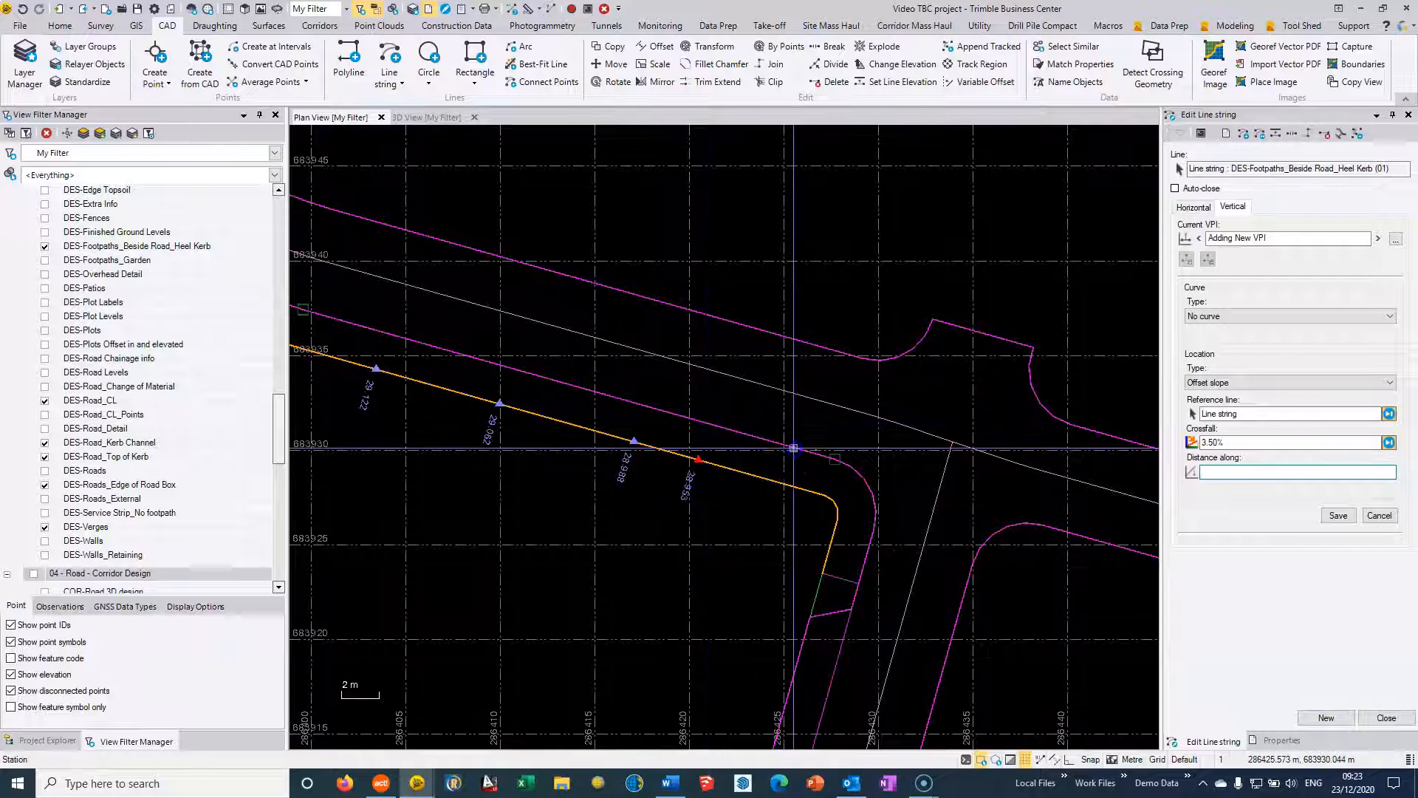
left_click(839, 516)
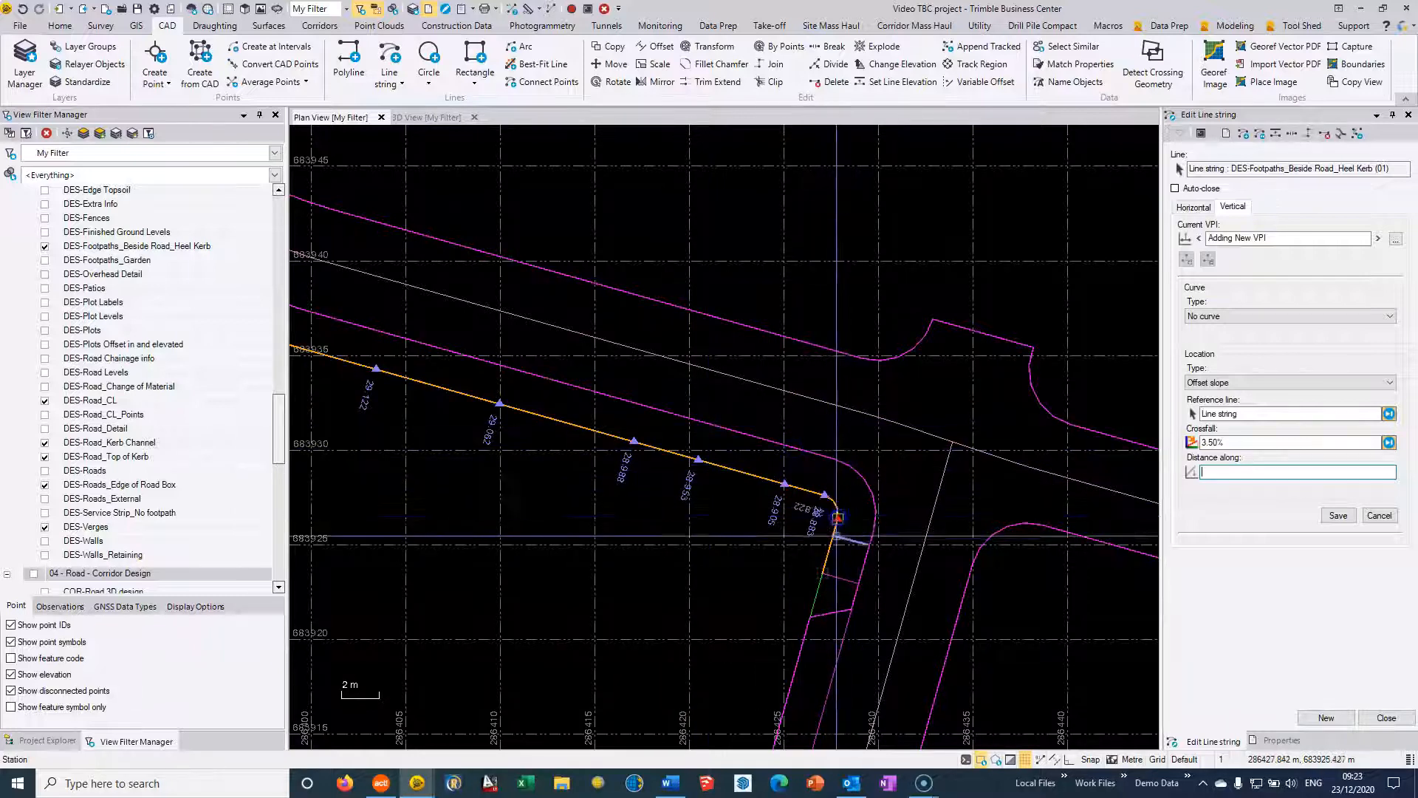
left_click(823, 564)
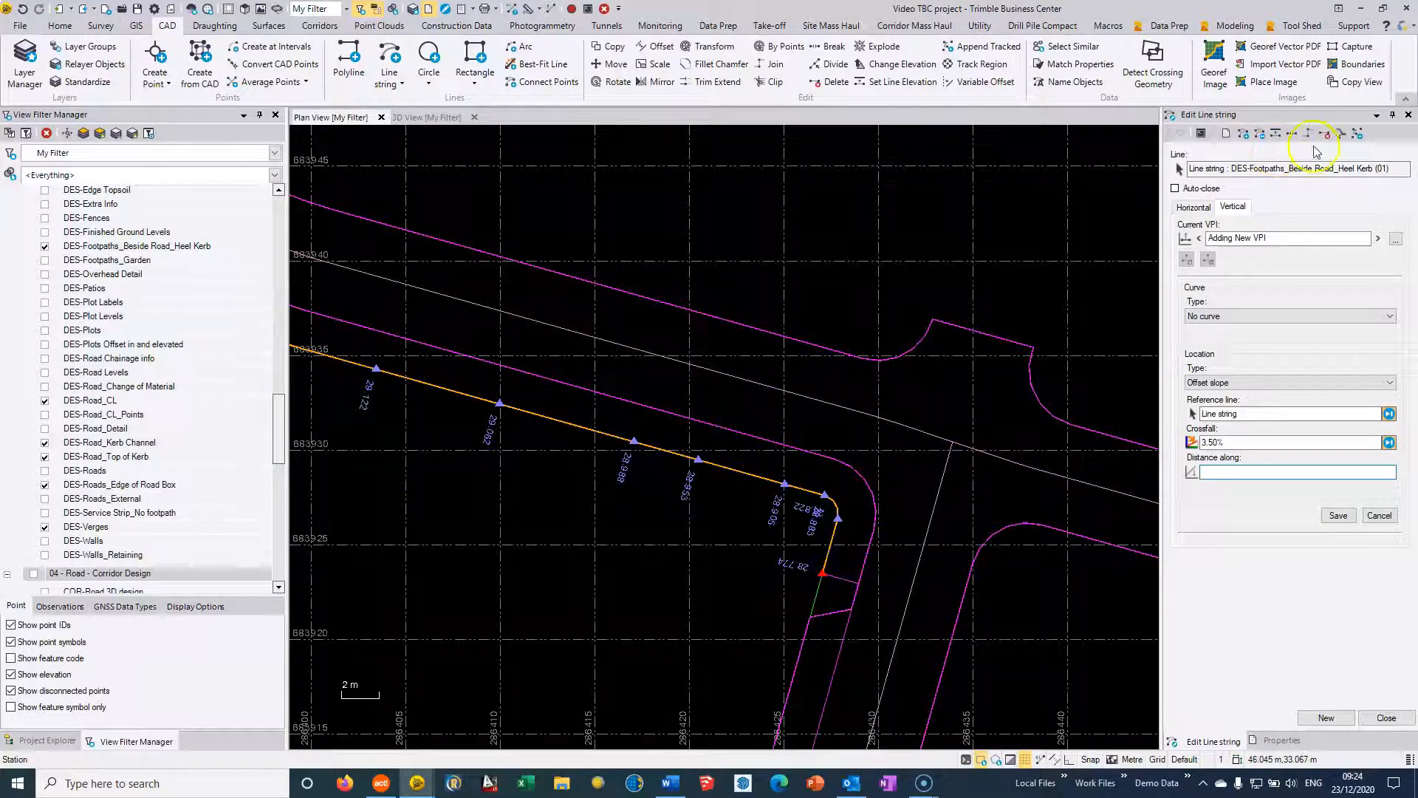
- Examine the elevated heel kerb line beside the road in the 3D view and locate its start in the plan view
left_click(426, 117)
scroll(703, 417, "up", 10)
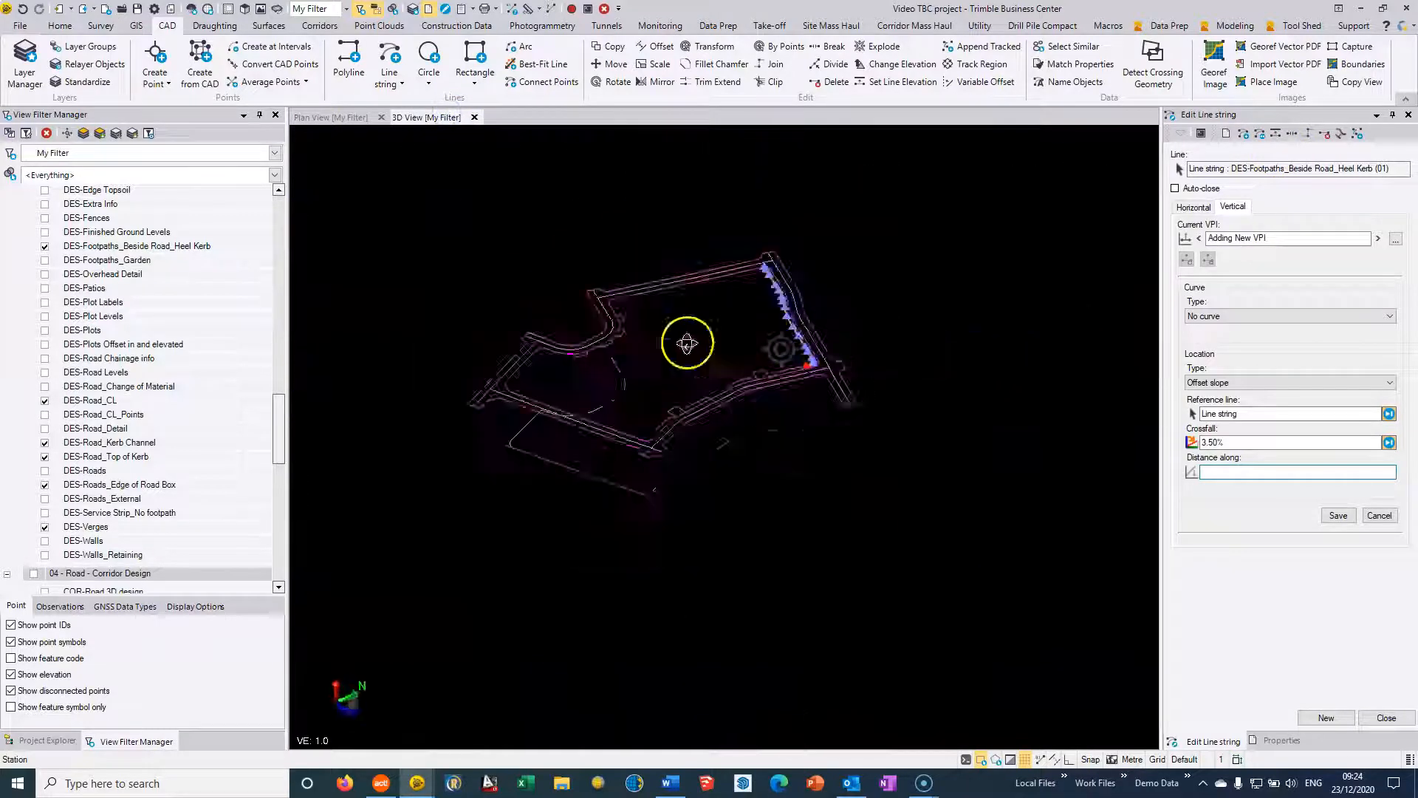
middle_click_drag(480, 415, 490, 316)
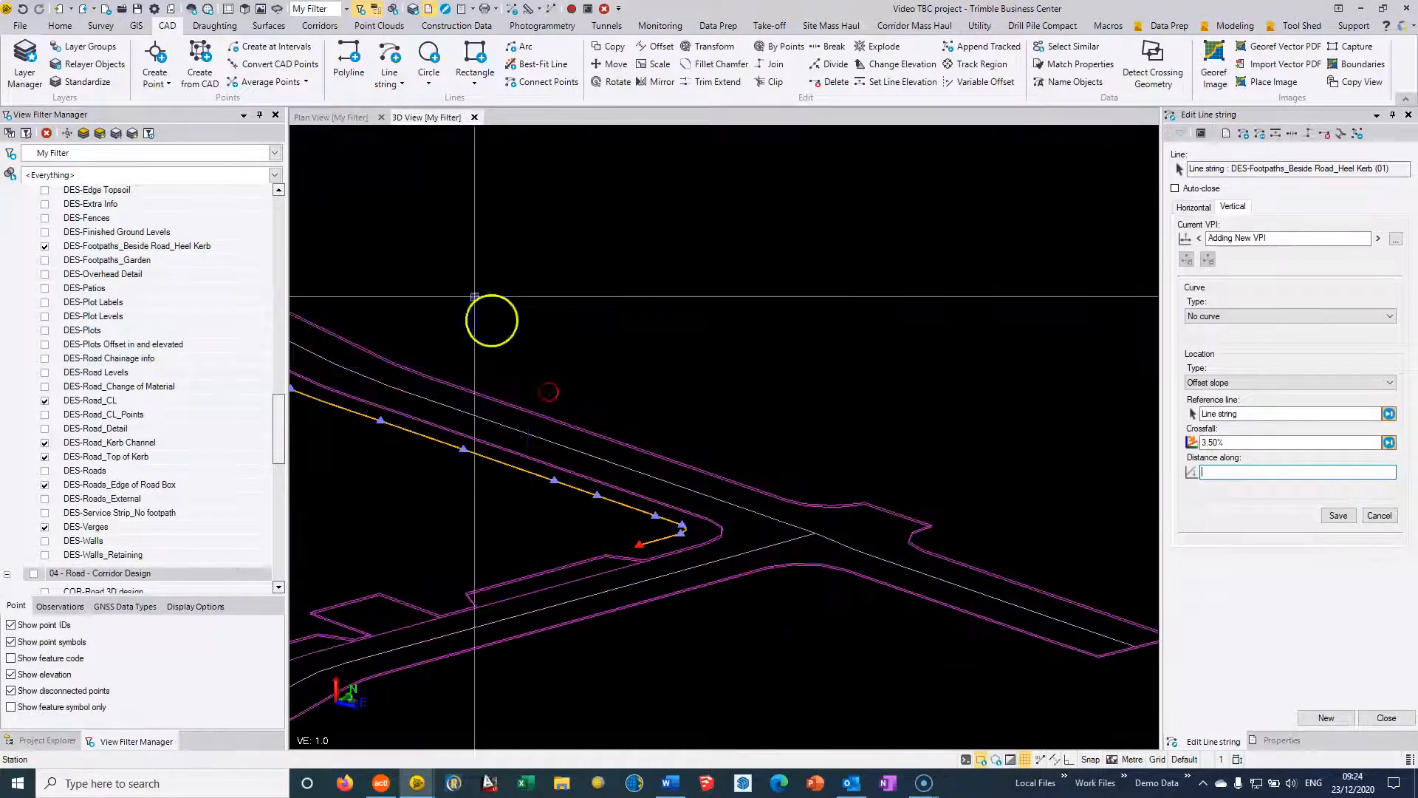
left_click(363, 116)
scroll(1082, 421, "up", 4)
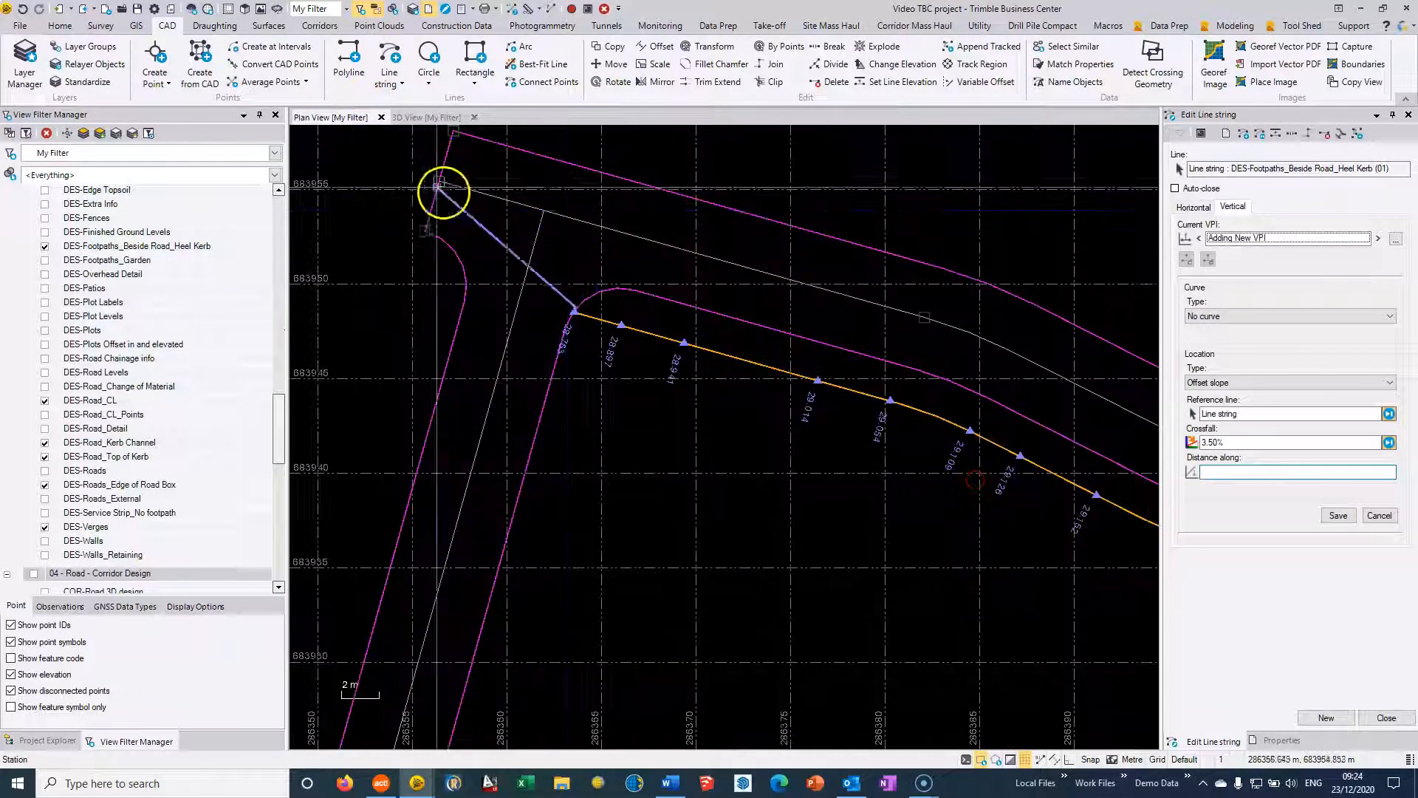
- Examine in the 3D view how the start of the heel kerb line meets the kerb lines at the curved corner
left_click(414, 116)
scroll(516, 433, "up", 5)
scroll(816, 399, "up", 3)
scroll(468, 228, "up", 3)
scroll(703, 364, "up", 5)
mouse_move(704, 353)
middle_mouse_down()
mouse_move(696, 332)
mouse_move(614, 291)
mouse_move(698, 337)
middle_mouse_up()
scroll(698, 336, "up", 2)
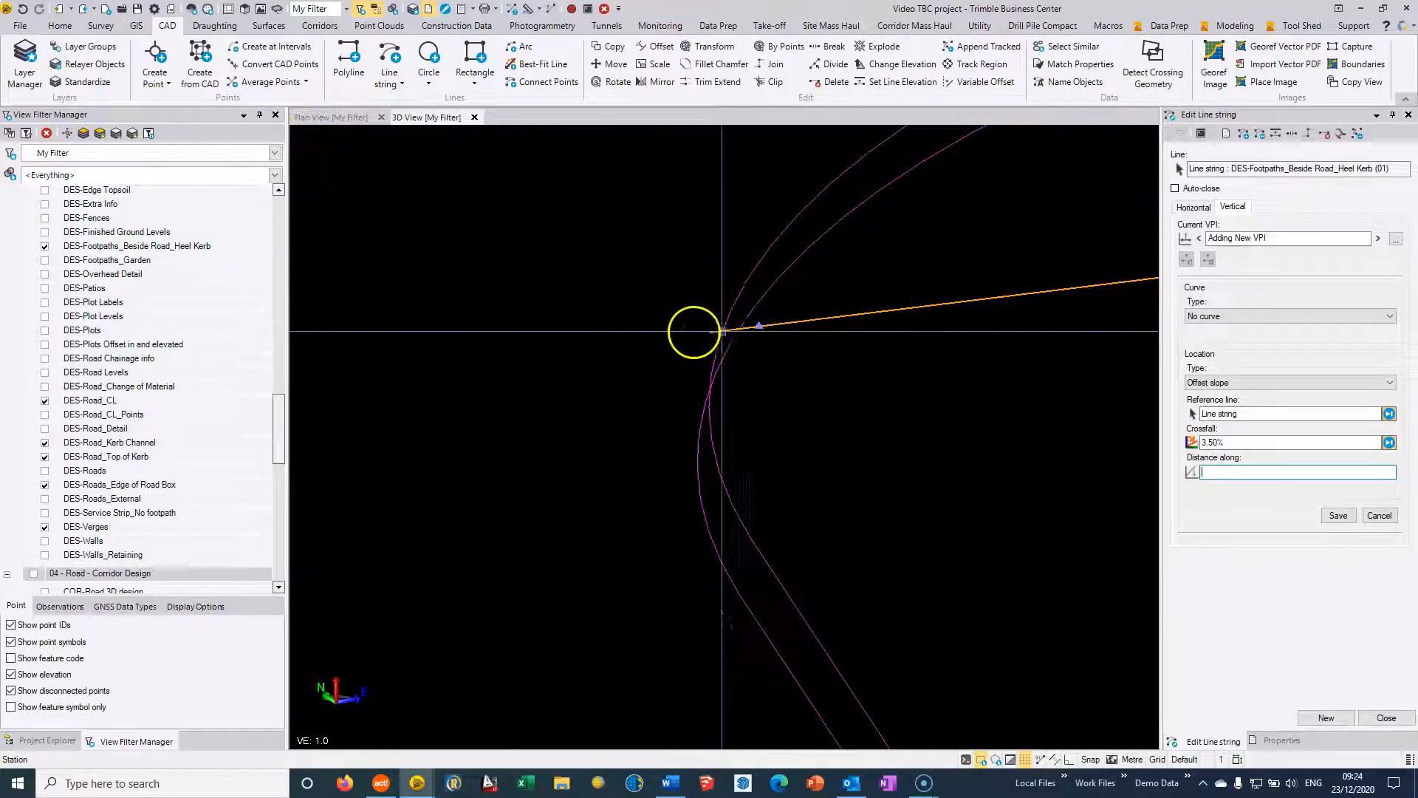
middle_click_drag(759, 326, 652, 257)
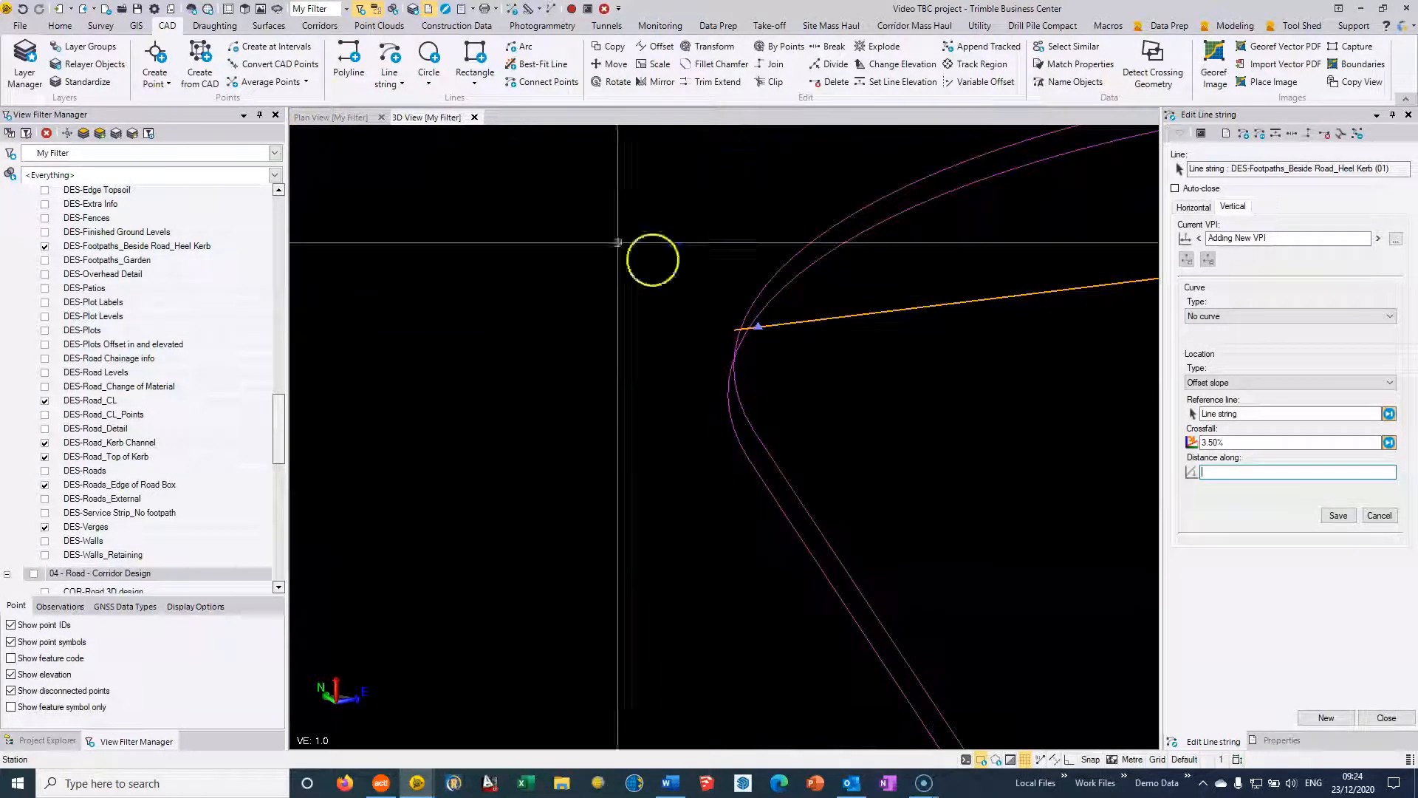
- Try to move the heel kerb line's start point in the plan view from the kerb channel onto the top of kerb line
left_click(336, 119)
scroll(399, 358, "up", 10)
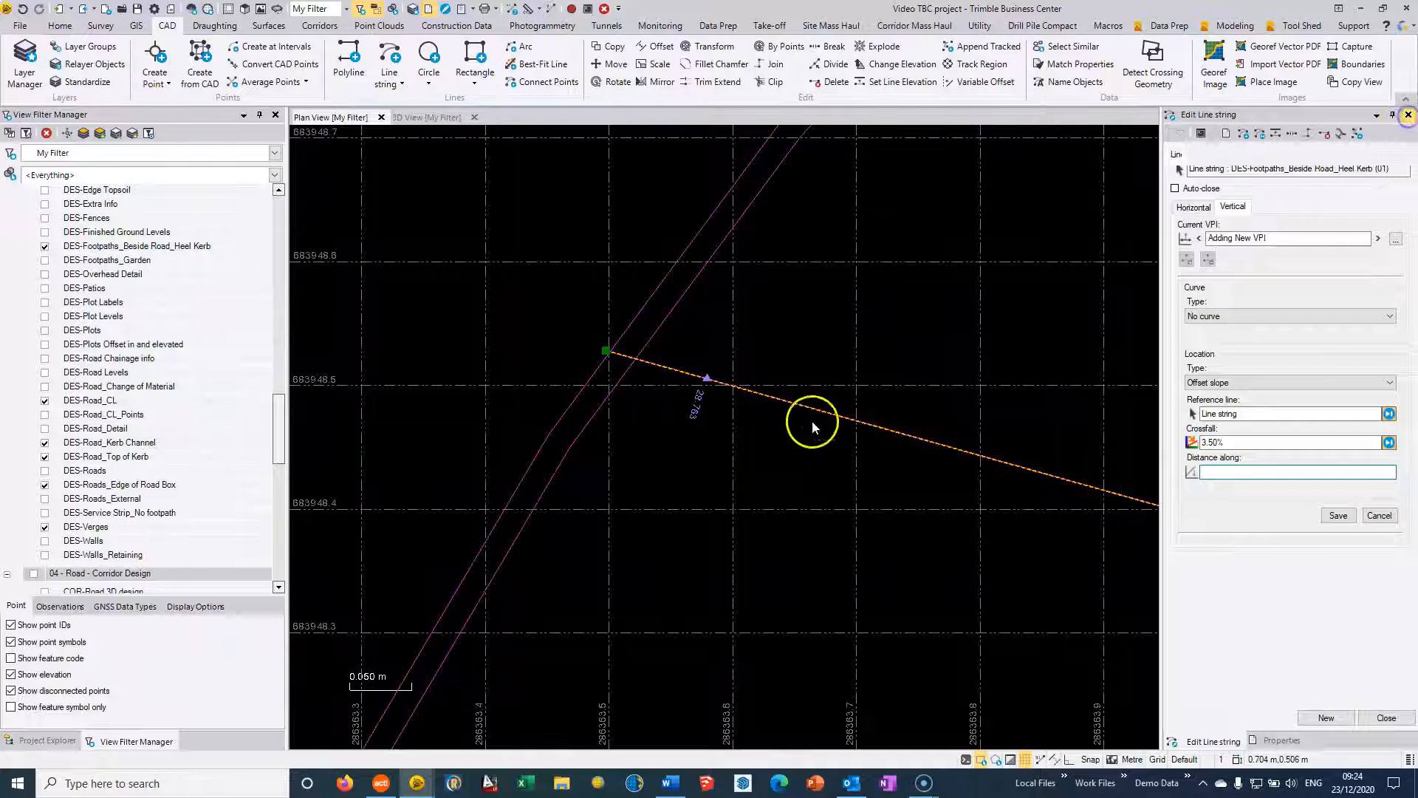
left_click(725, 467)
left_click(604, 351)
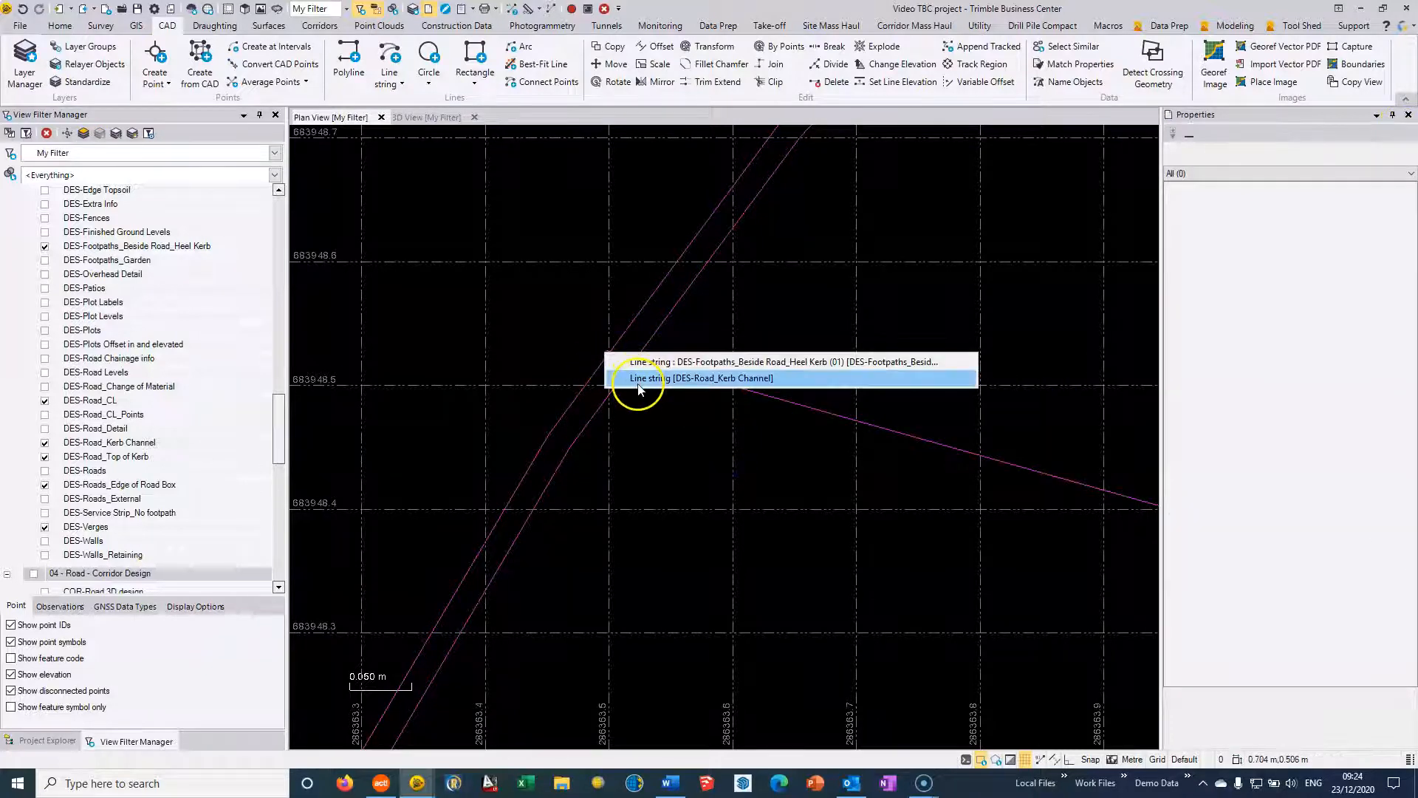
left_click(813, 408)
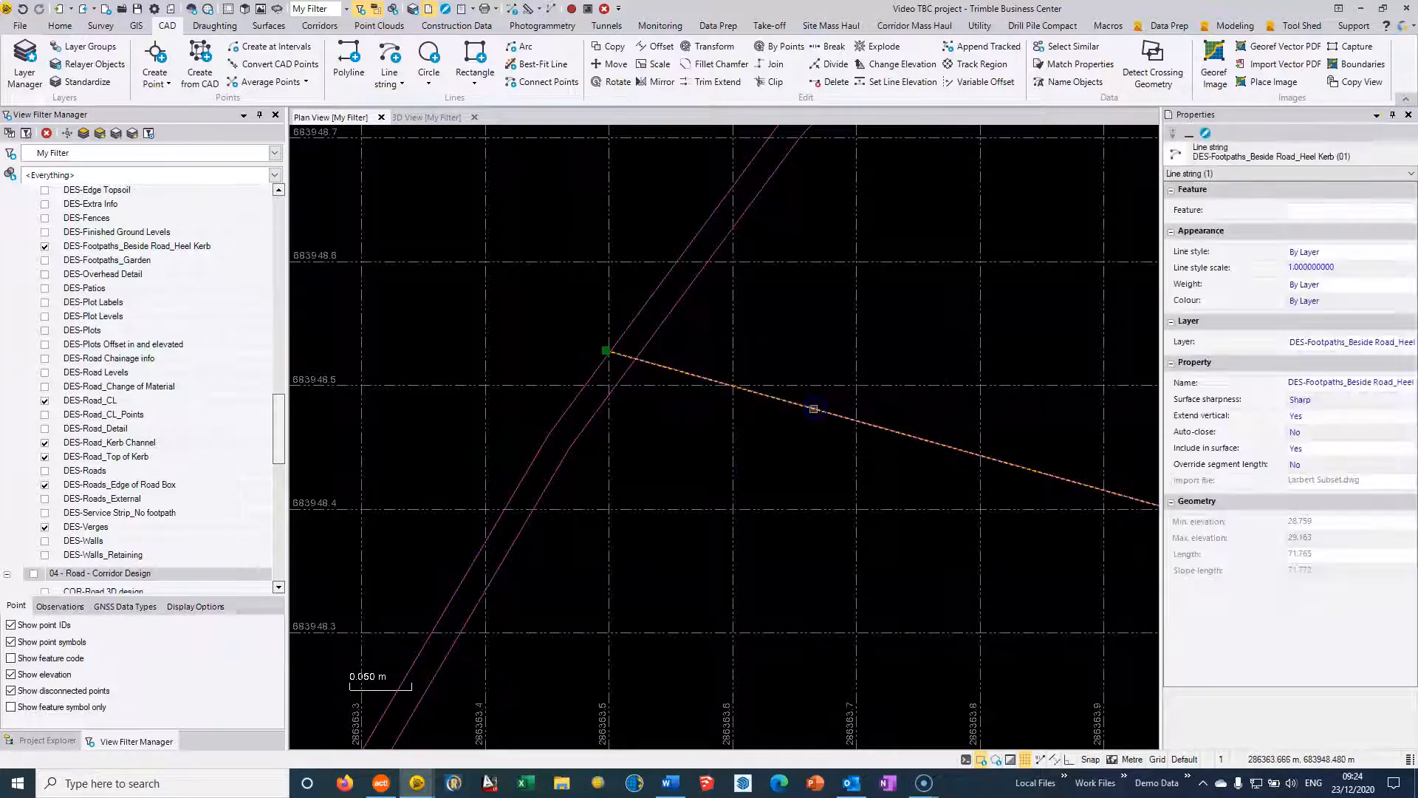
left_click(649, 361)
left_click(695, 447)
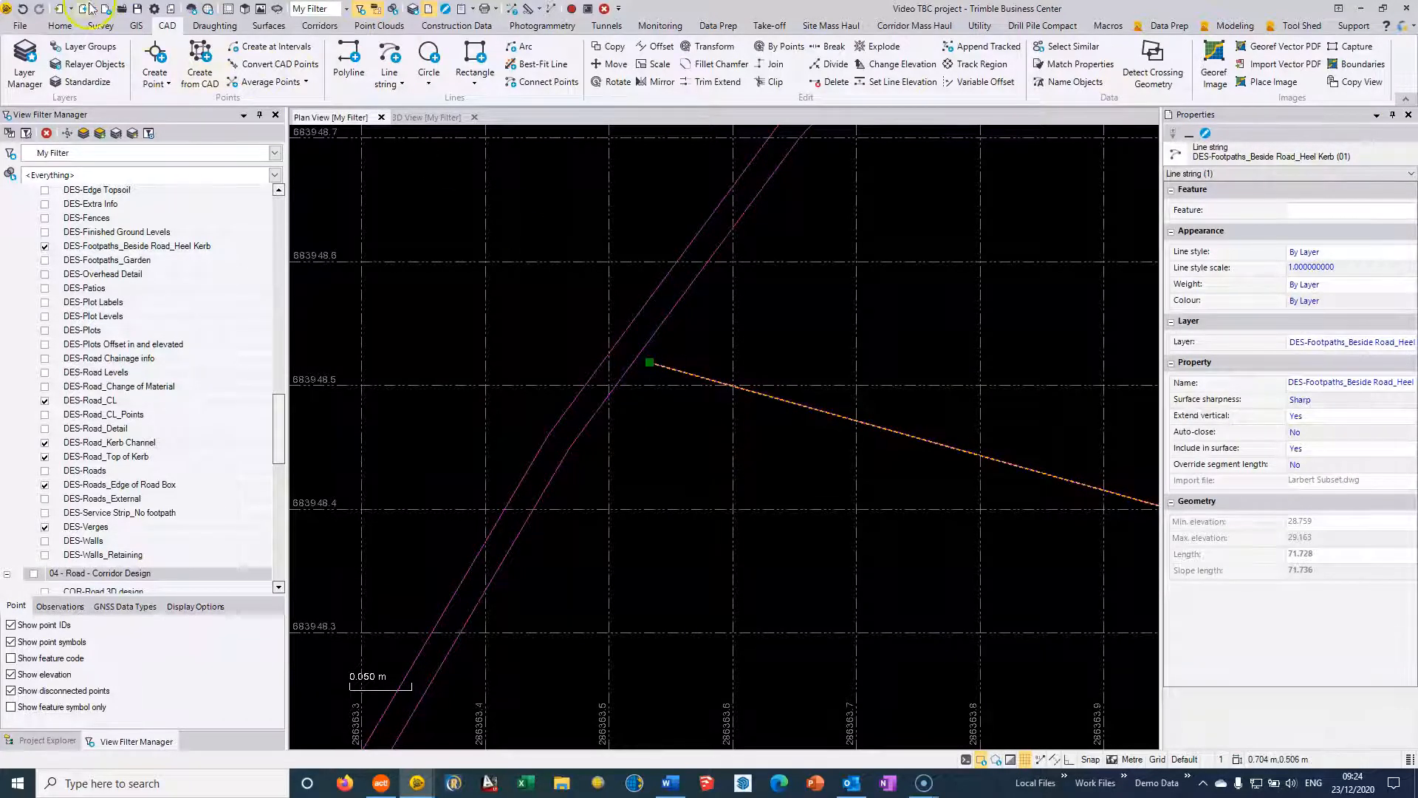
left_click(23, 9)
left_click(688, 369)
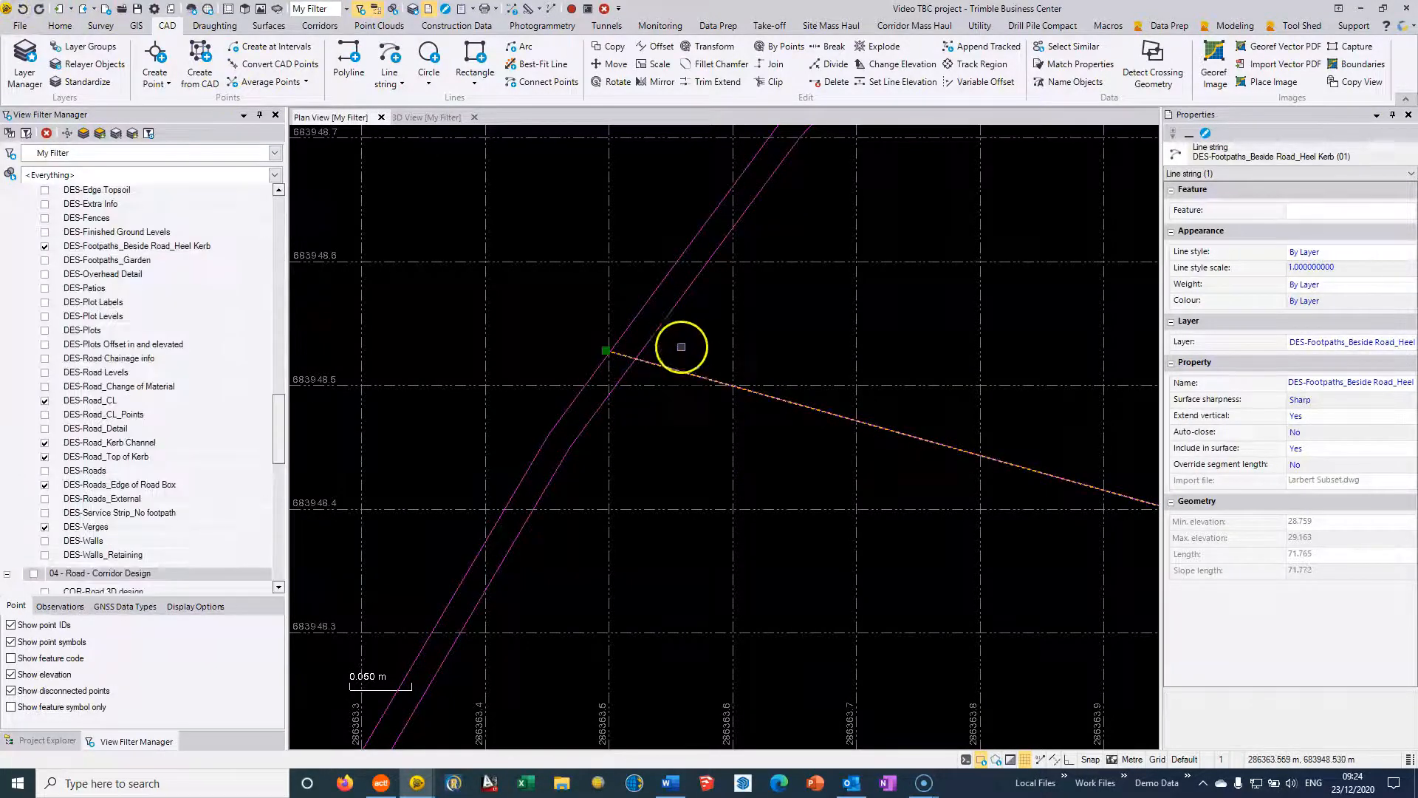
left_click(648, 339)
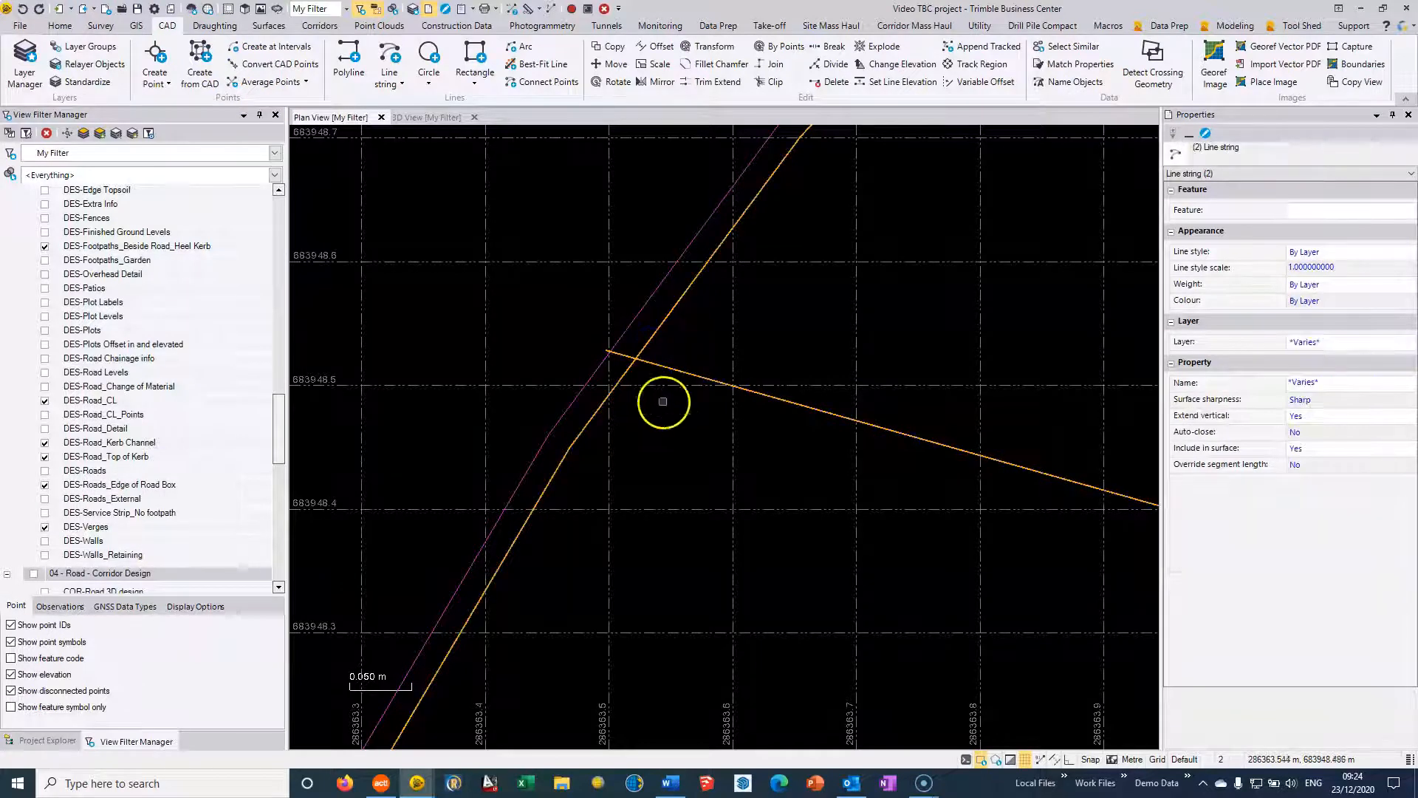
right_click(662, 401)
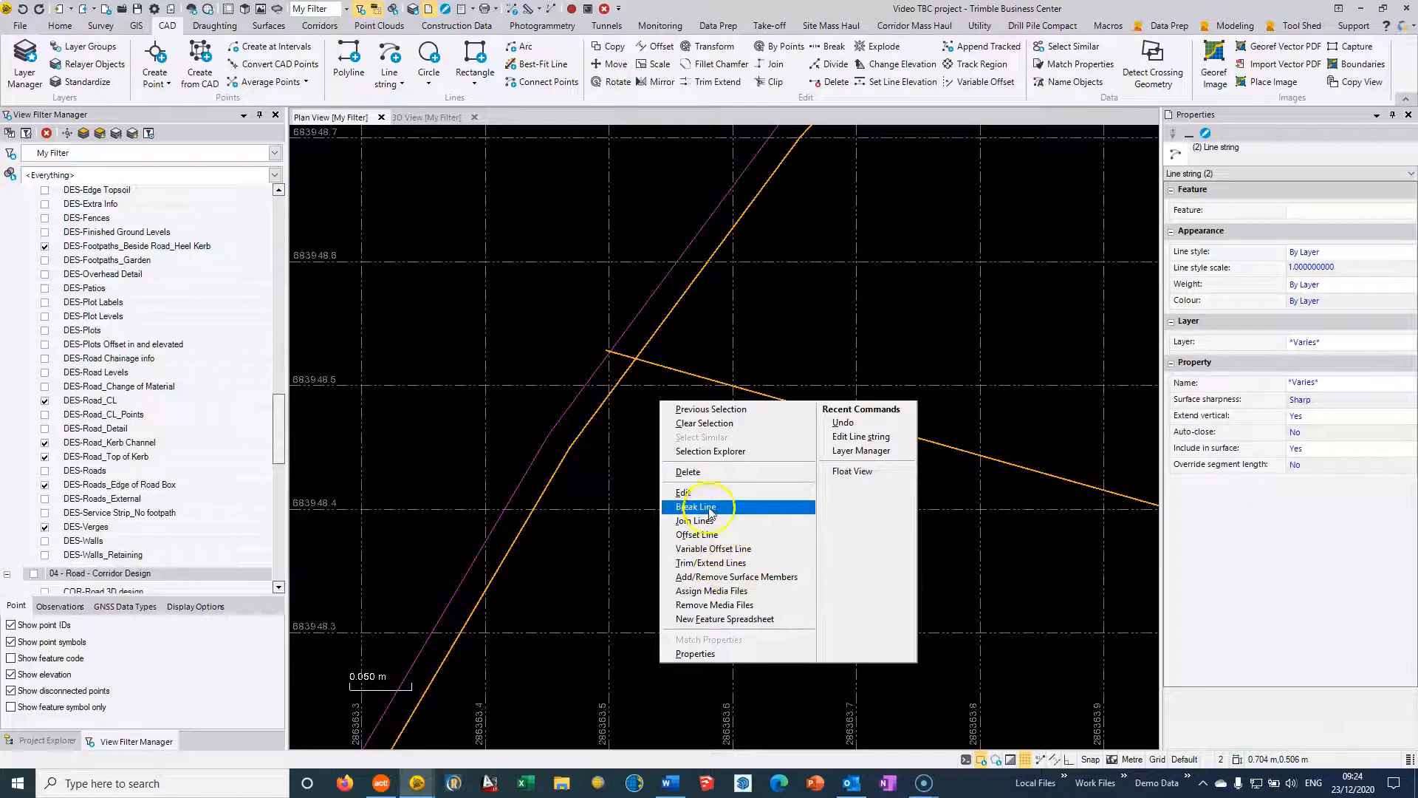
left_click(646, 371)
- Open the heel kerb line for horizontal editing and begin inserting a new start point of type Coordinates on a straight segment
left_click(651, 364)
right_click(652, 364)
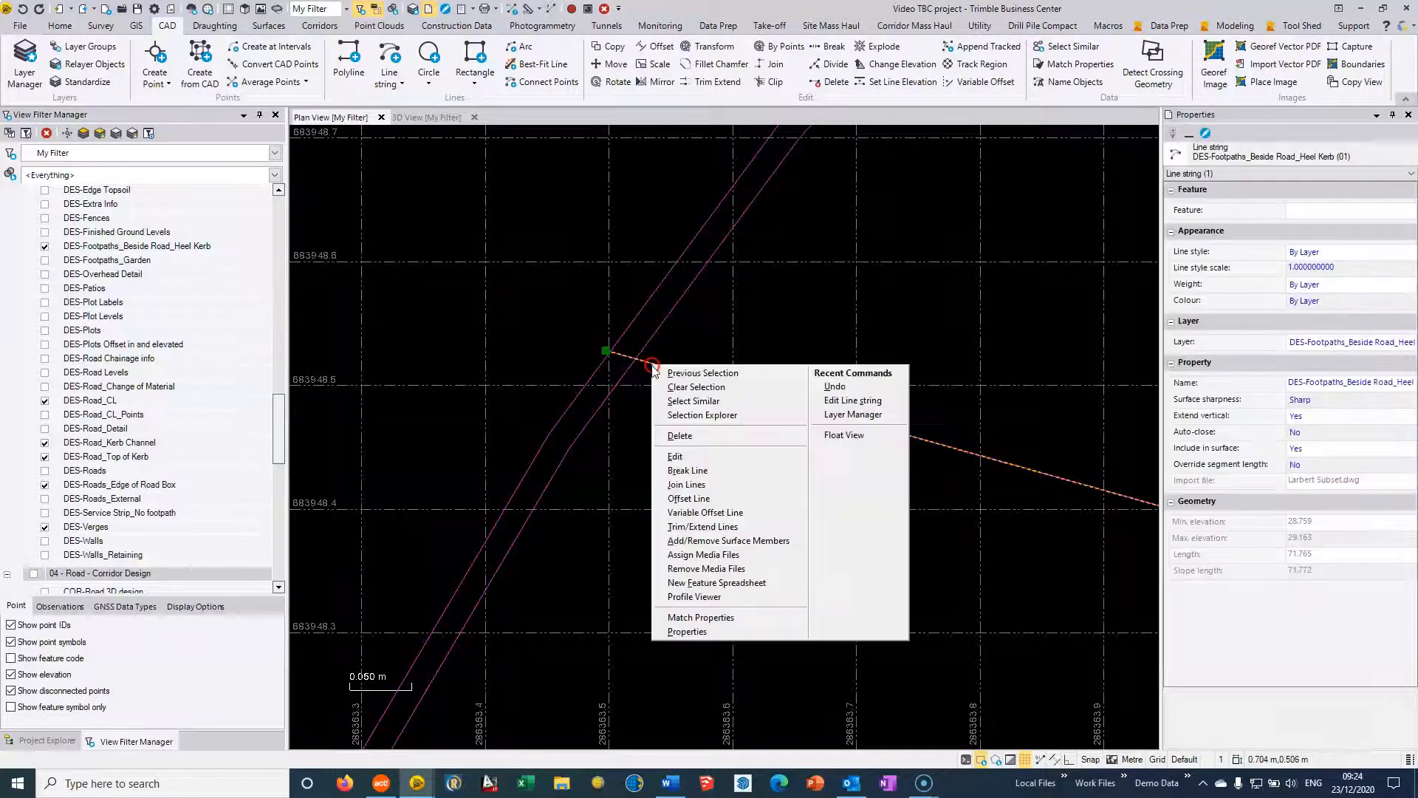
left_click(679, 456)
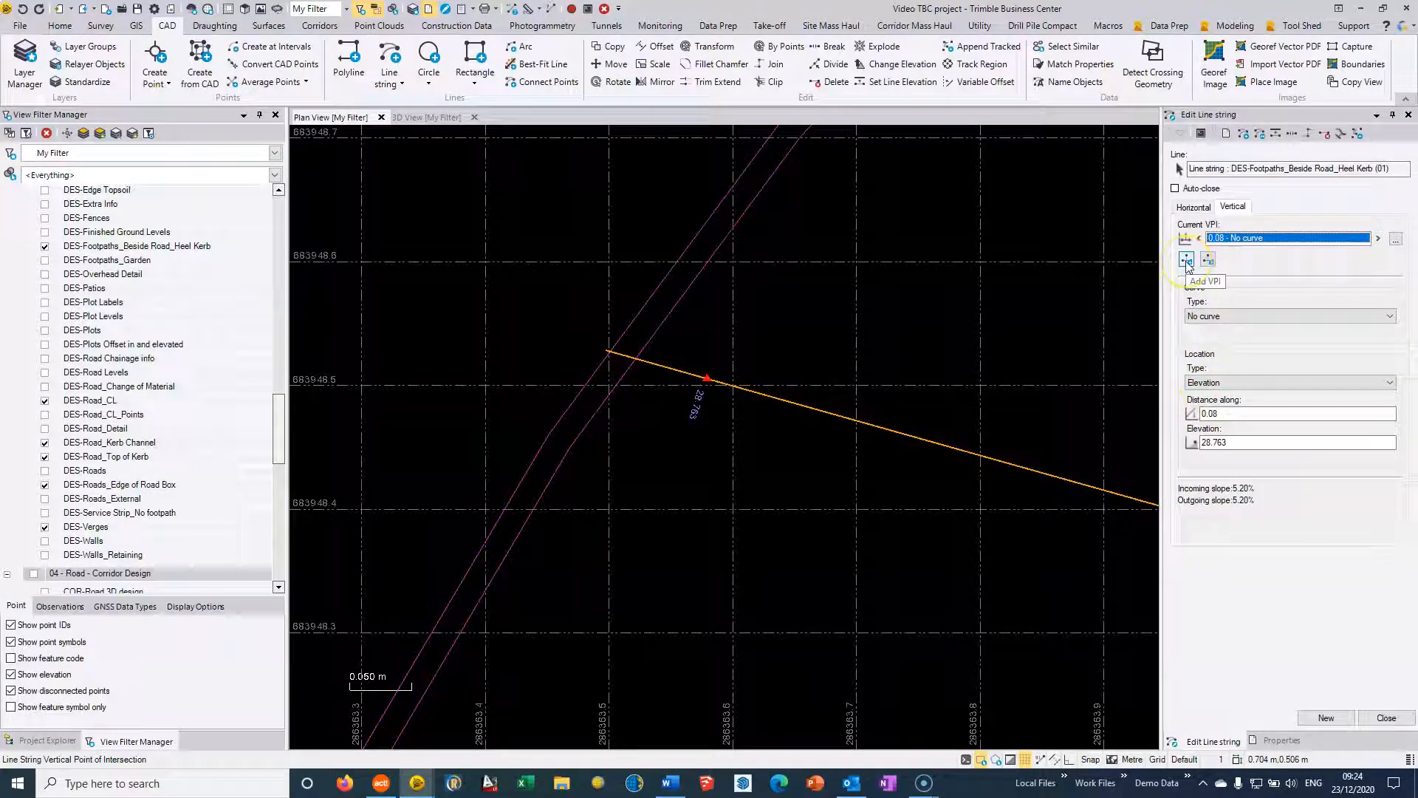
left_click(1188, 209)
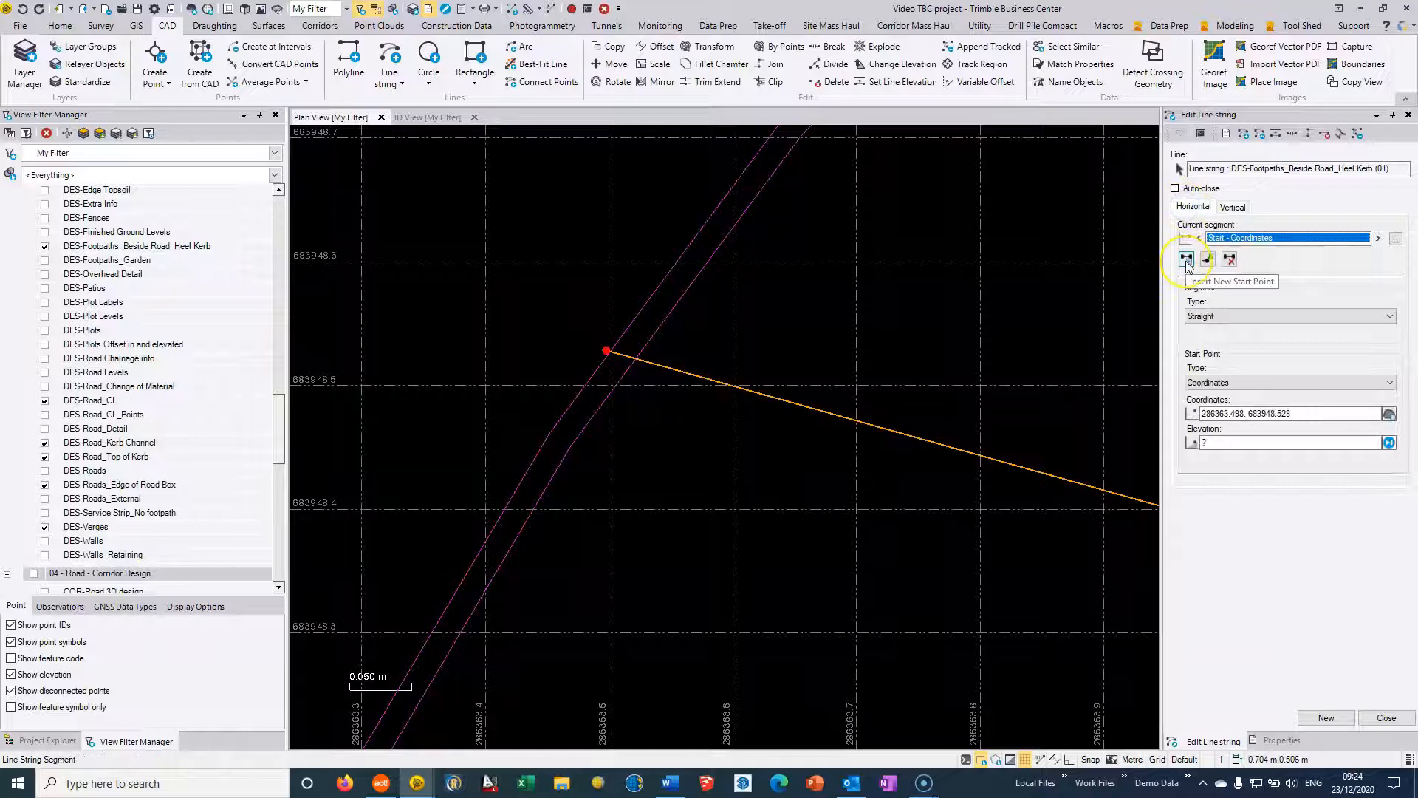
left_click(1186, 259)
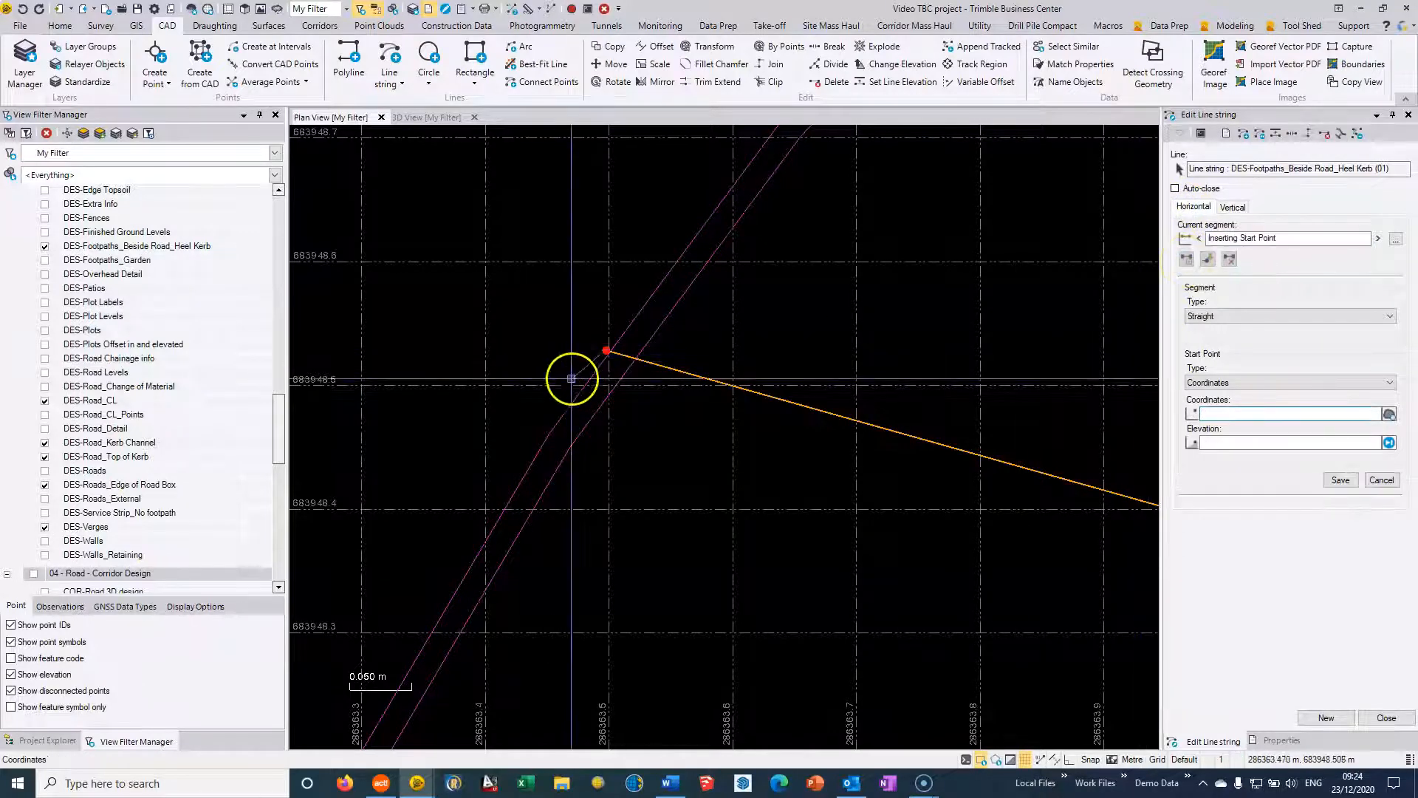
left_click(1225, 381)
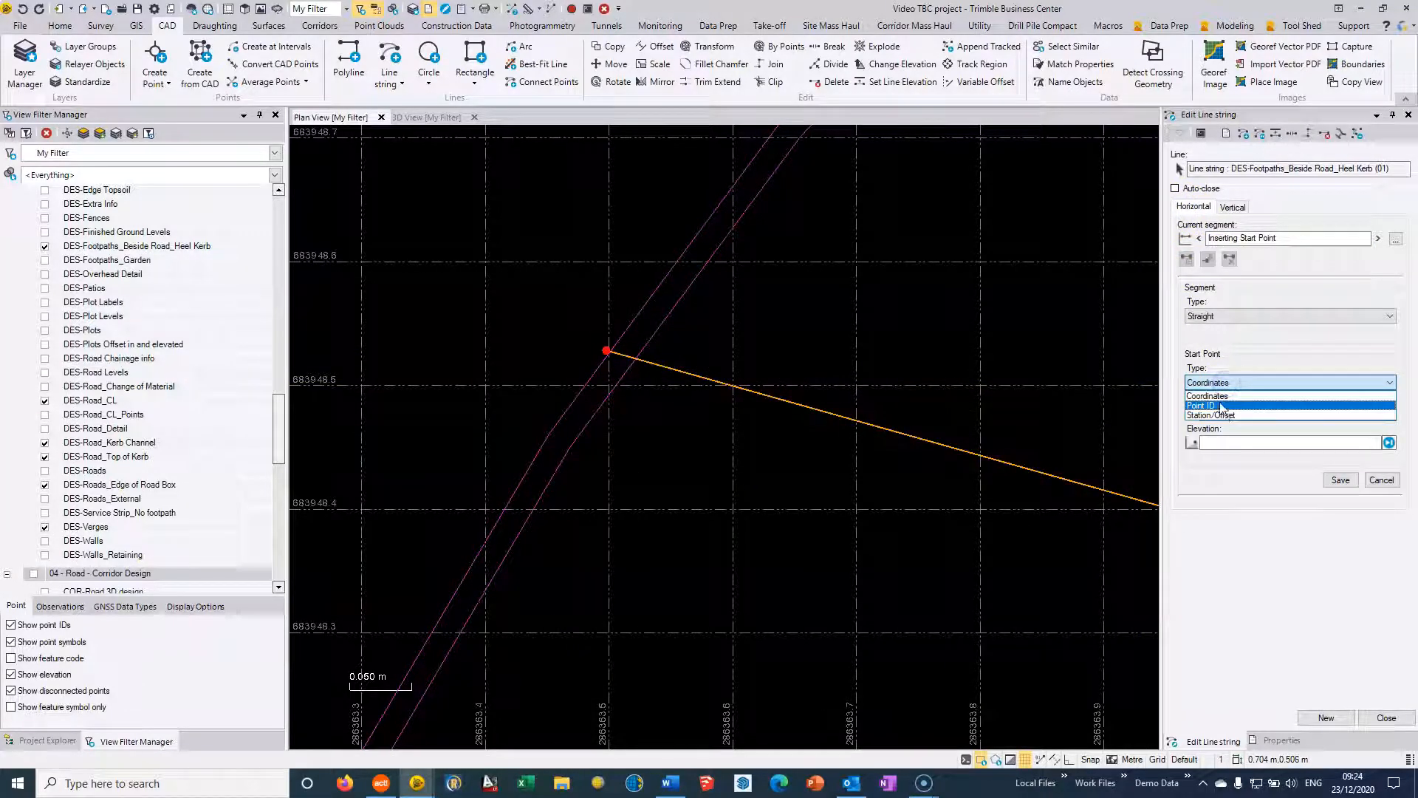
left_click(1215, 395)
- Try to locate the new start point with Intersection of Segments where the heel kerb line crosses the top of kerb line
right_click(676, 393)
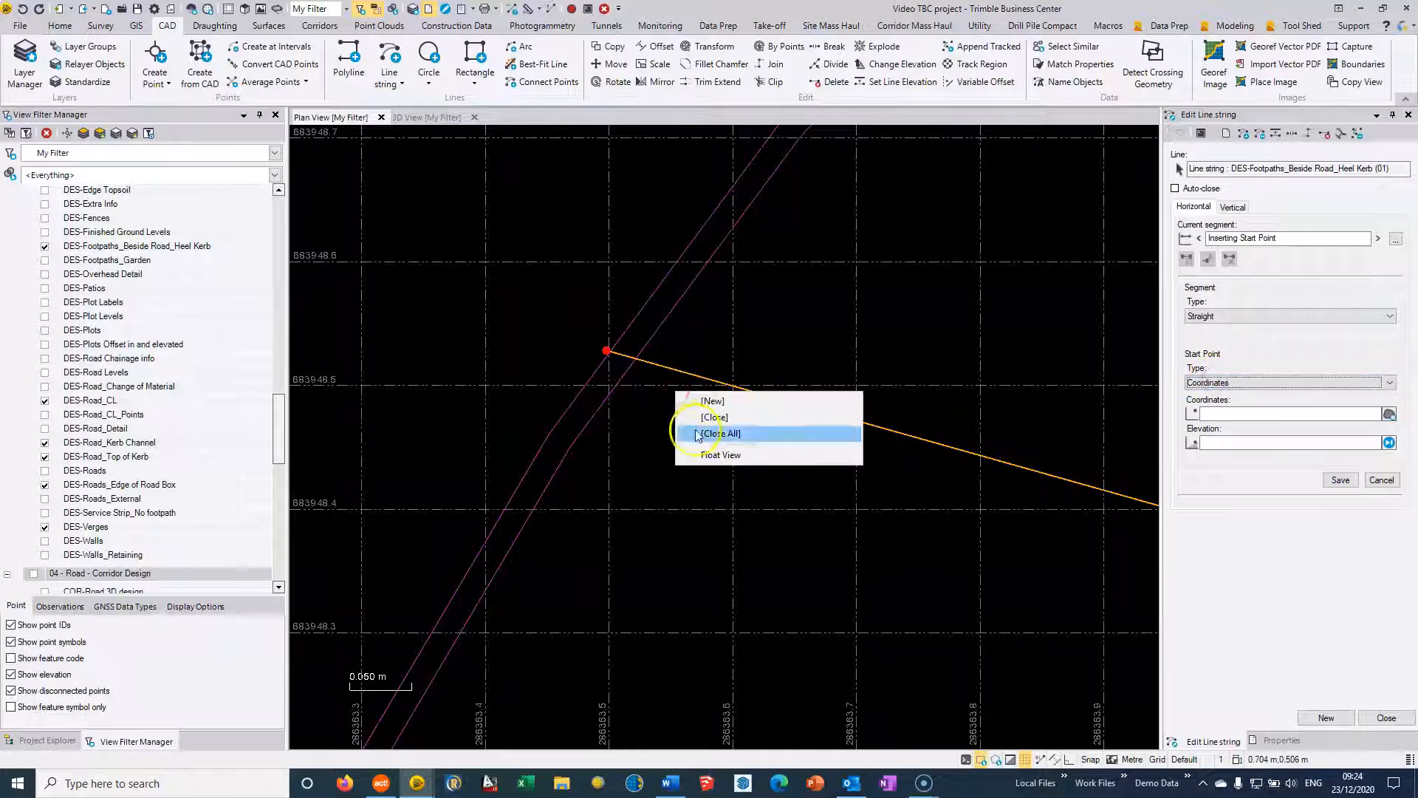
left_click(1222, 414)
right_click(694, 448)
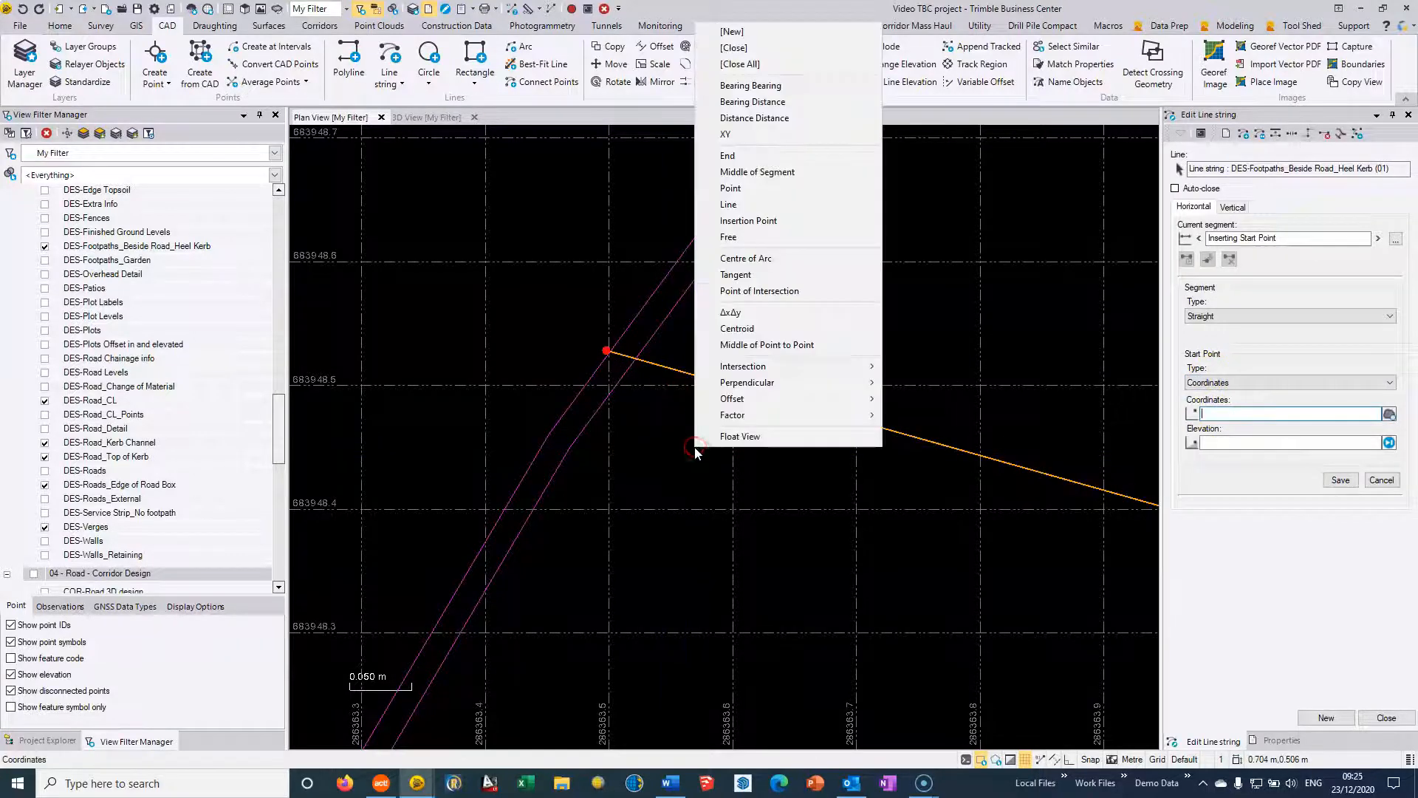
mouse_move(850, 367)
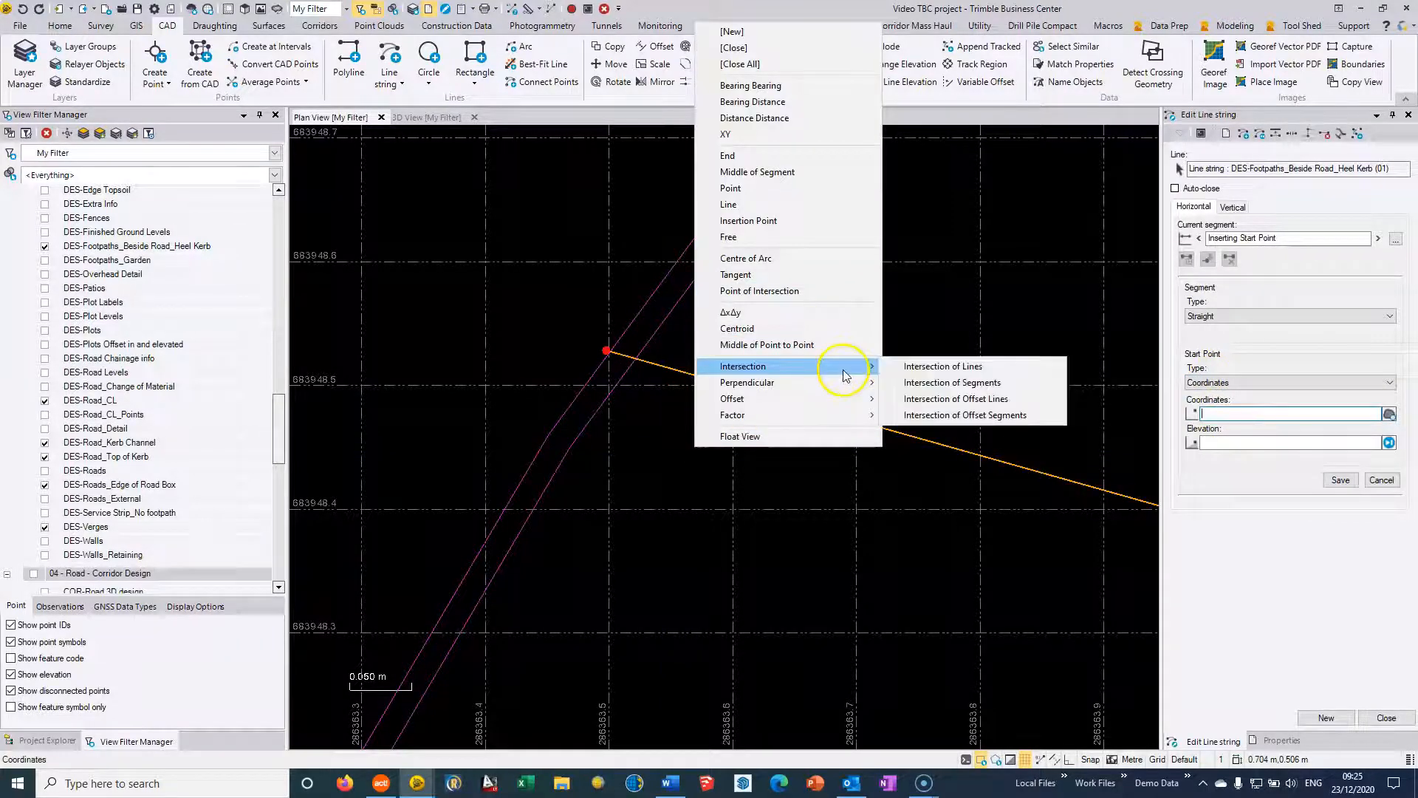
left_click(957, 384)
left_click(613, 390)
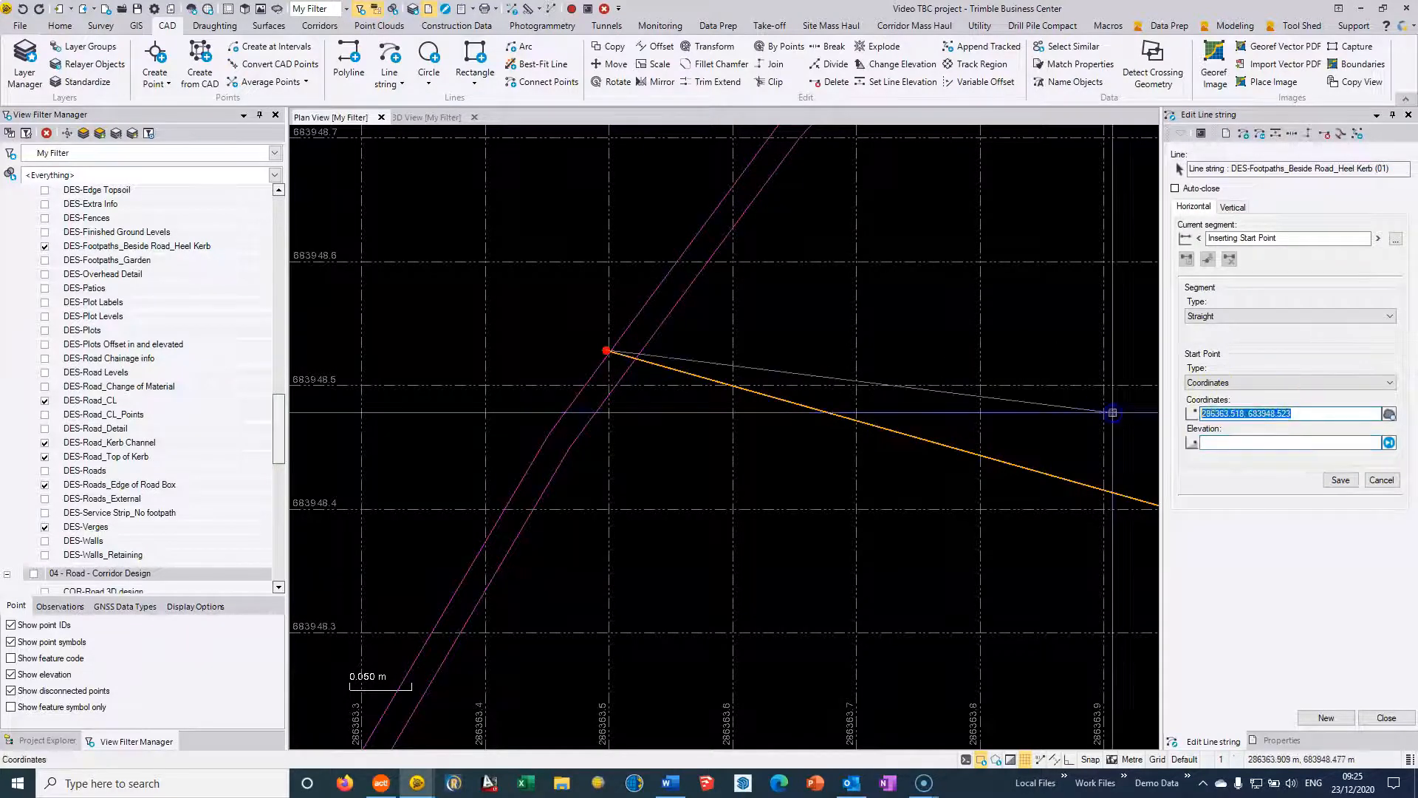
- Locate the new start point with Intersection of Lines between the top of kerb line and the heel kerb line, and save it
right_click(745, 414)
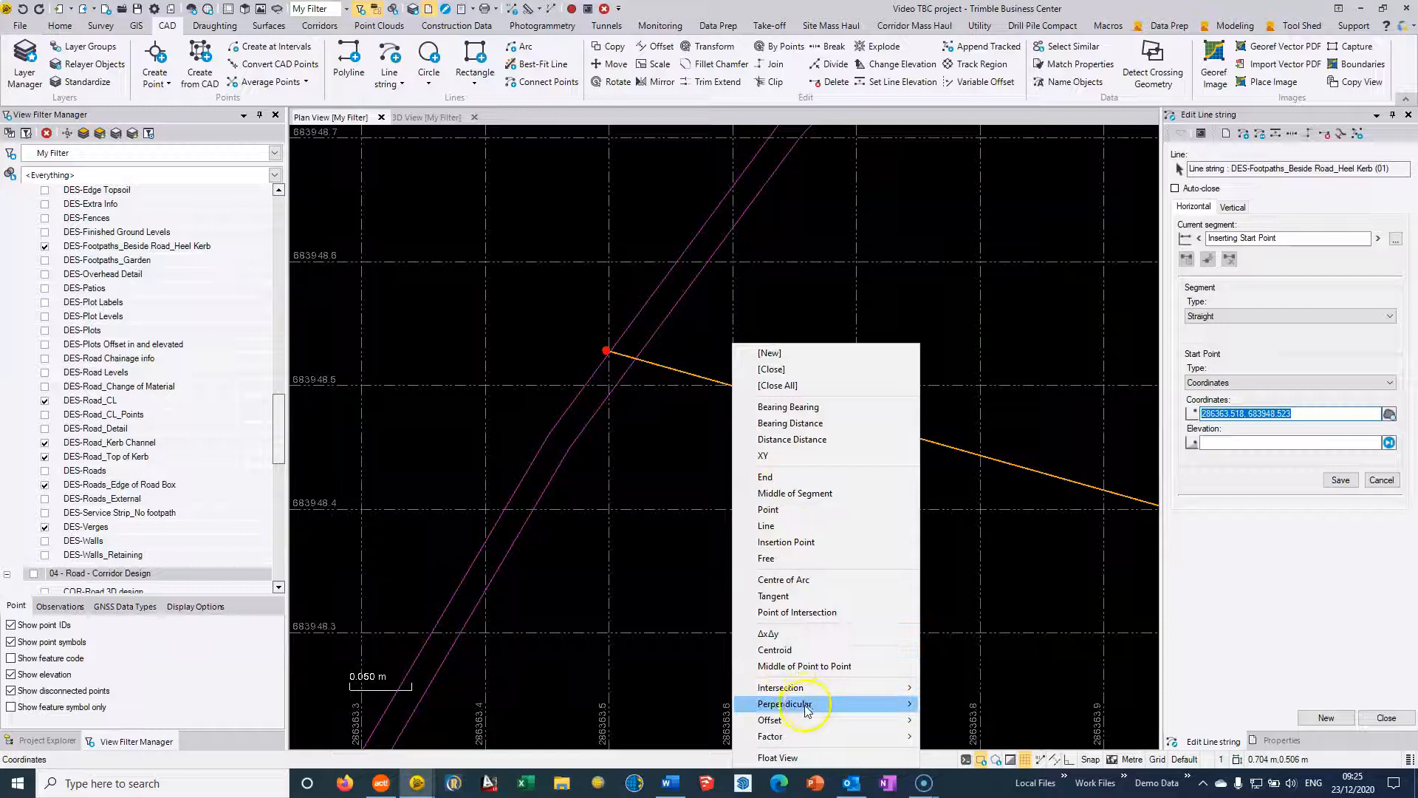
mouse_move(893, 691)
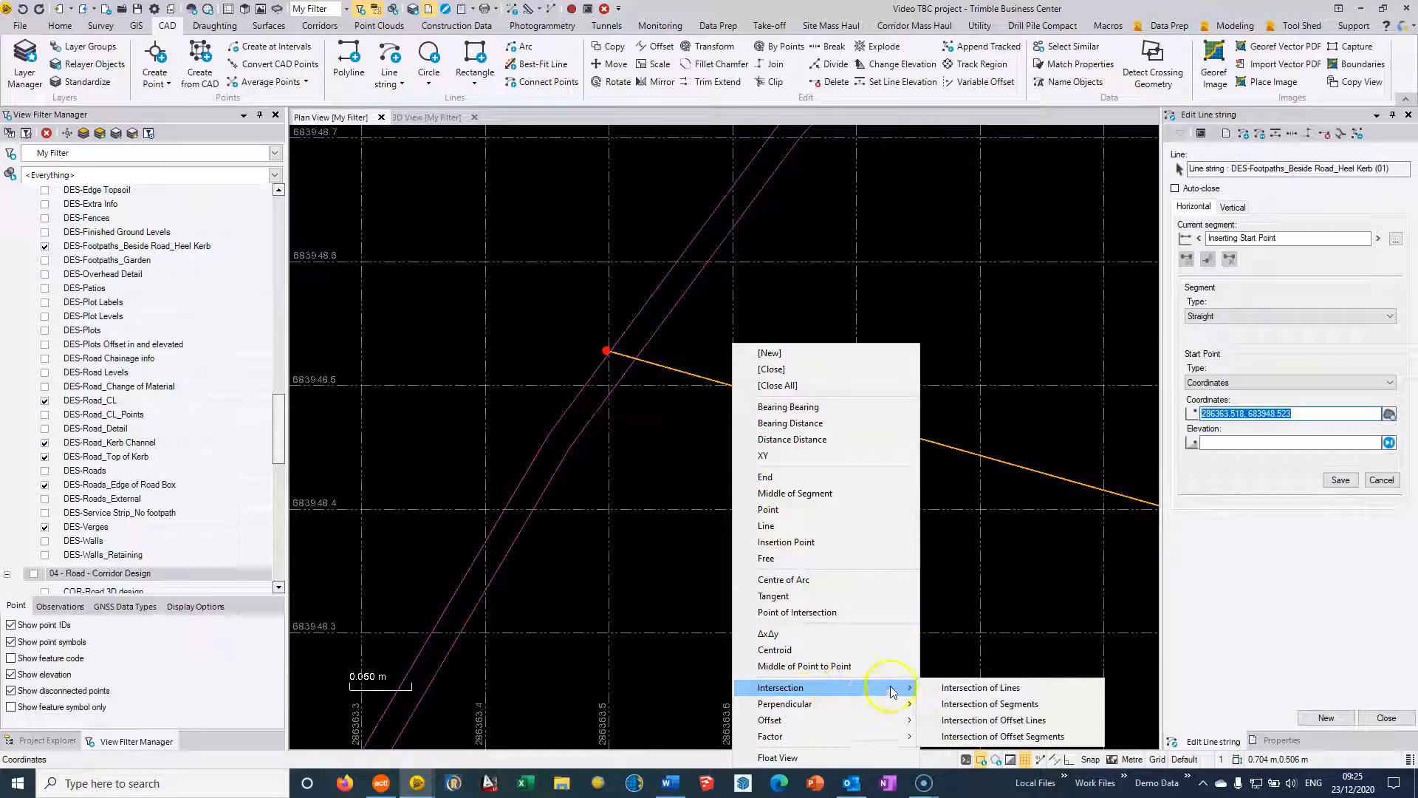
left_click(975, 689)
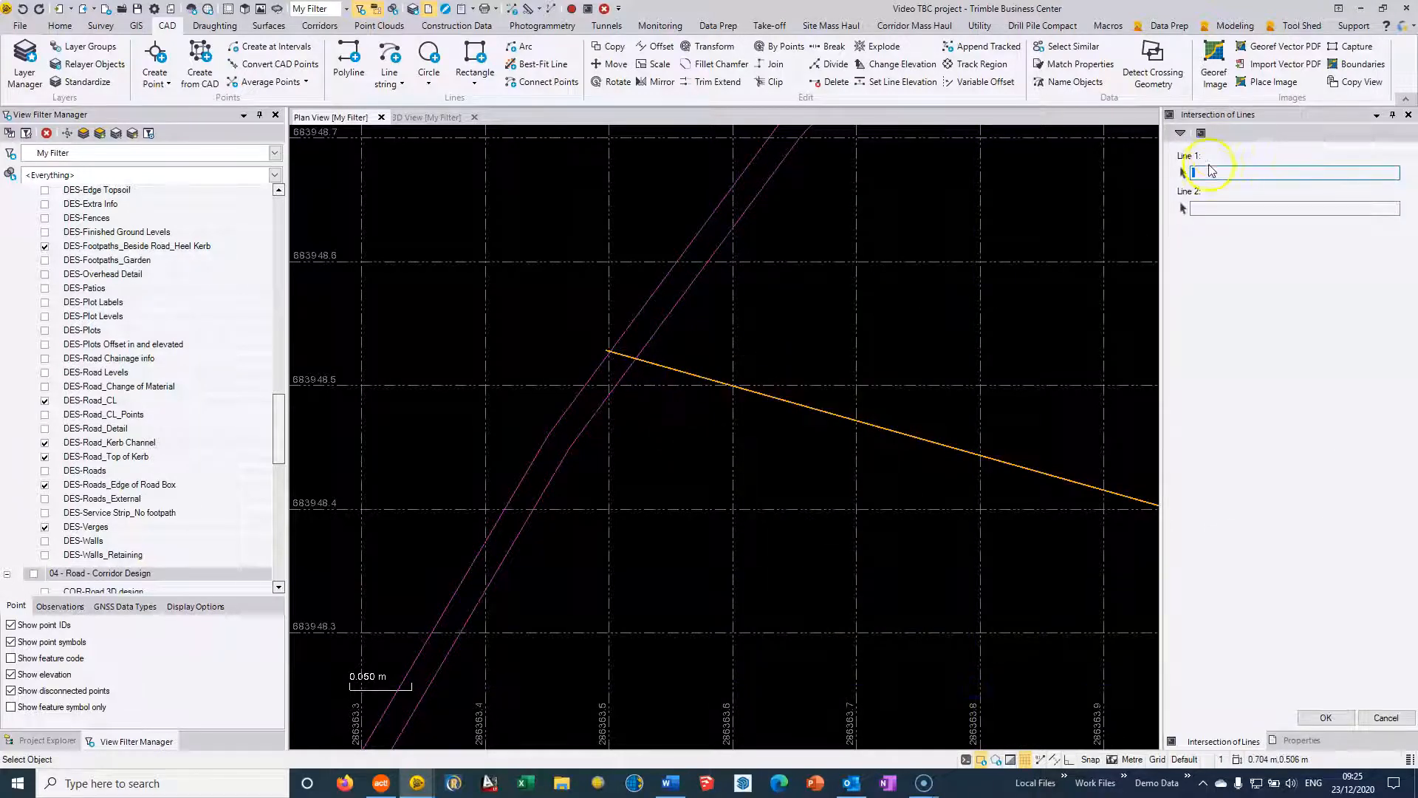
left_click(810, 146)
left_click(788, 145)
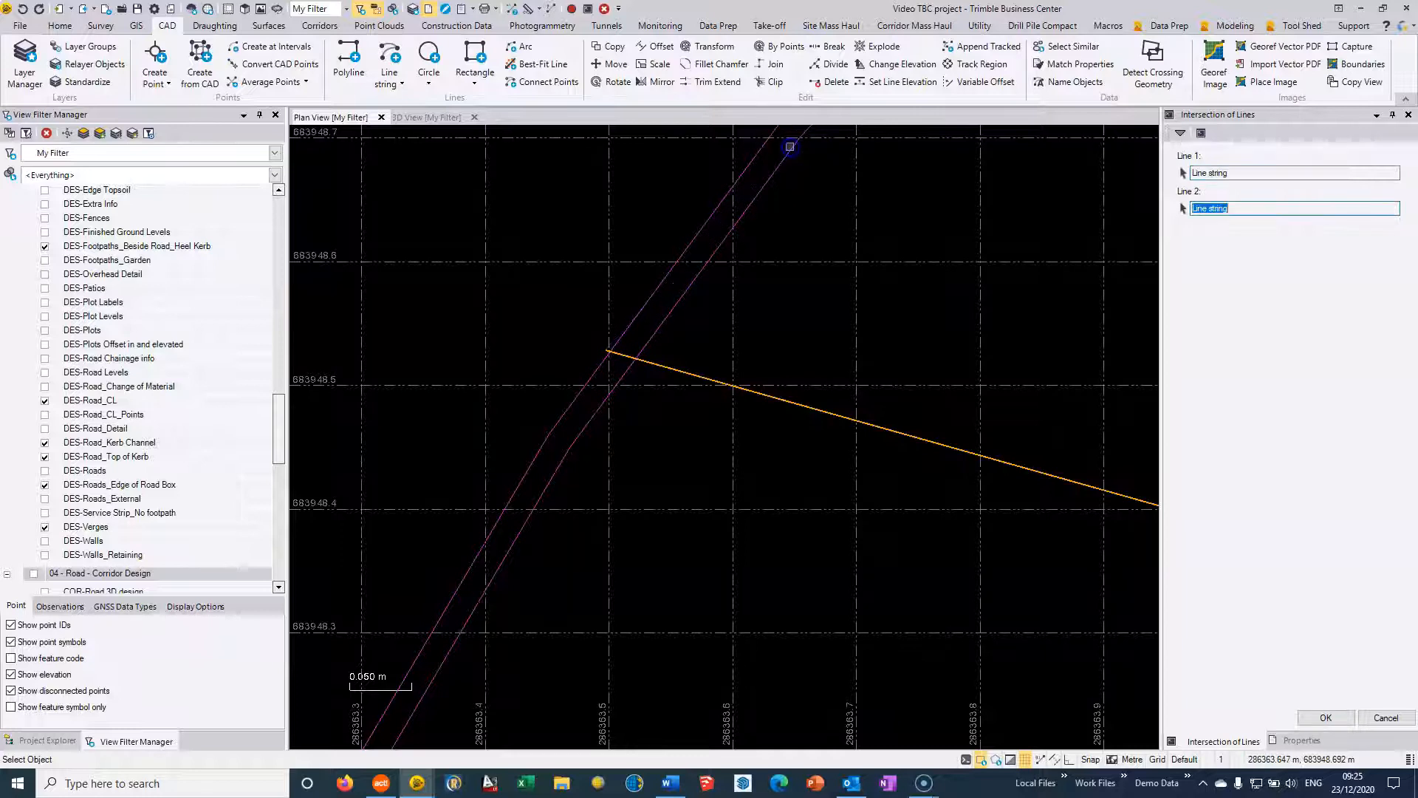
double_click(662, 365)
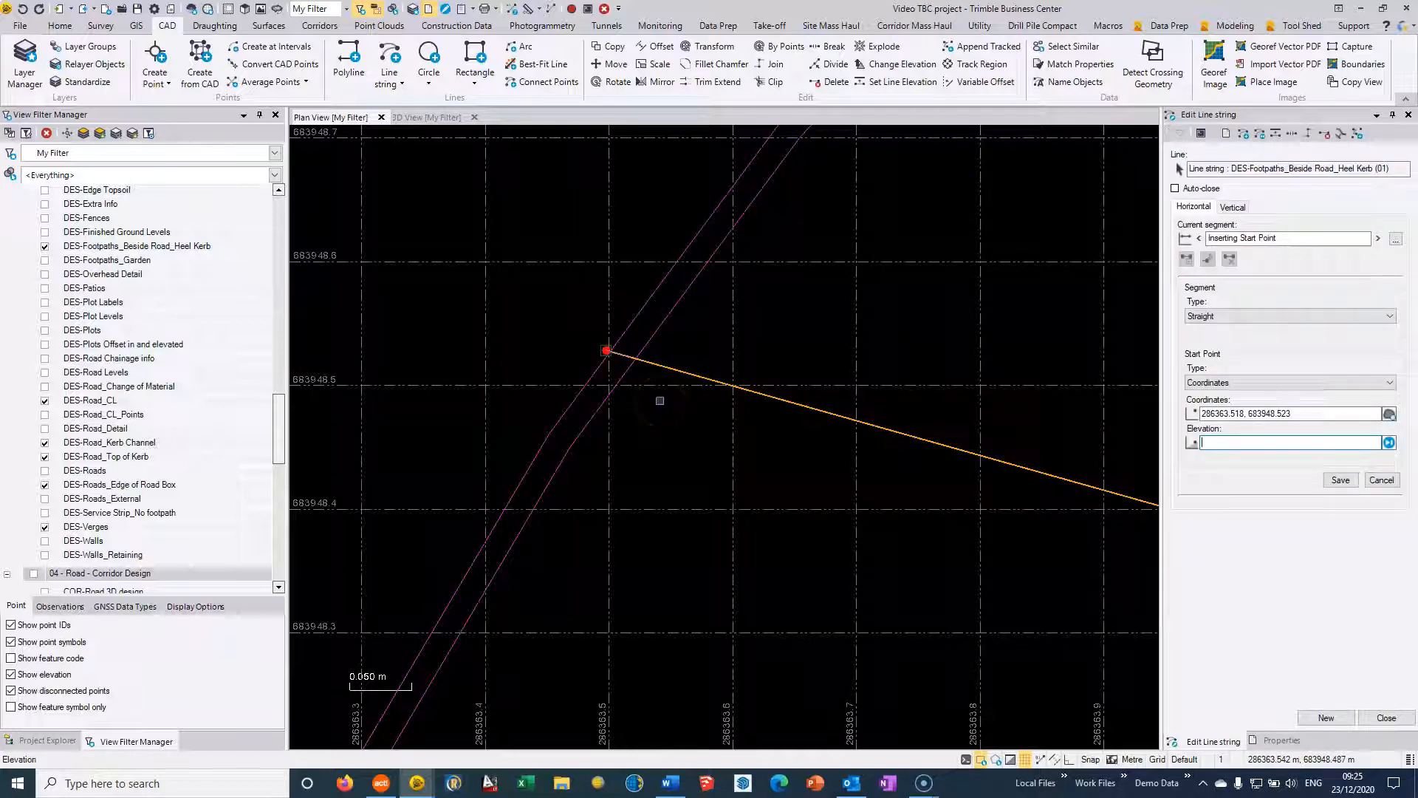
left_click(1339, 482)
- Delete the short first segment ending at the heel kerb line's old start point on the kerb channel
scroll(636, 374, "up", 4)
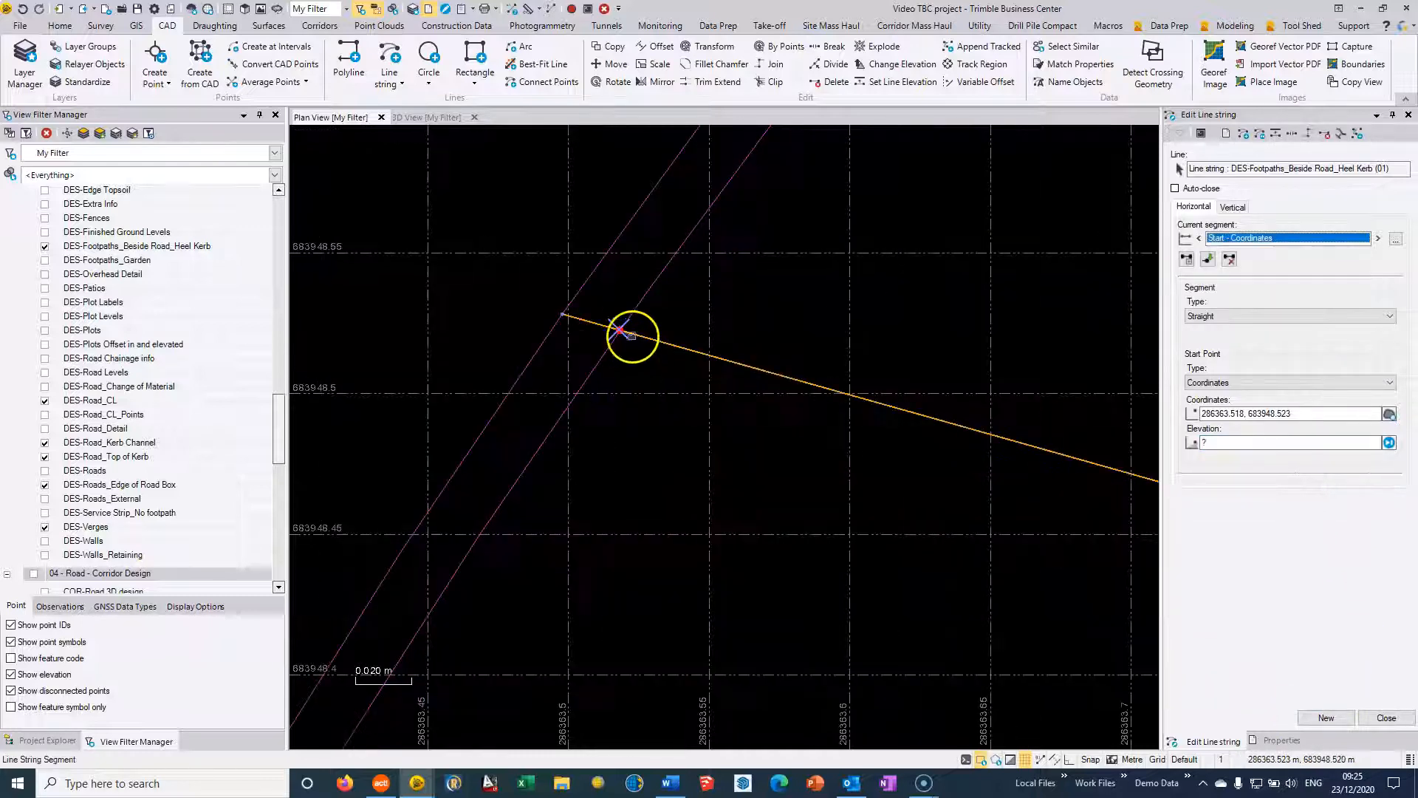
scroll(633, 336, "up", 3)
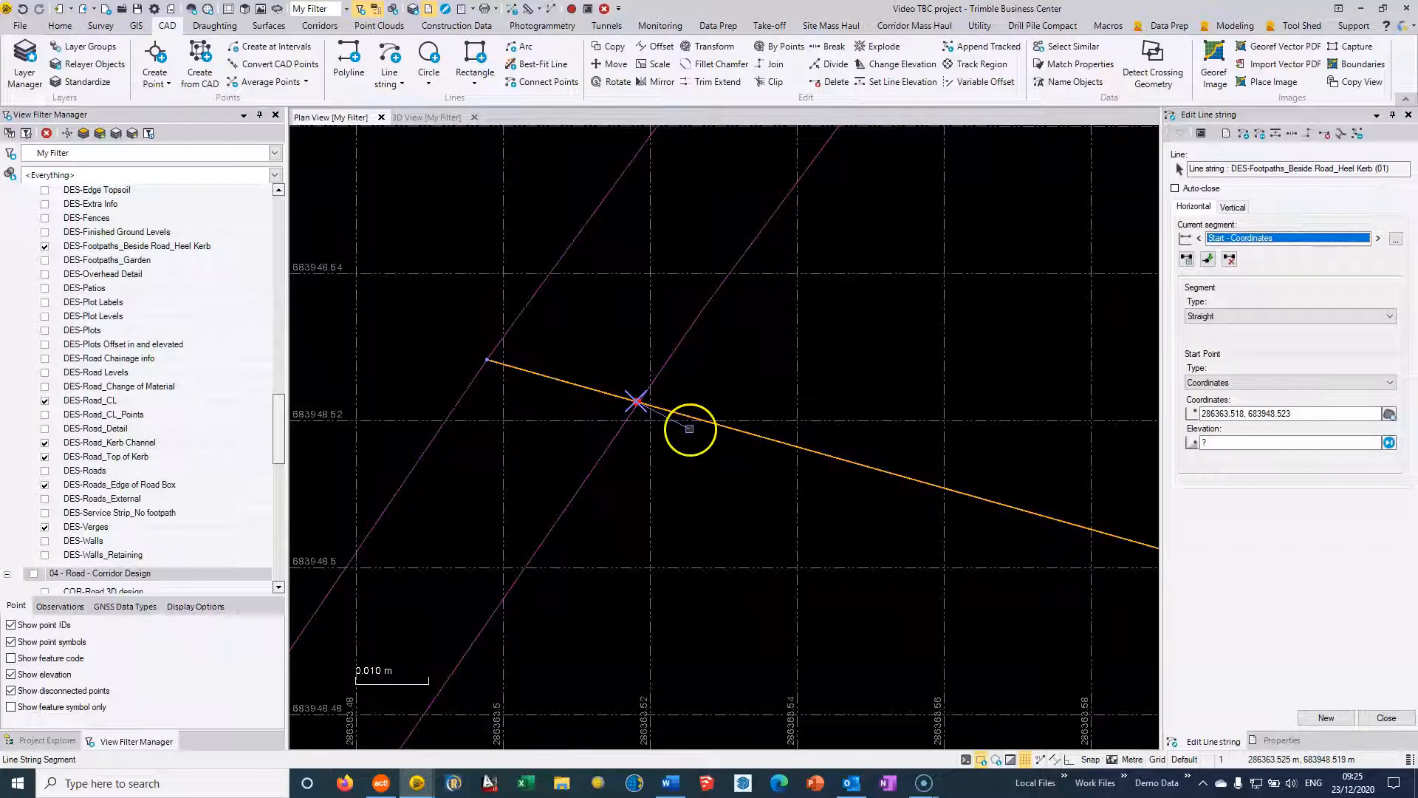
scroll(690, 428, "down", 5)
middle_click_drag(663, 430, 664, 429)
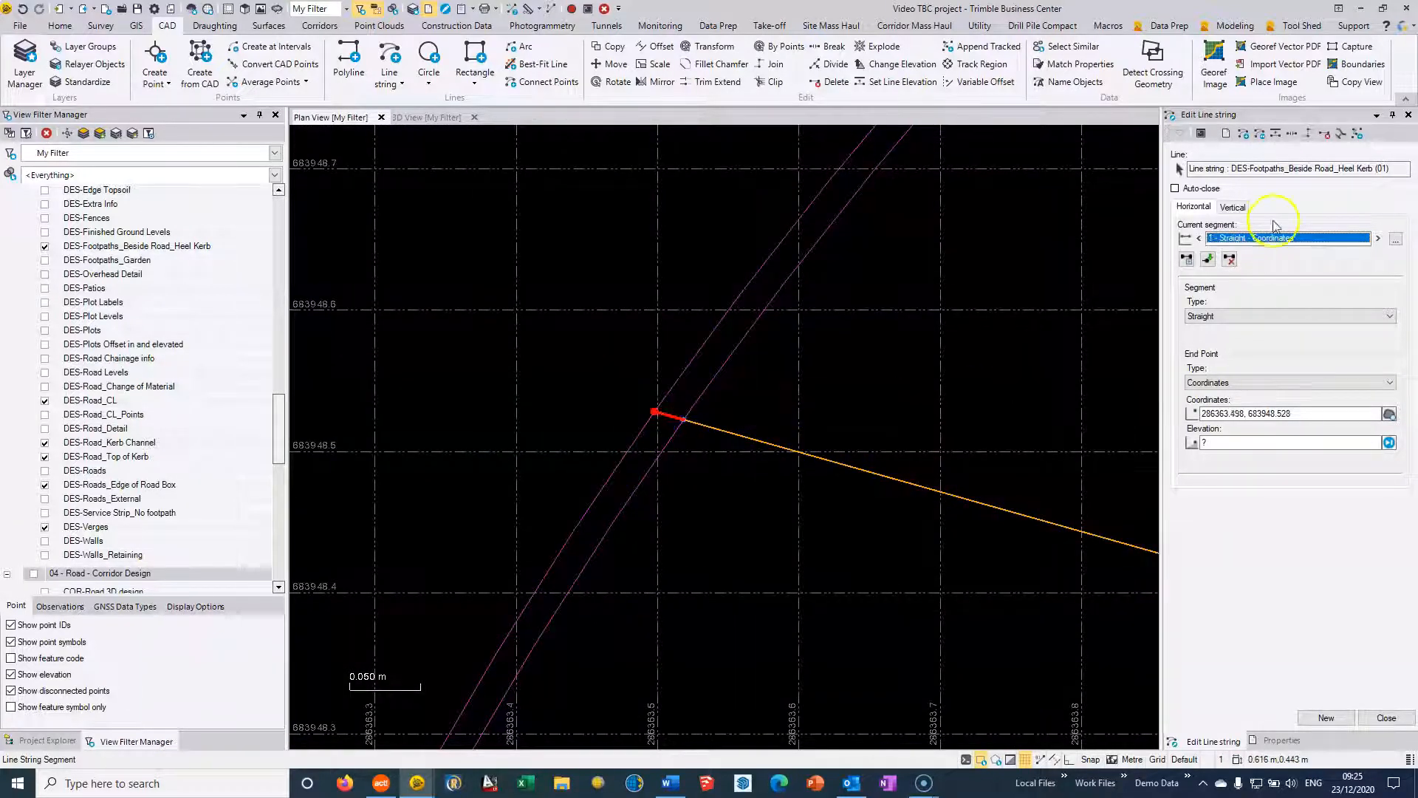
left_click(1227, 261)
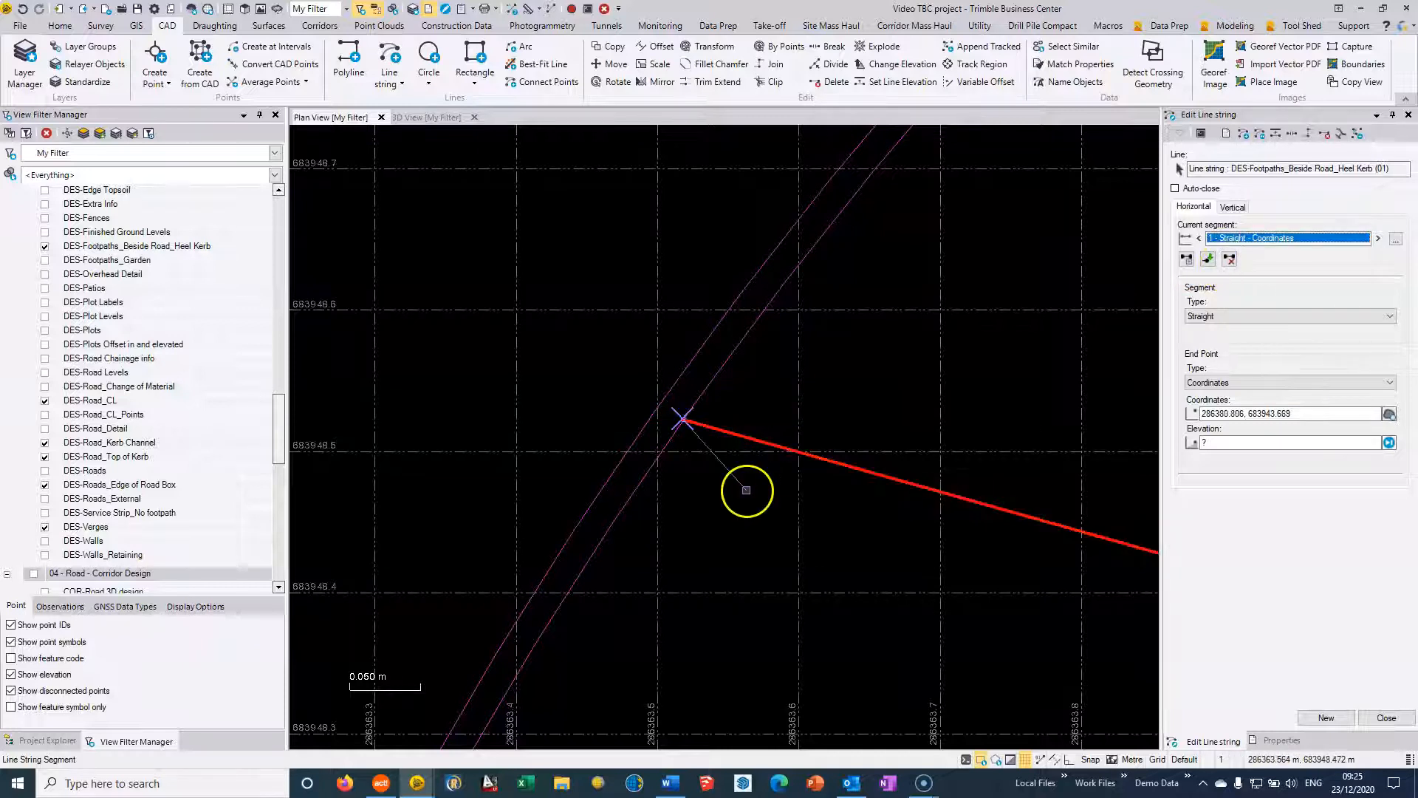
- Examine the heel kerb line's new start in the 3D view and follow the kerb and footpath lines along the road
left_click(428, 117)
middle_click_drag(766, 410, 884, 414)
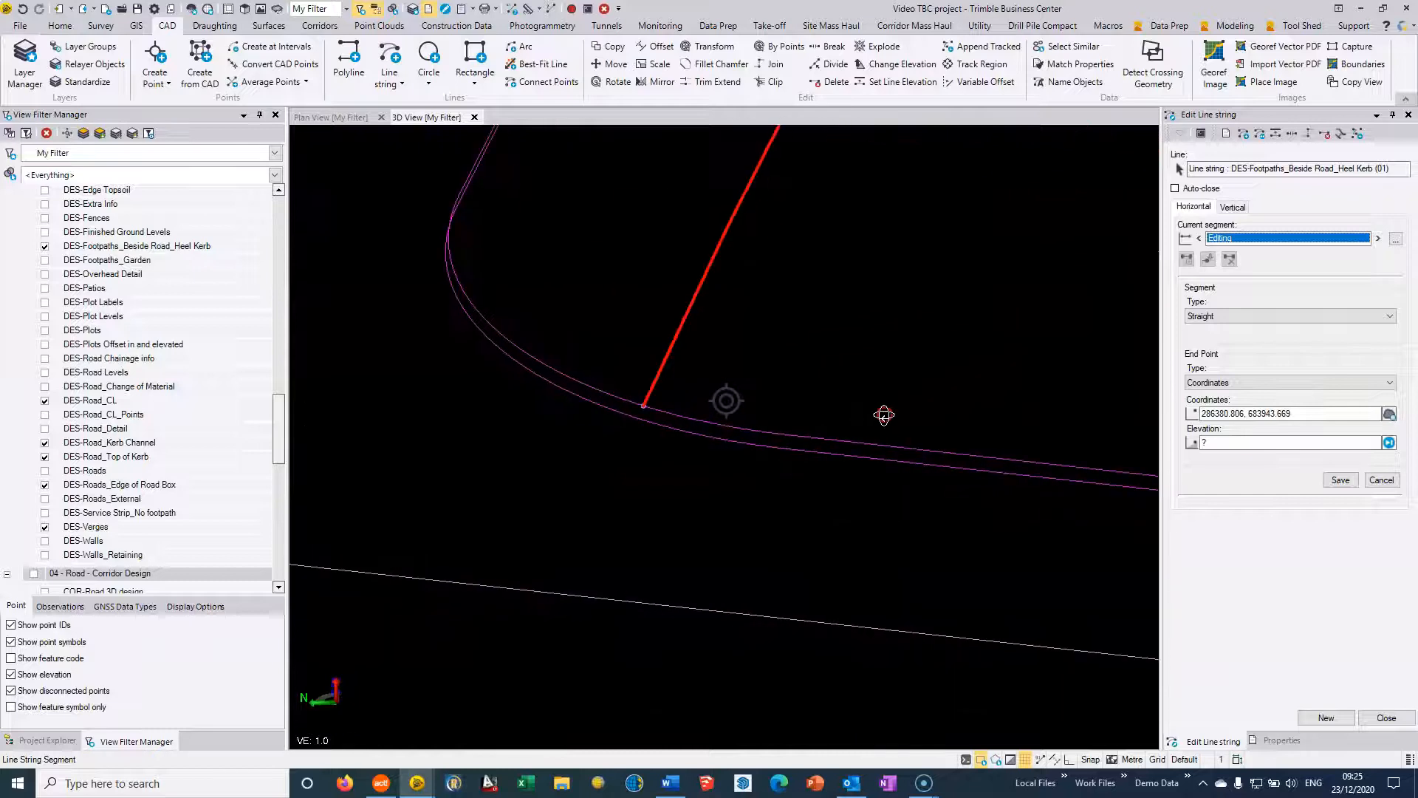
middle_click_drag(748, 470, 651, 581)
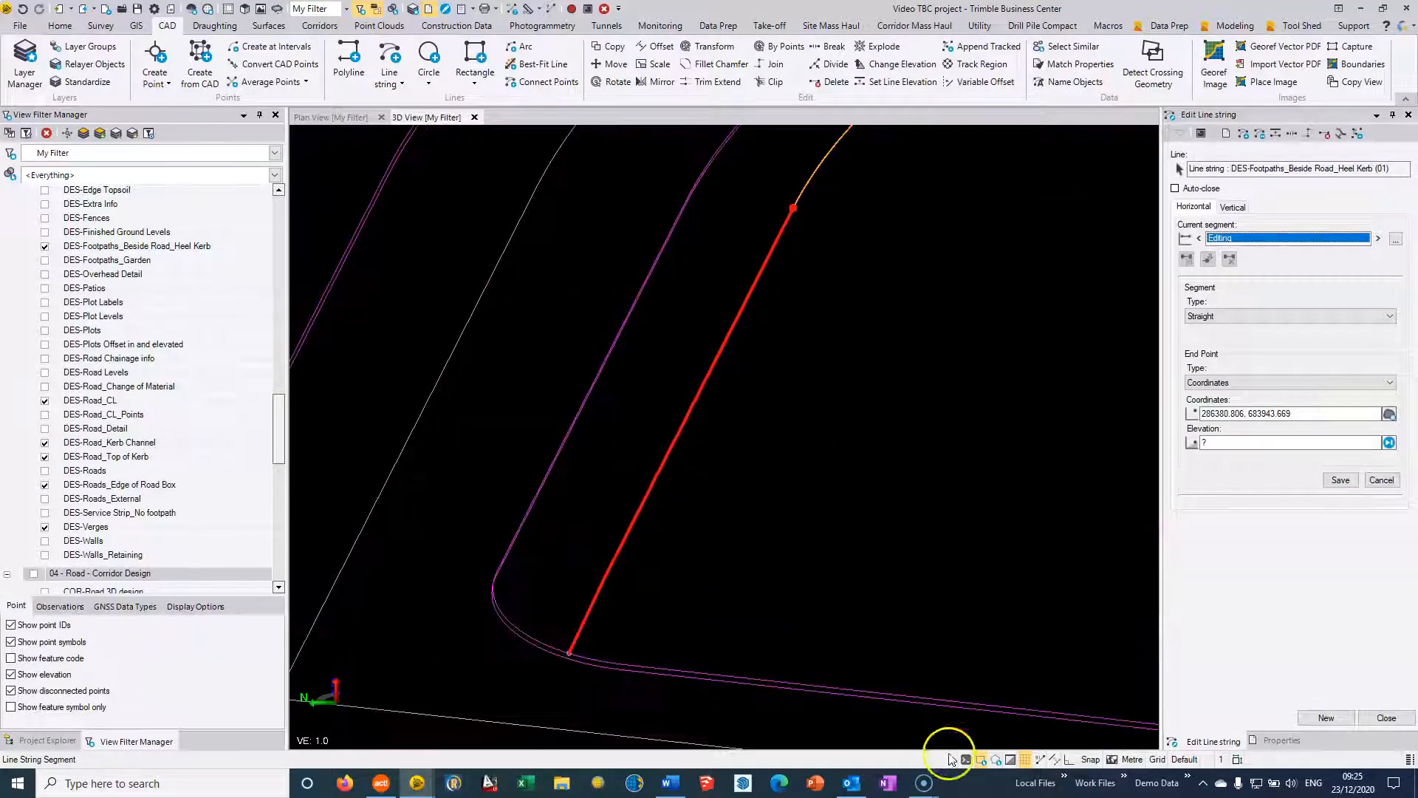
scroll(664, 397, "down", 4)
middle_click_drag(860, 246, 756, 332)
scroll(750, 332, "down", 4)
middle_click_drag(814, 266, 564, 276)
middle_click_drag(627, 226, 648, 220)
middle_click_drag(848, 256, 440, 395)
middle_click_drag(622, 326, 673, 438)
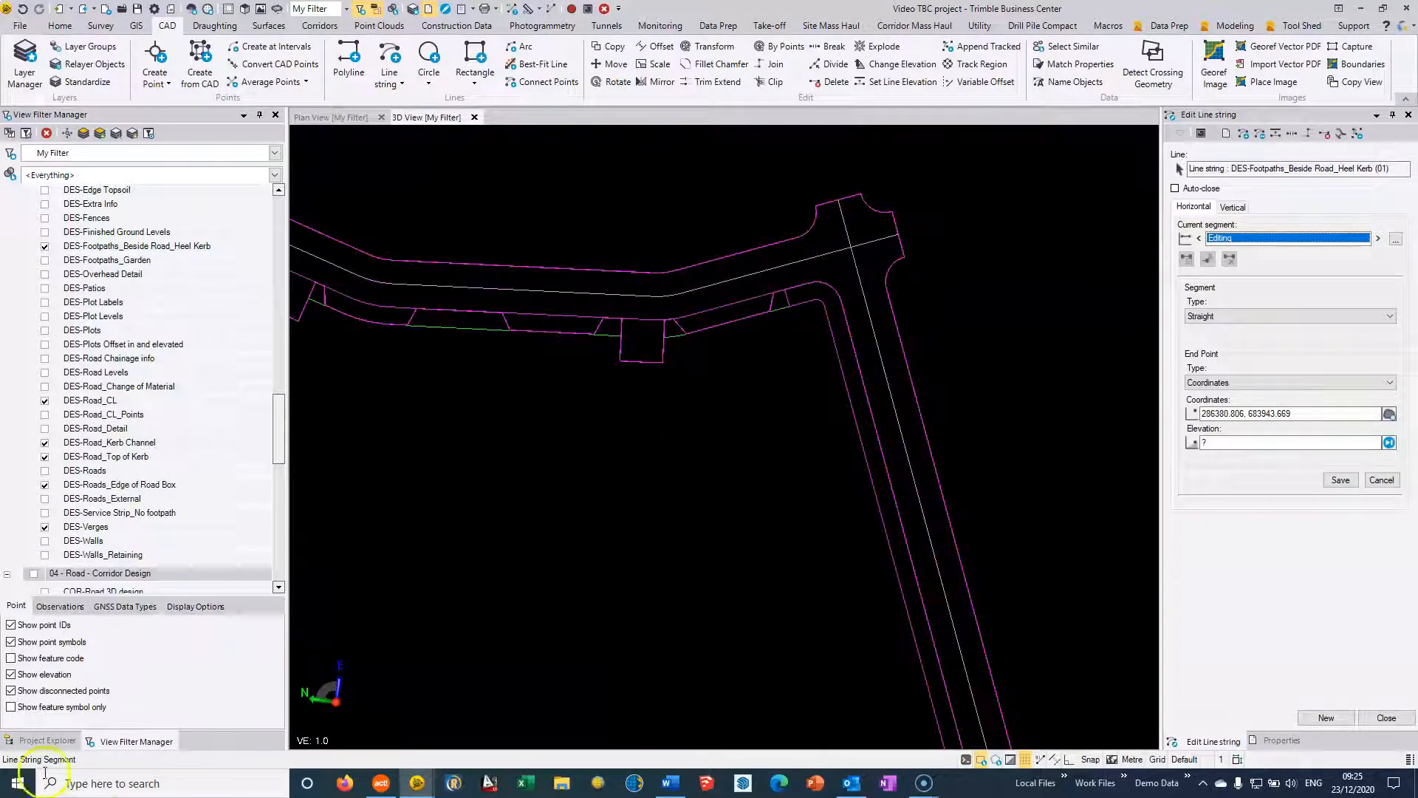